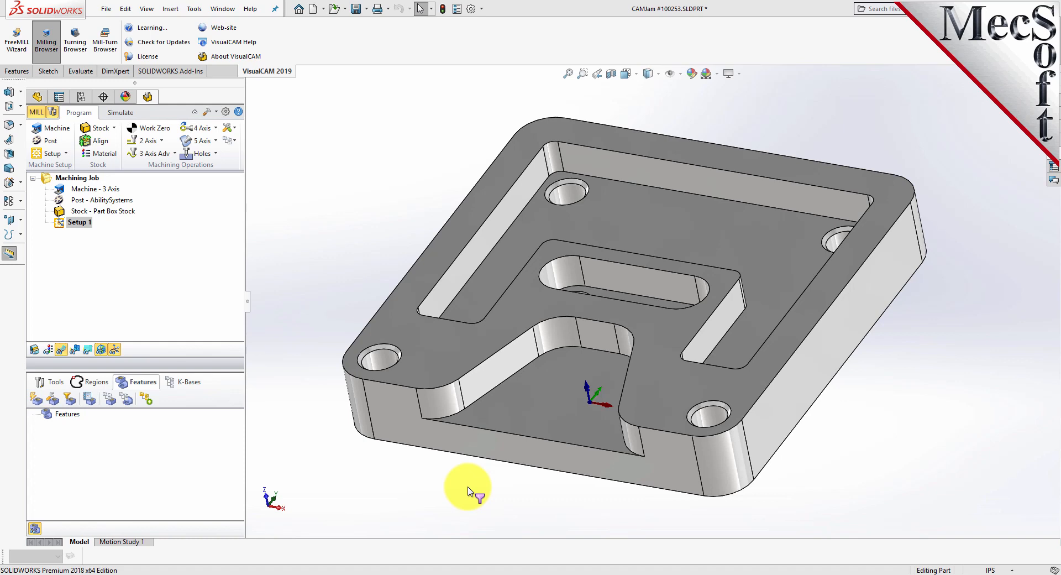
mouse_move(545, 492)
middle_mouse_down()
mouse_move(471, 392)
mouse_move(457, 344)
mouse_move(498, 421)
mouse_move(550, 457)
mouse_move(550, 476)
middle_mouse_up()
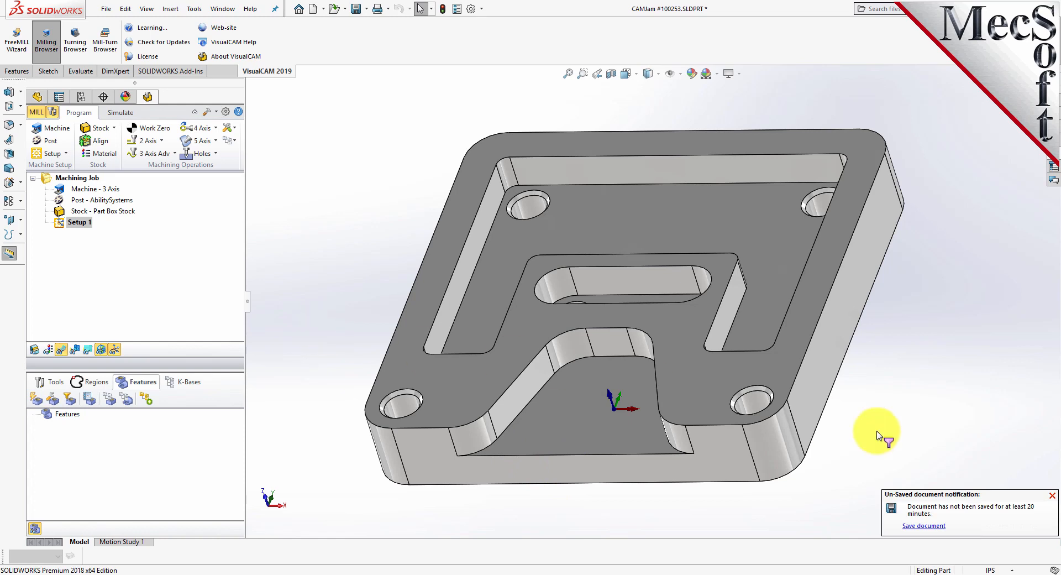
left_click(1053, 497)
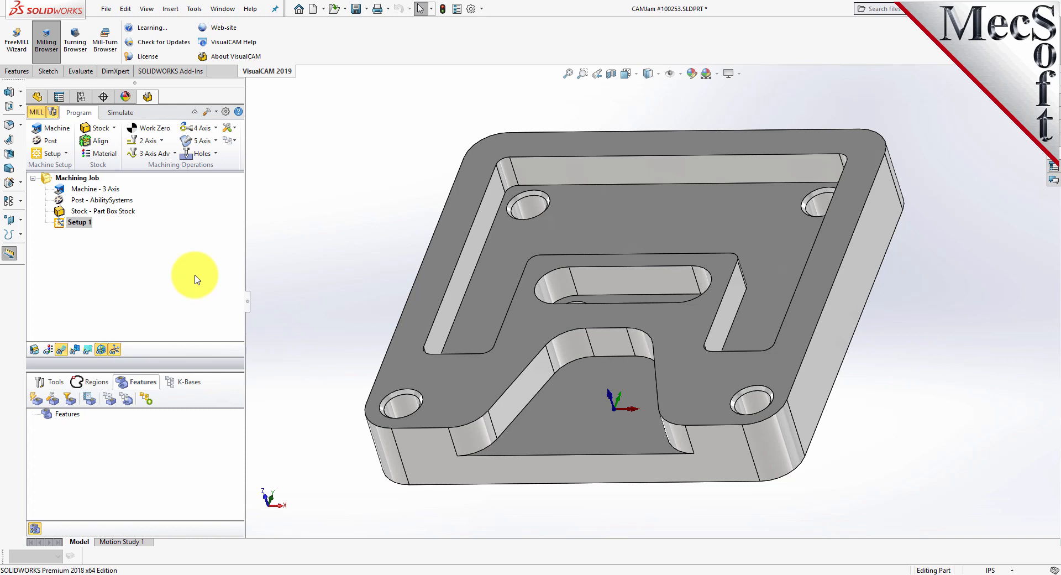
mouse_move(367, 283)
middle_mouse_down()
mouse_move(396, 303)
mouse_move(395, 361)
mouse_move(372, 225)
mouse_move(347, 275)
mouse_move(370, 250)
mouse_move(363, 234)
mouse_move(362, 264)
middle_mouse_up()
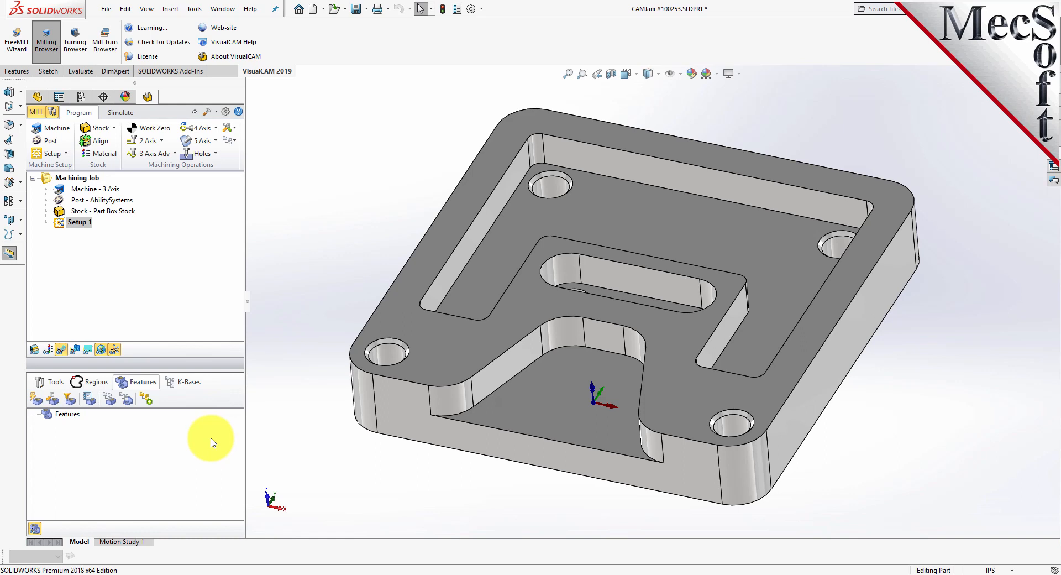
Open the Features preferences and review the tab visibility, display colors, transparency and pre-selection options
left_click(225, 114)
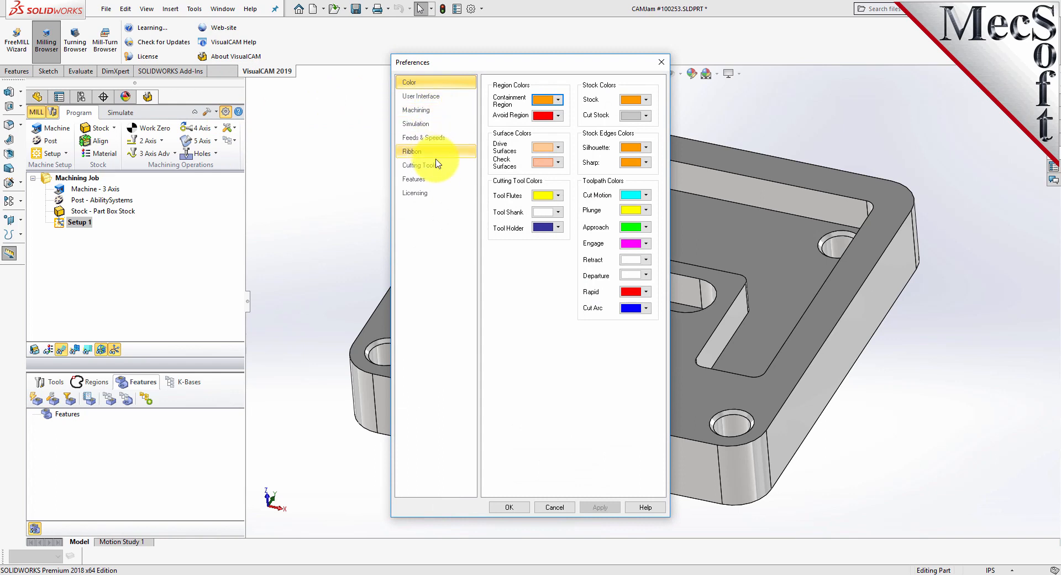
left_click(432, 181)
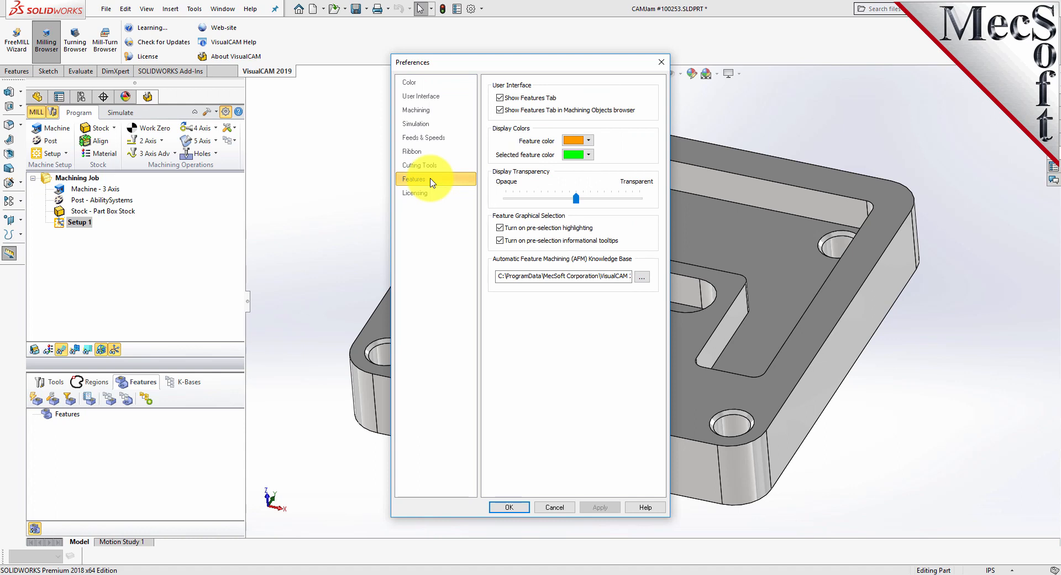
mouse_move(581, 143)
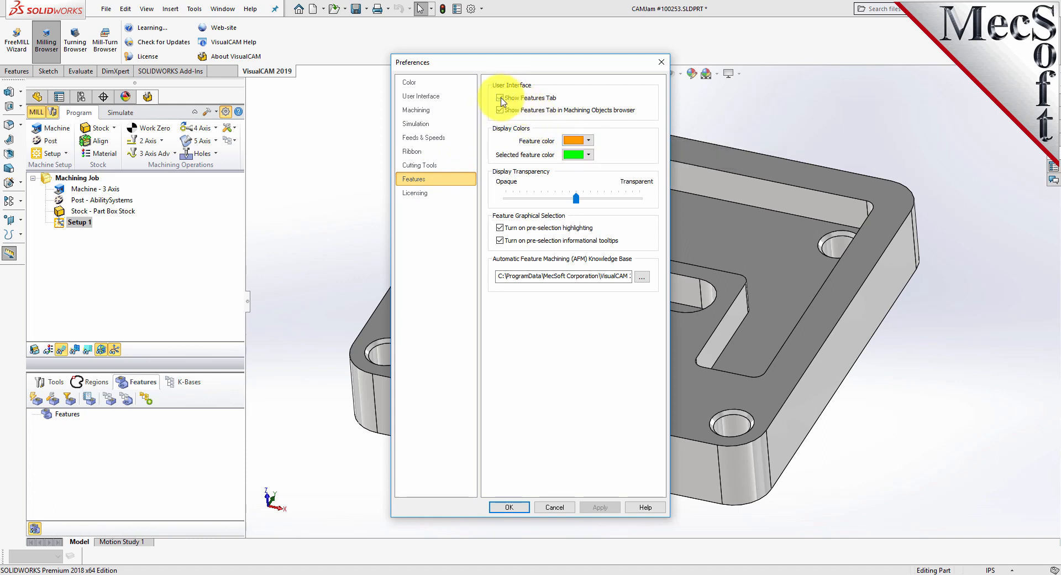
mouse_move(501, 102)
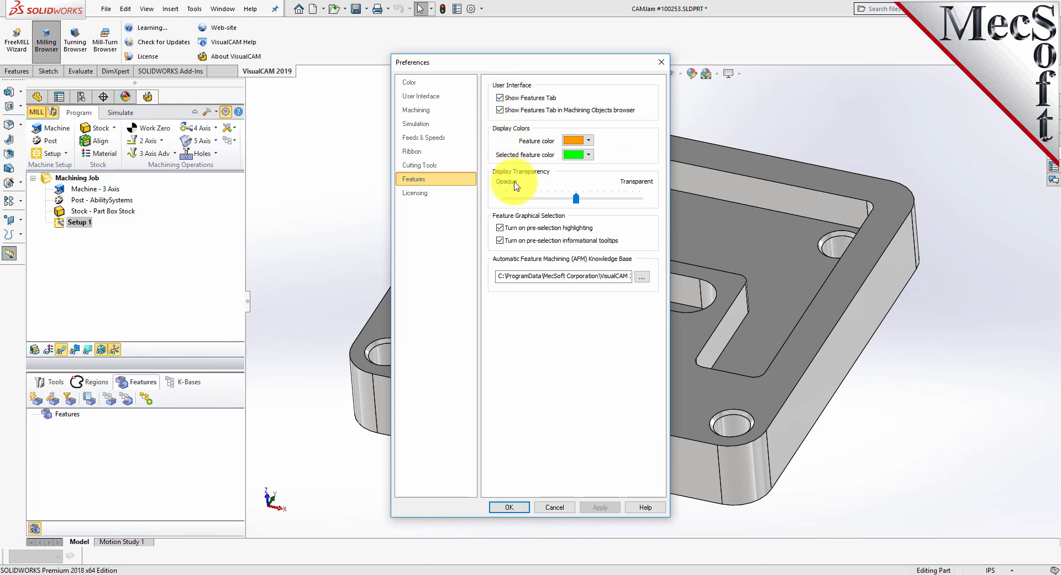
mouse_move(576, 202)
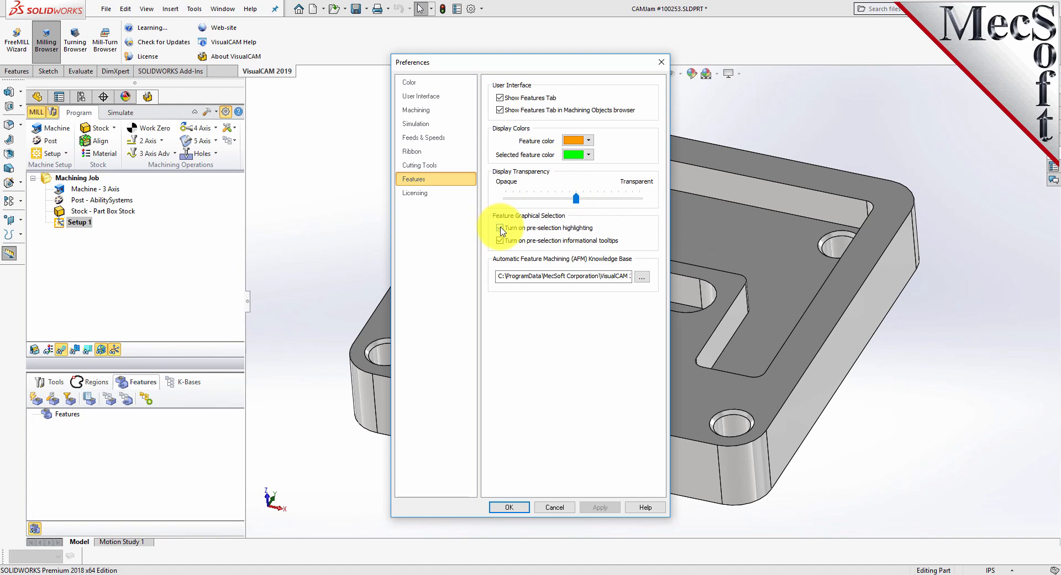
mouse_move(501, 231)
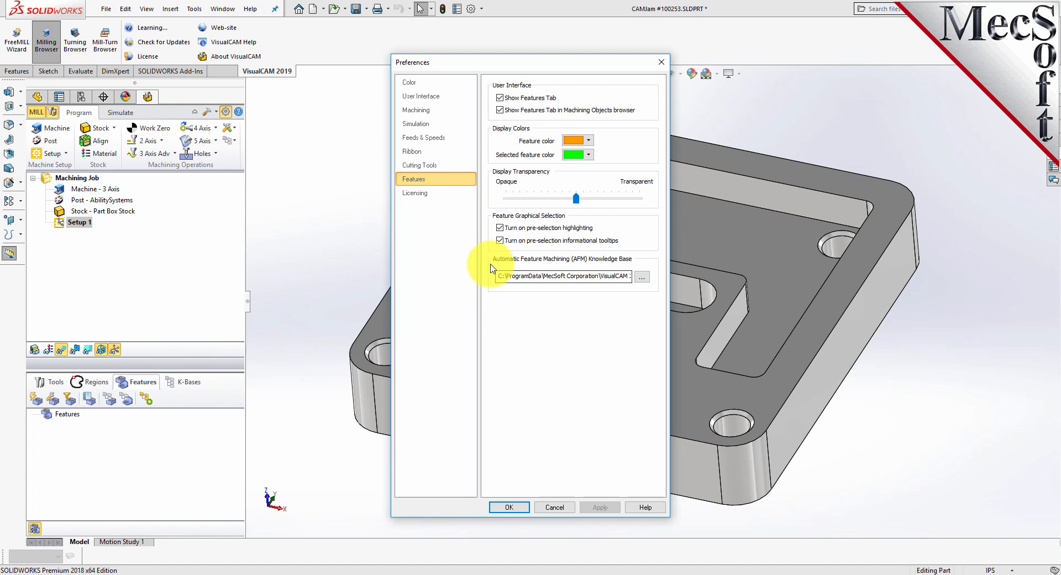
Set the Automatic Feature Machining knowledge base to DefaultAFM_INCH.vkb from the FeatureBasedMachiningKBs folder and accept the preferences
left_click(642, 276)
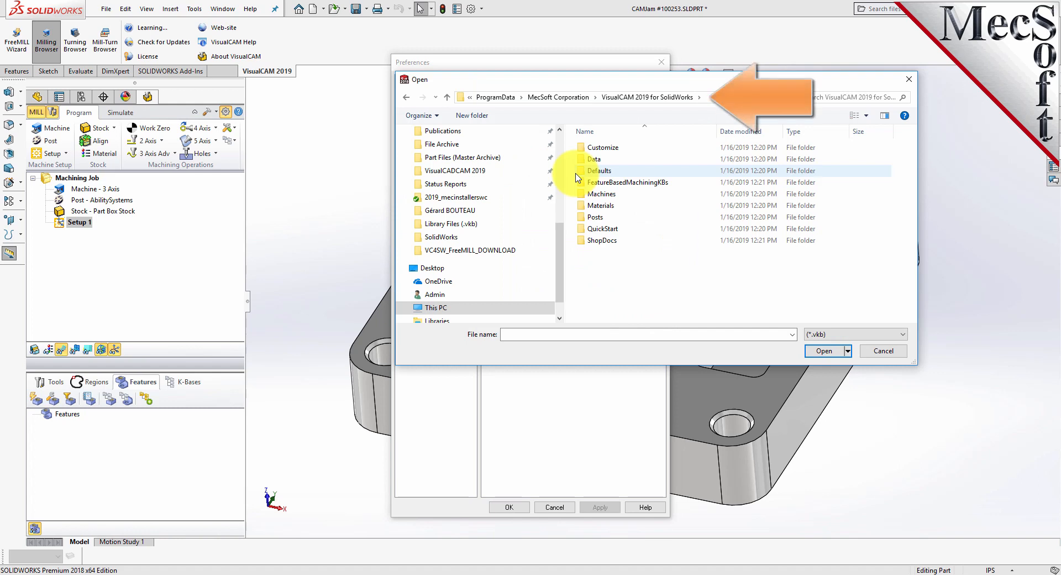
double_click(577, 182)
left_click(602, 148)
left_click(824, 351)
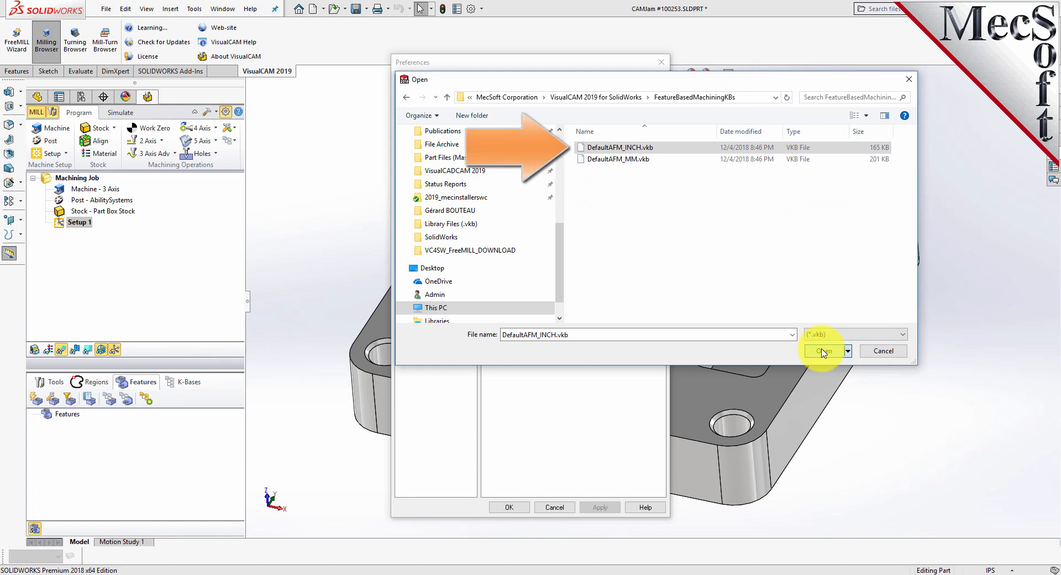
left_click(823, 351)
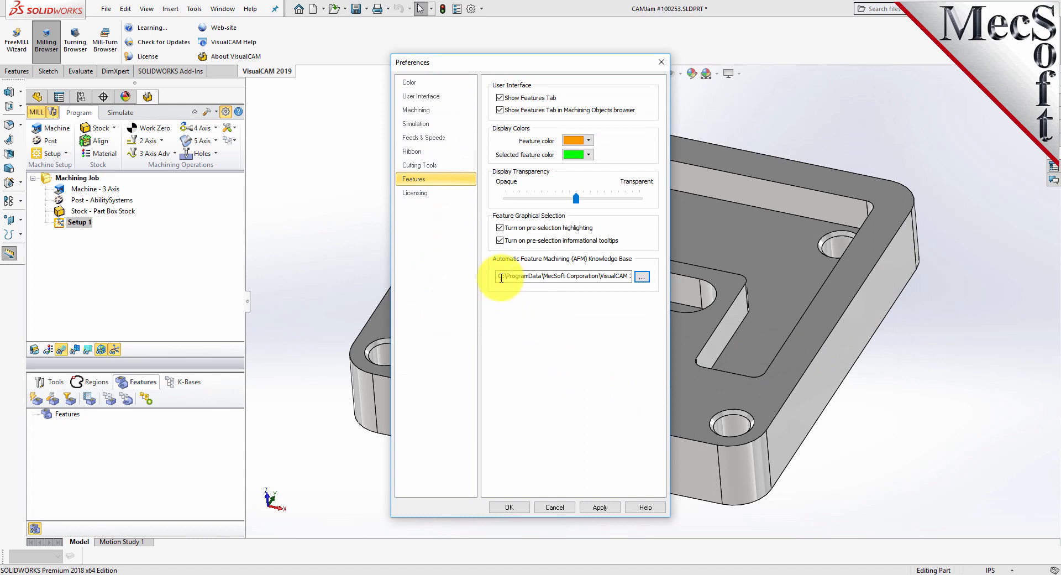
left_click_drag(500, 276, 646, 277)
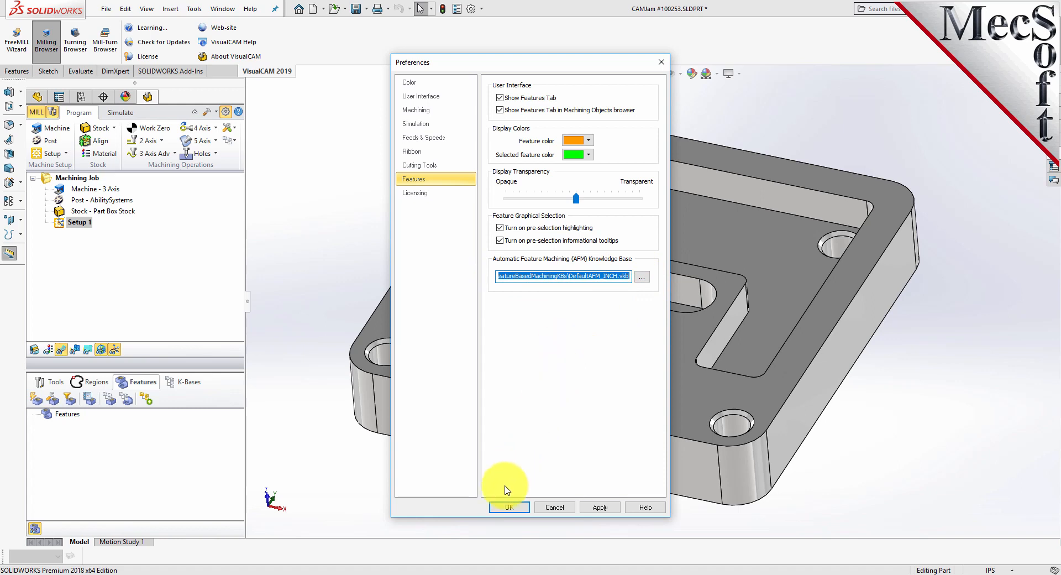
left_click(509, 507)
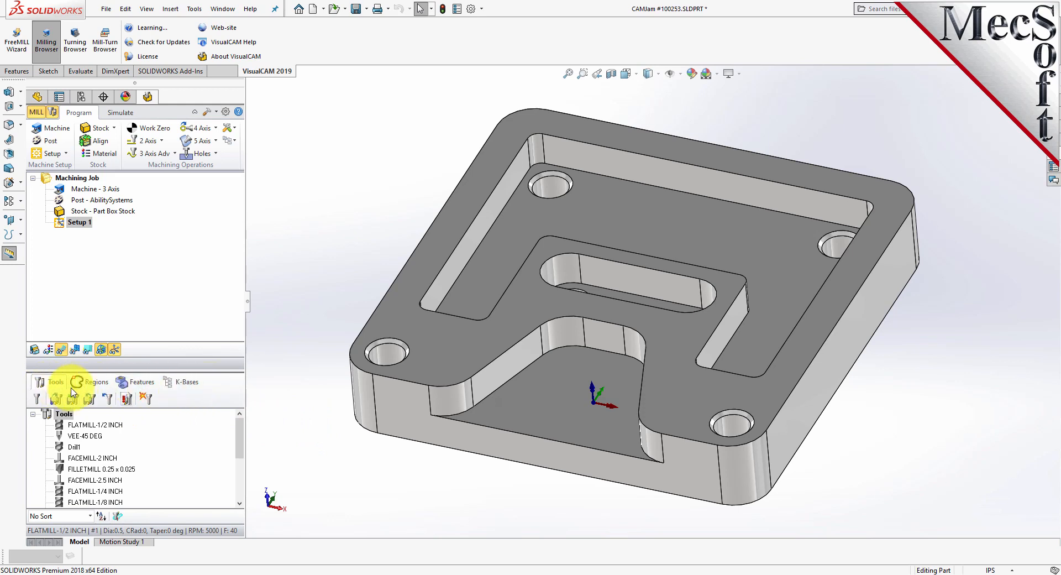
Automatically extract all machinable features from the part and look through the resulting feature list
left_click(142, 374)
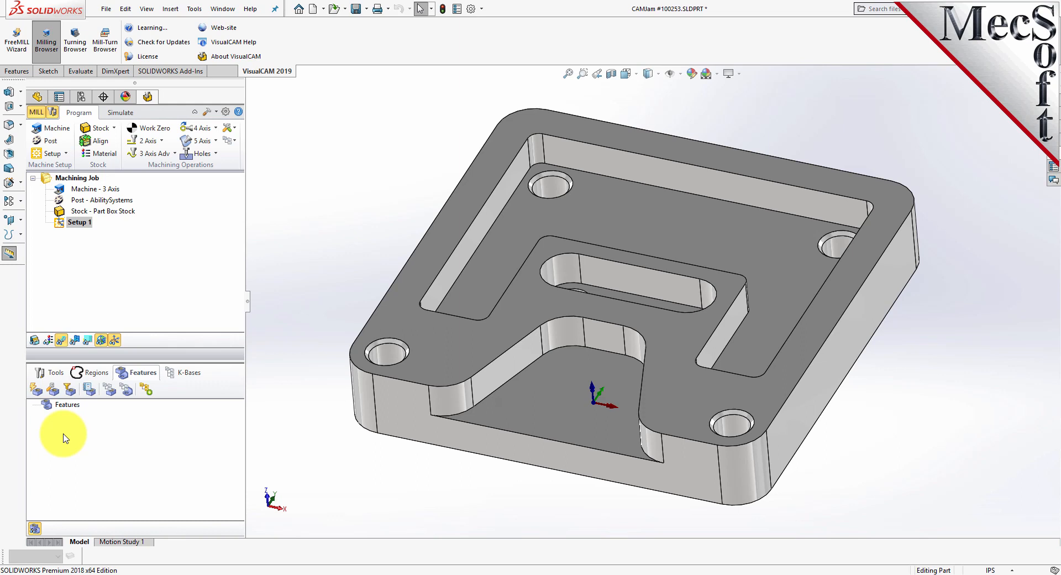
left_click(37, 392)
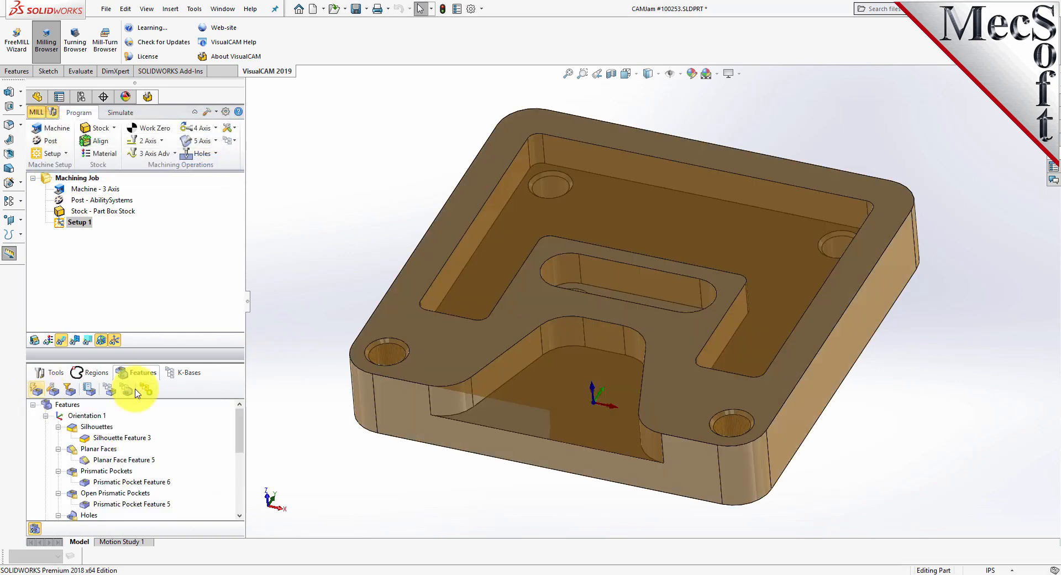
scroll(239, 449, "down", 4)
left_click_drag(241, 472, 240, 422)
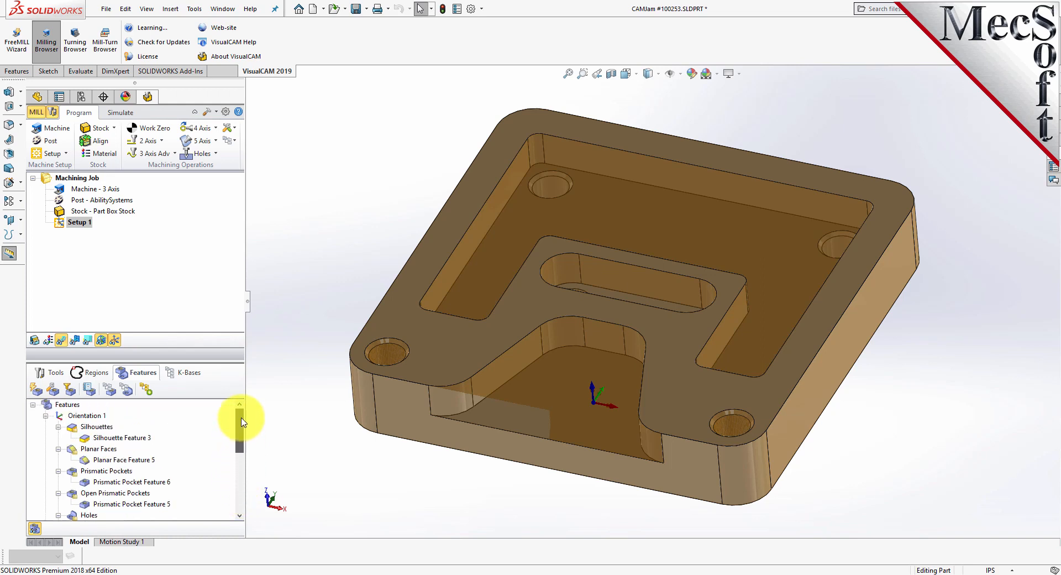
Highlight the extracted planar face, prismatic pocket, open prismatic pocket and first hole feature on the part to examine them
left_click(86, 461)
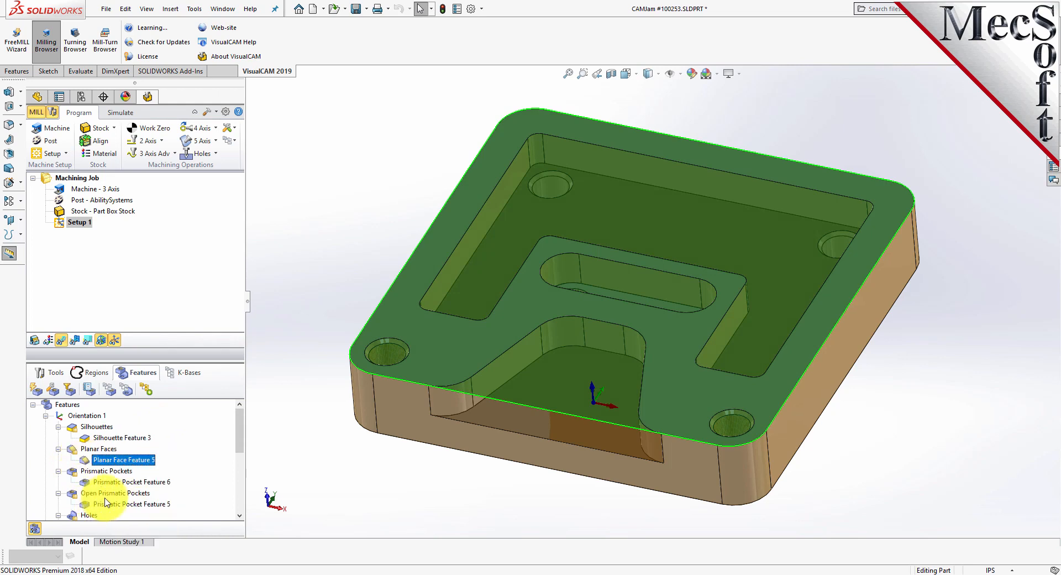
left_click(113, 481)
scroll(180, 450, "down", 2)
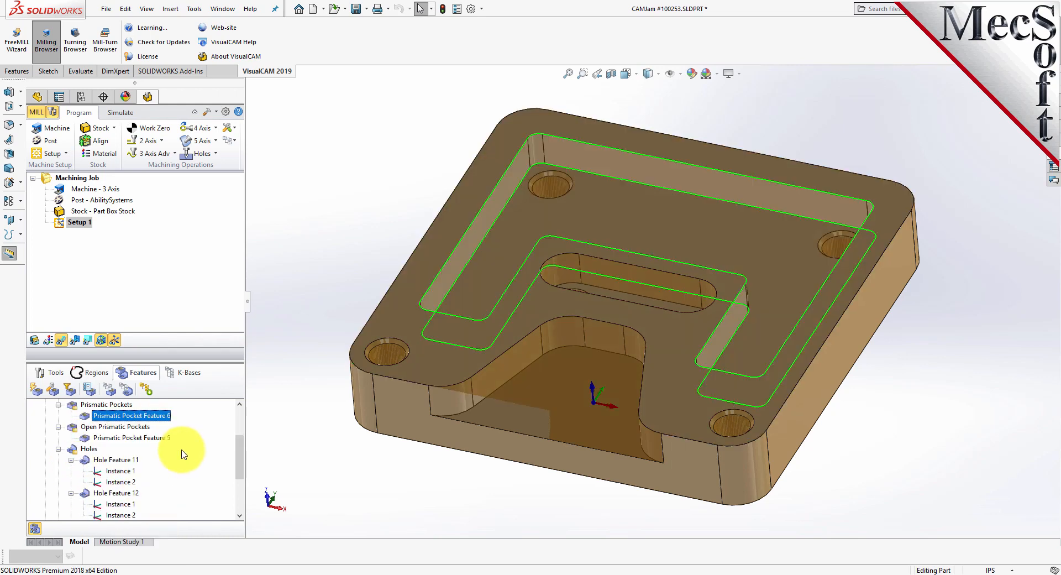
left_click(135, 440)
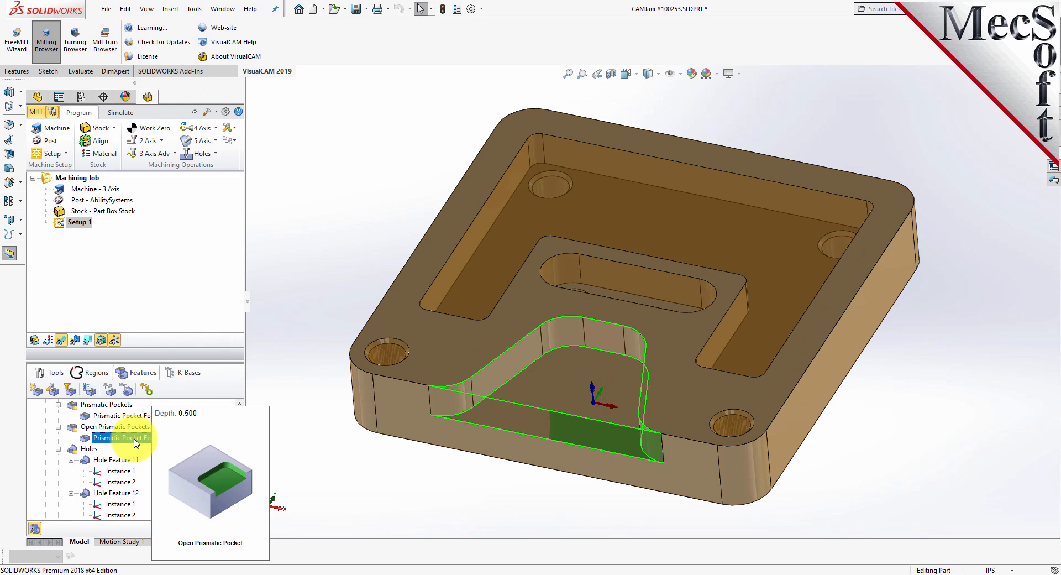
left_click(127, 461)
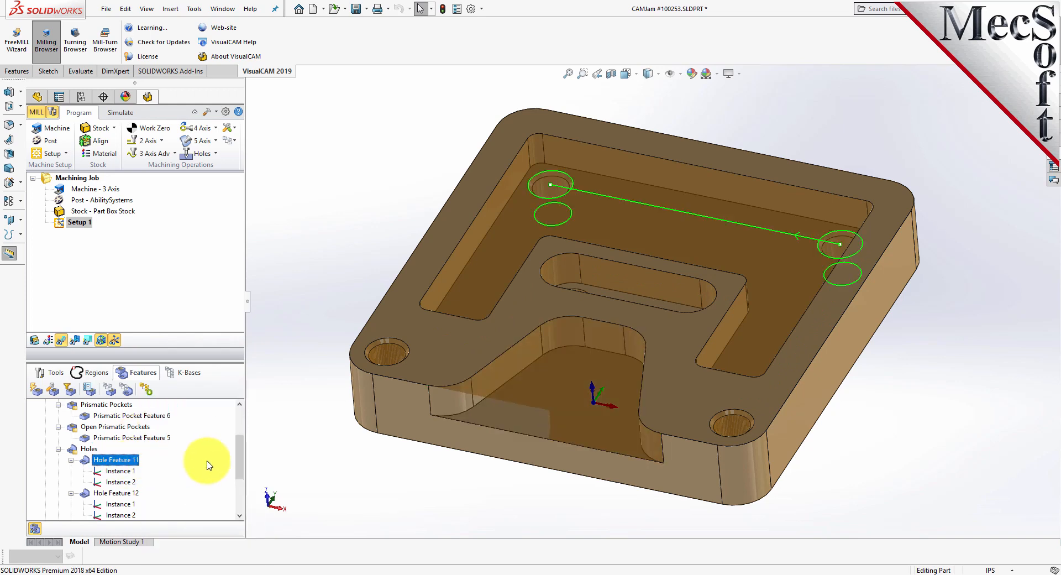
scroll(209, 463, "up", 2)
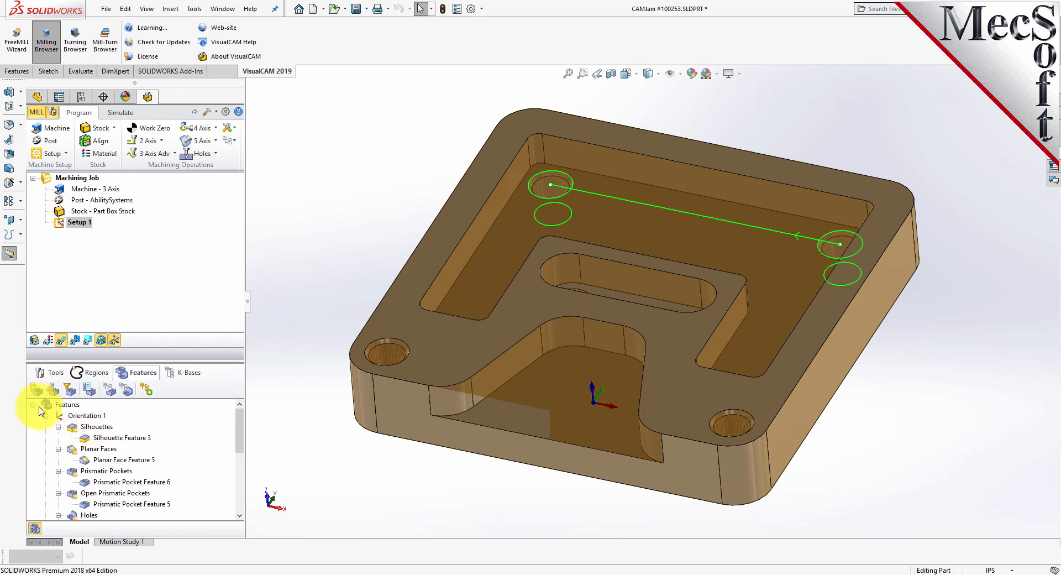
Select all extracted features and generate their machining operations with automatic feature machining
left_click(40, 409)
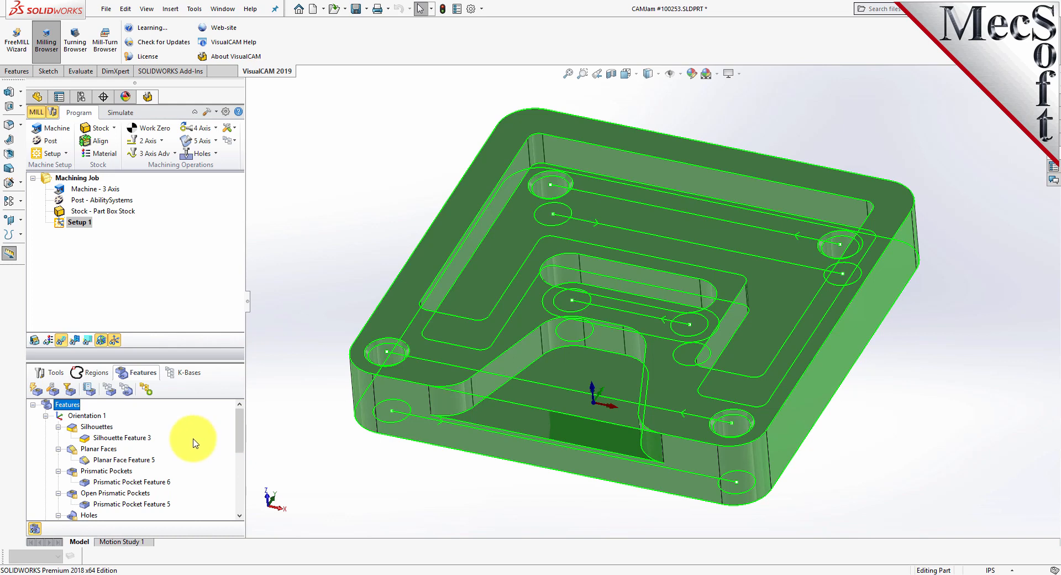
mouse_move(134, 442)
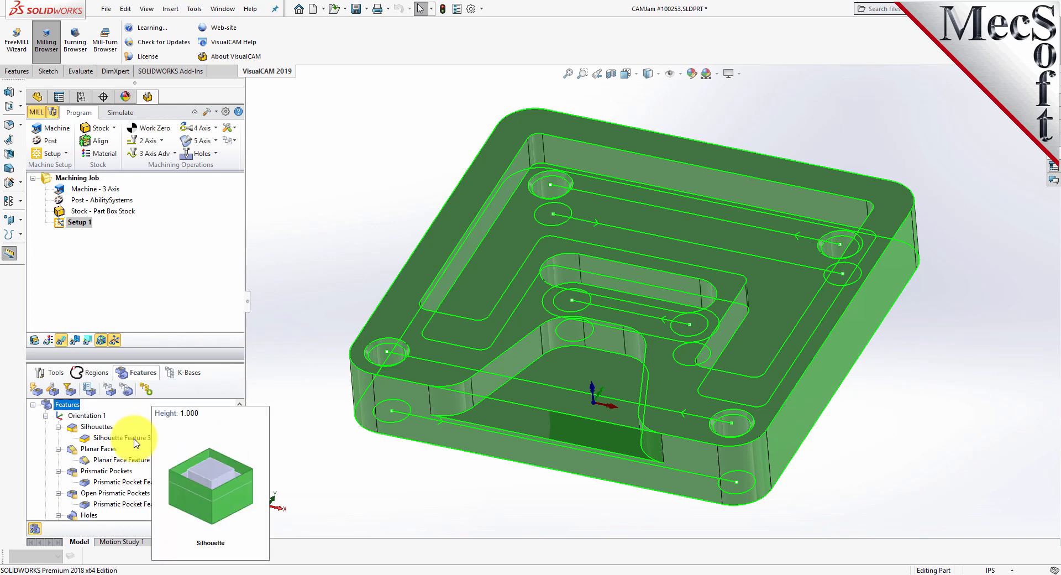
mouse_move(136, 464)
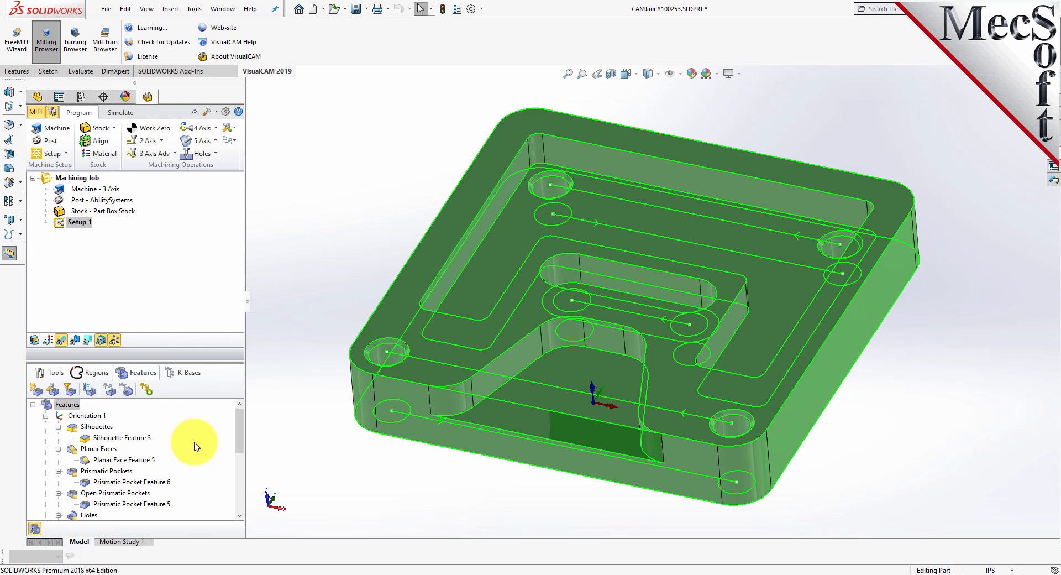
left_click(48, 405)
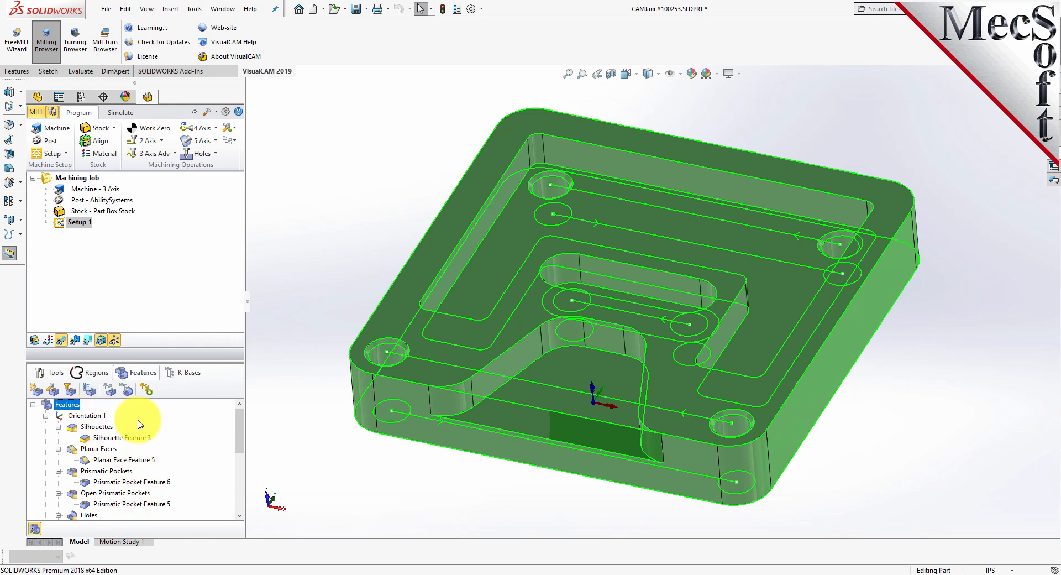
left_click(147, 393)
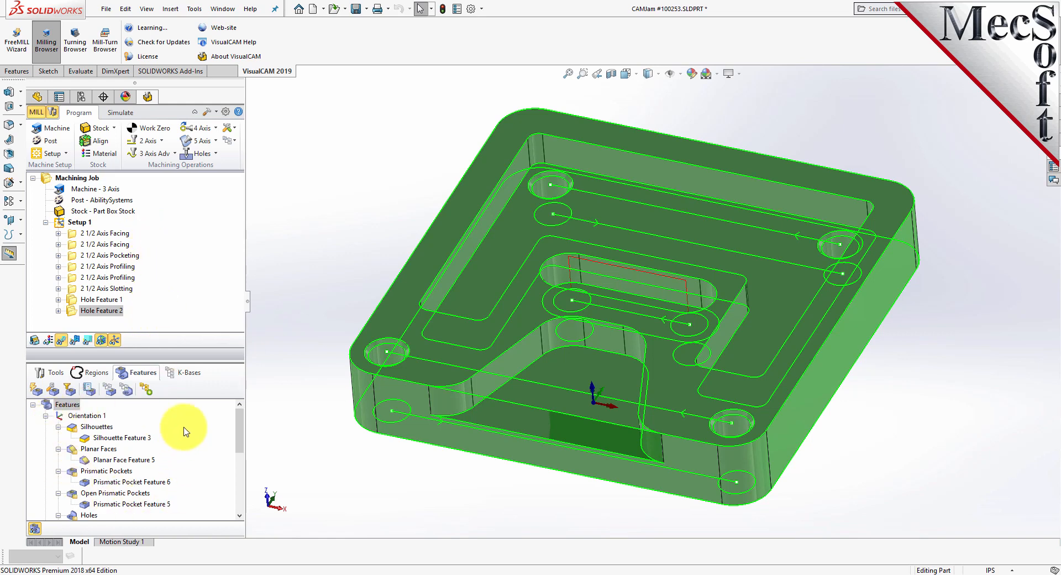
Examine the toolpaths of the facing, pocketing, profiling, slotting and hole operations under Setup 1
left_click(71, 233)
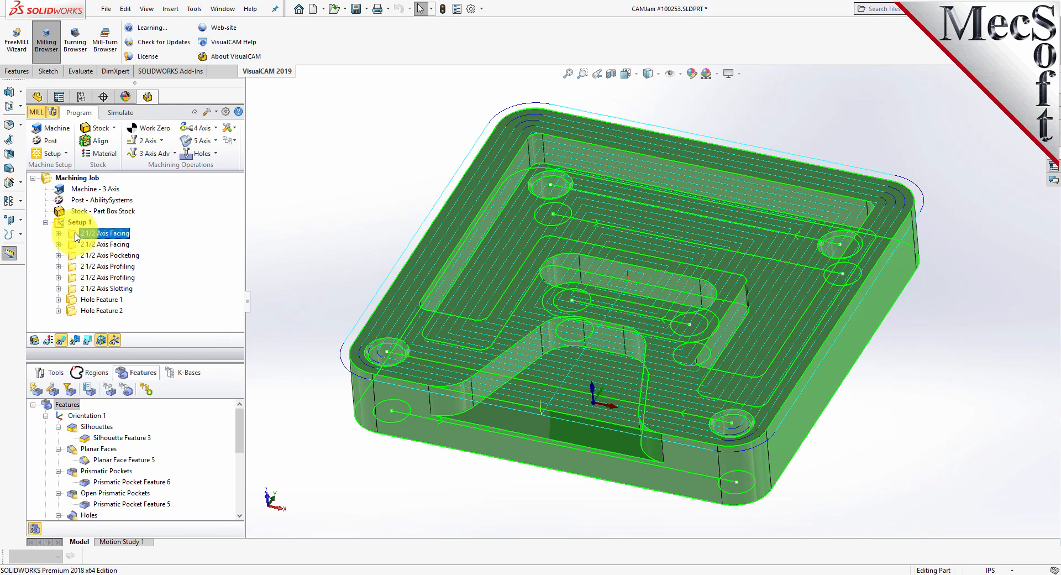
left_click(279, 260)
left_click(74, 245)
left_click(76, 255)
left_click(76, 266)
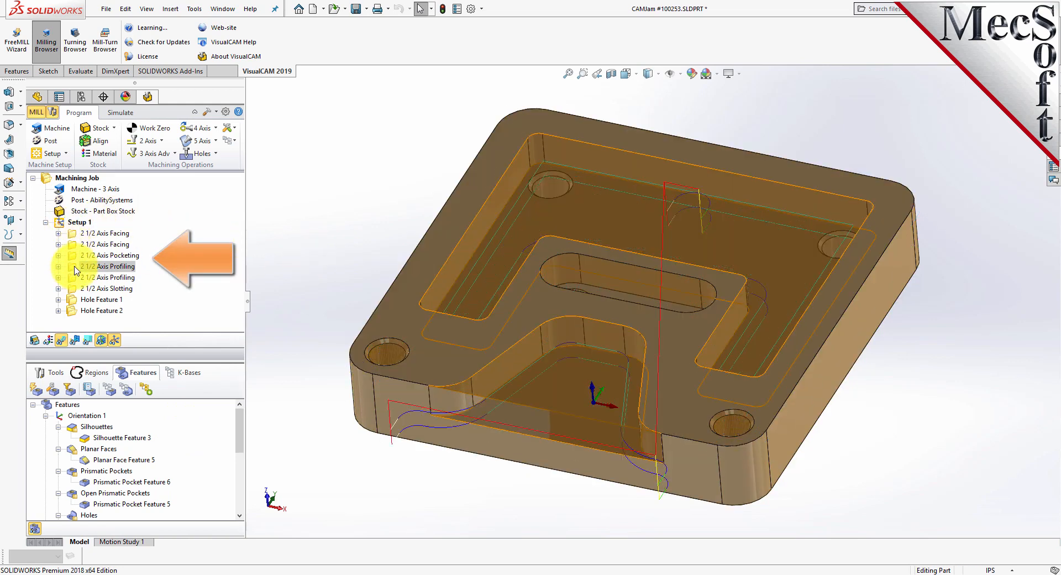
left_click(74, 277)
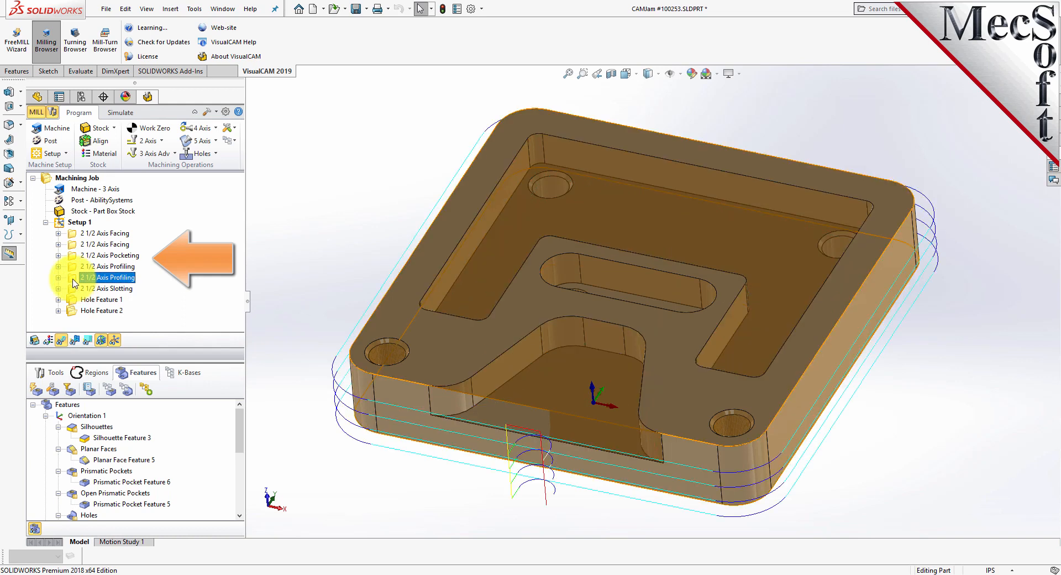
left_click(75, 300)
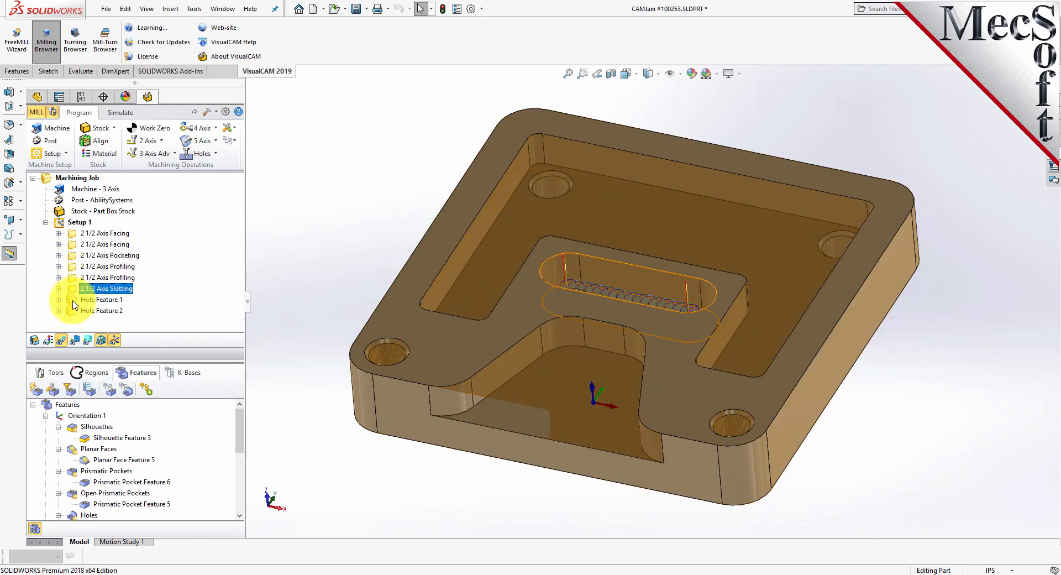
left_click(75, 311)
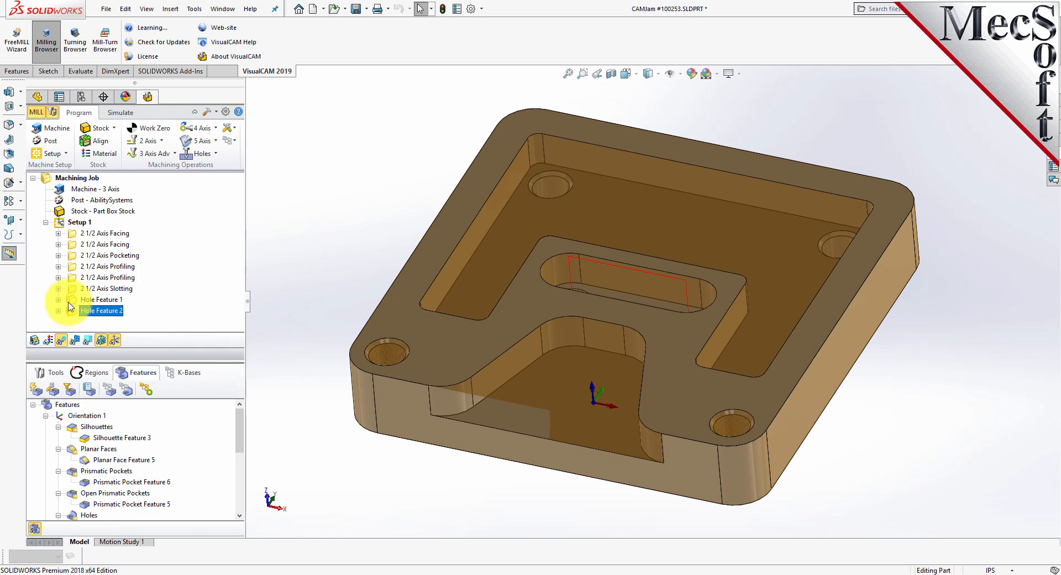
Delete Setup 1 with all its operations from the machining job, and delete all extracted features
left_click(59, 223)
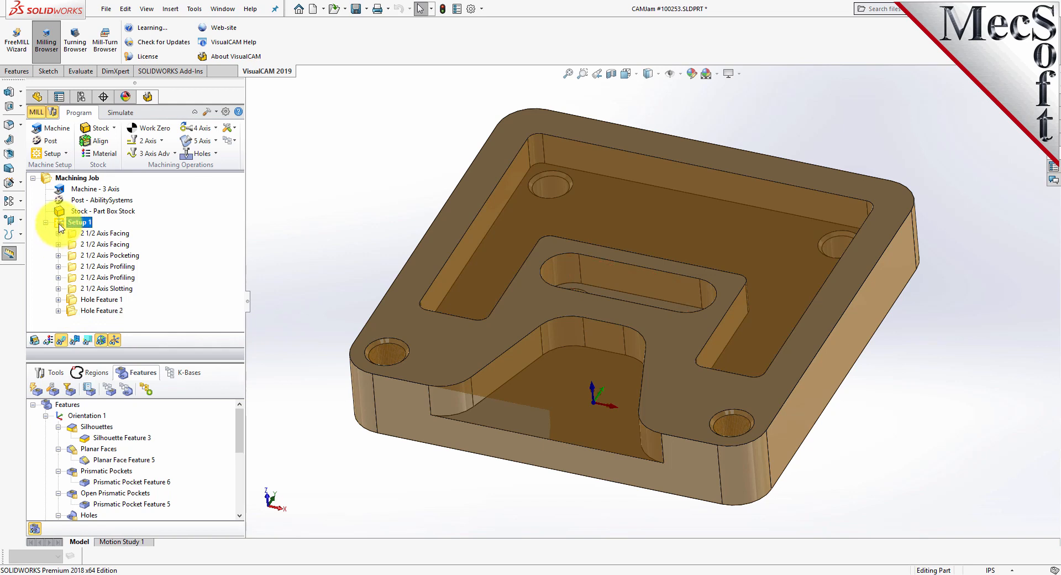
key("Delete")
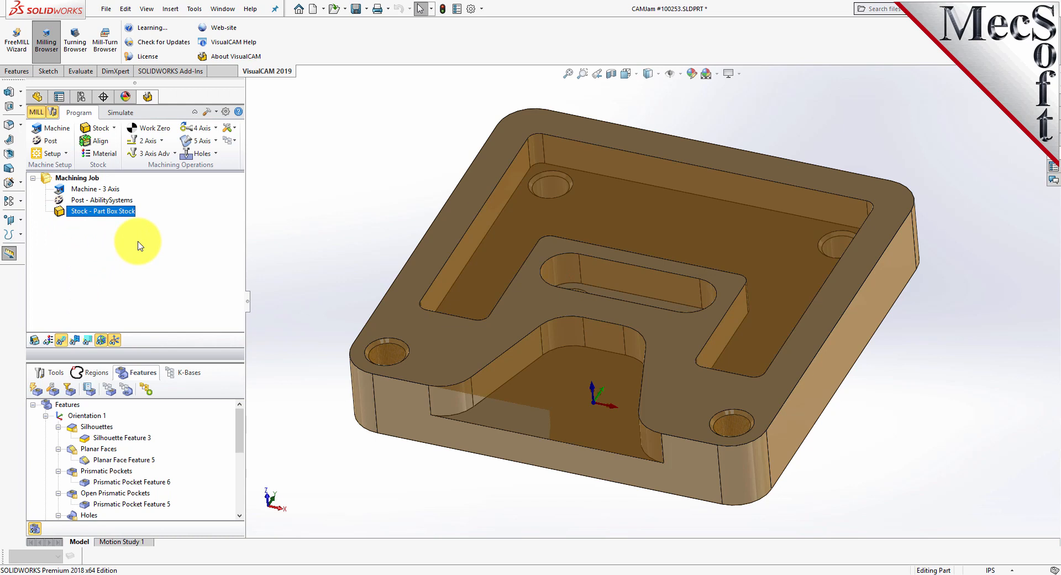
left_click(46, 407)
key("Delete")
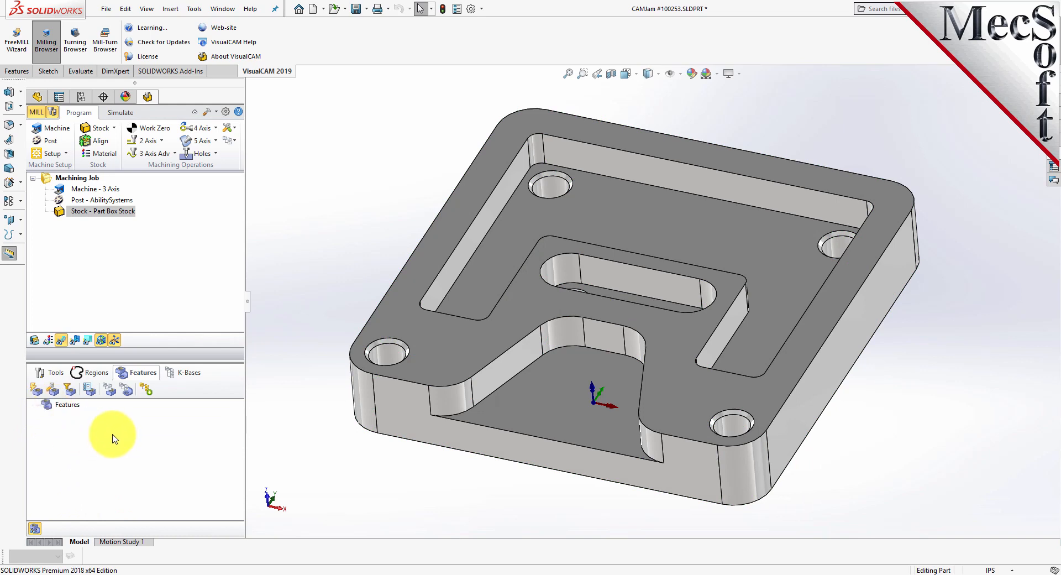
Interactively detect machining features from the floor face of the large upper pocket
left_click(53, 393)
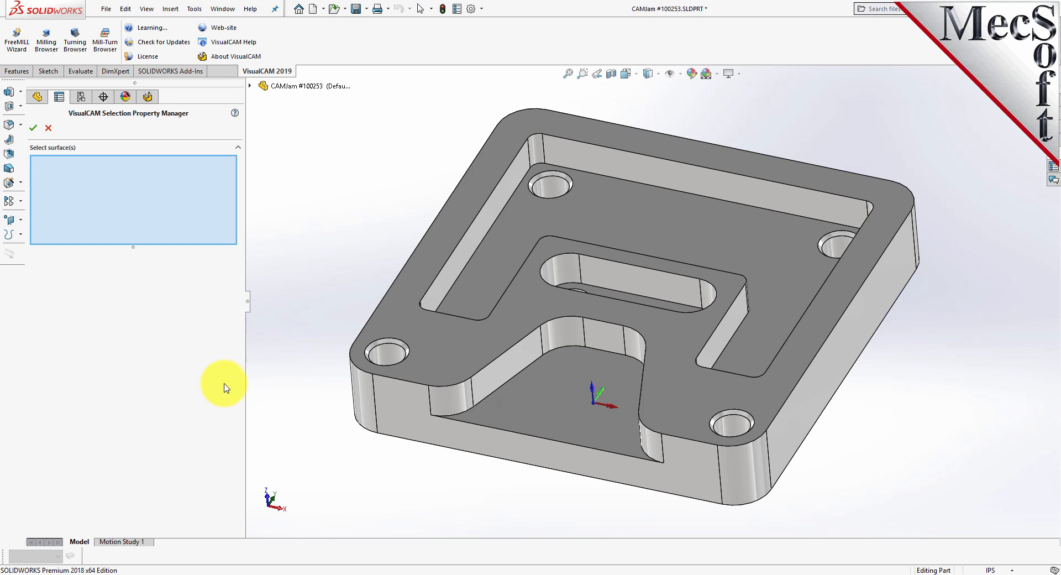
left_click(662, 232)
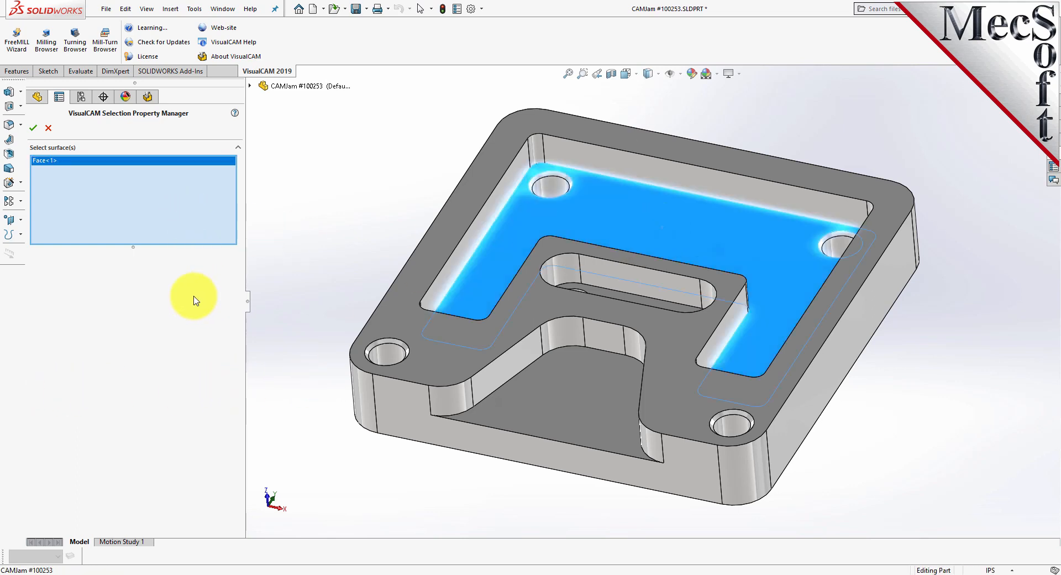
left_click(33, 129)
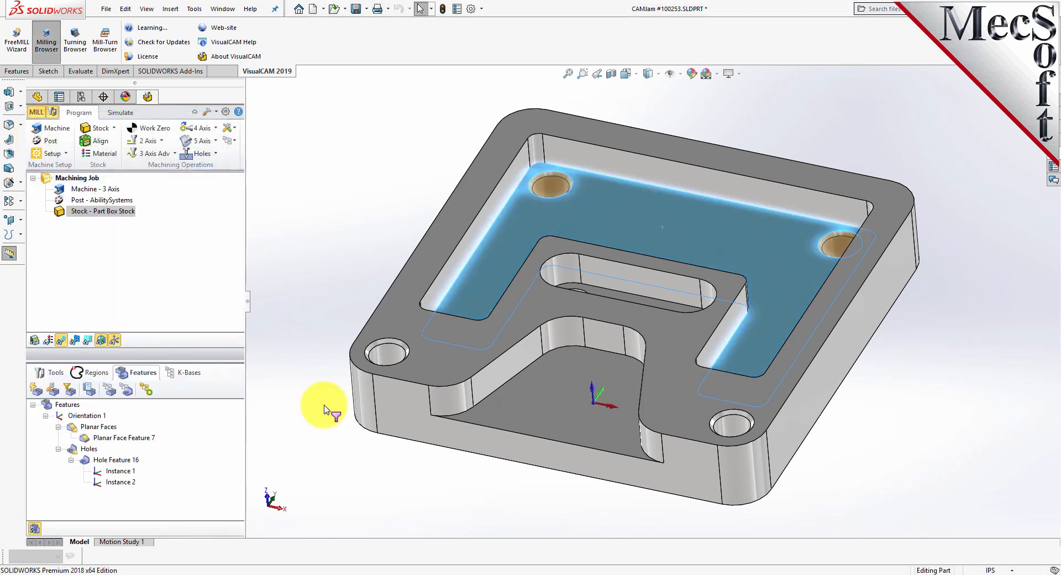
Highlight the detected planar face feature on the part to examine it
left_click(116, 439)
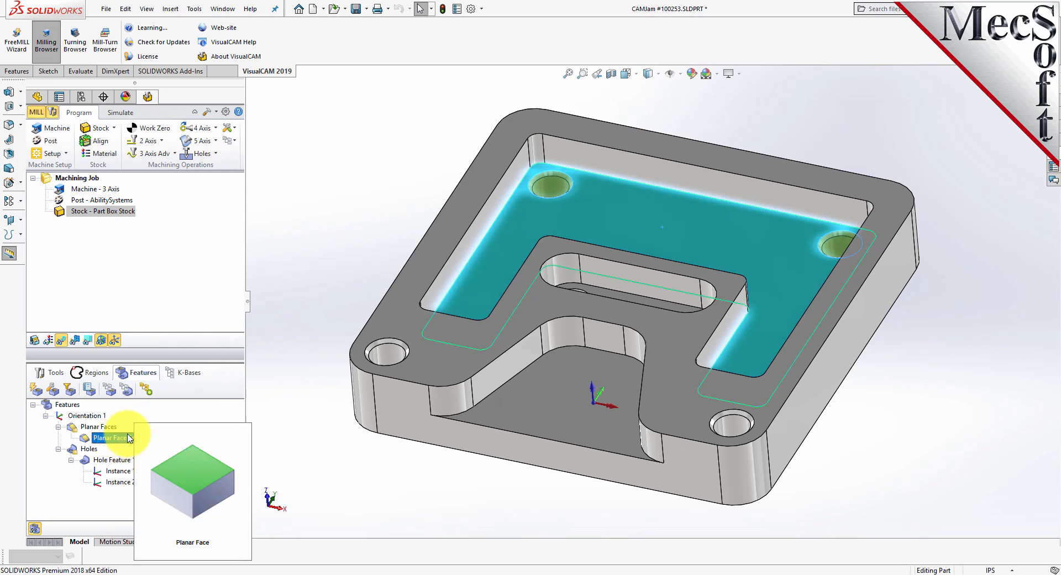
left_click(268, 341)
left_click(110, 437)
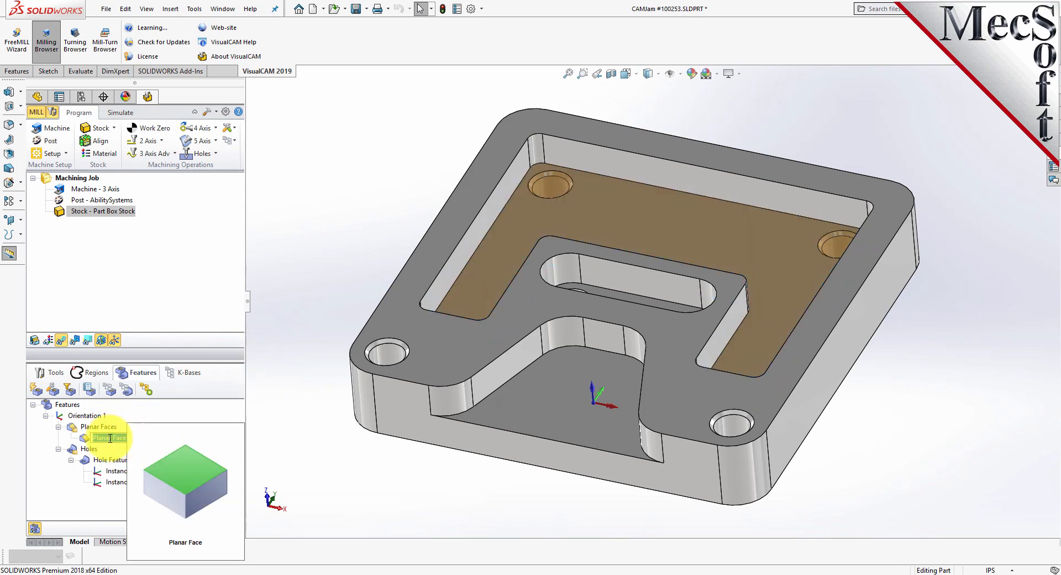
left_click(213, 438)
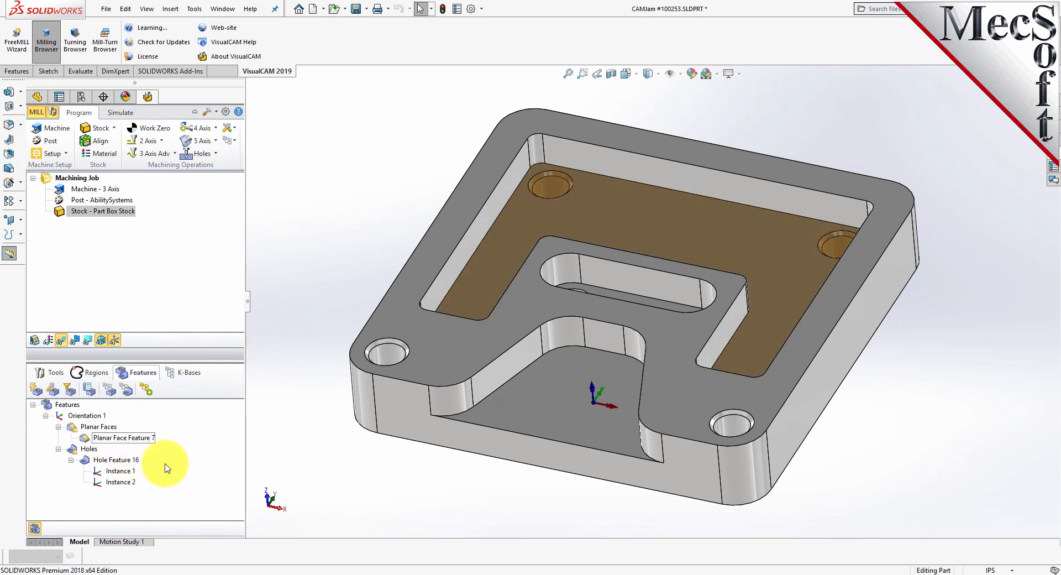
Run feature machining with the detected hole feature selected, and delete all extracted features from the feature list
left_click(123, 462)
mouse_move(124, 468)
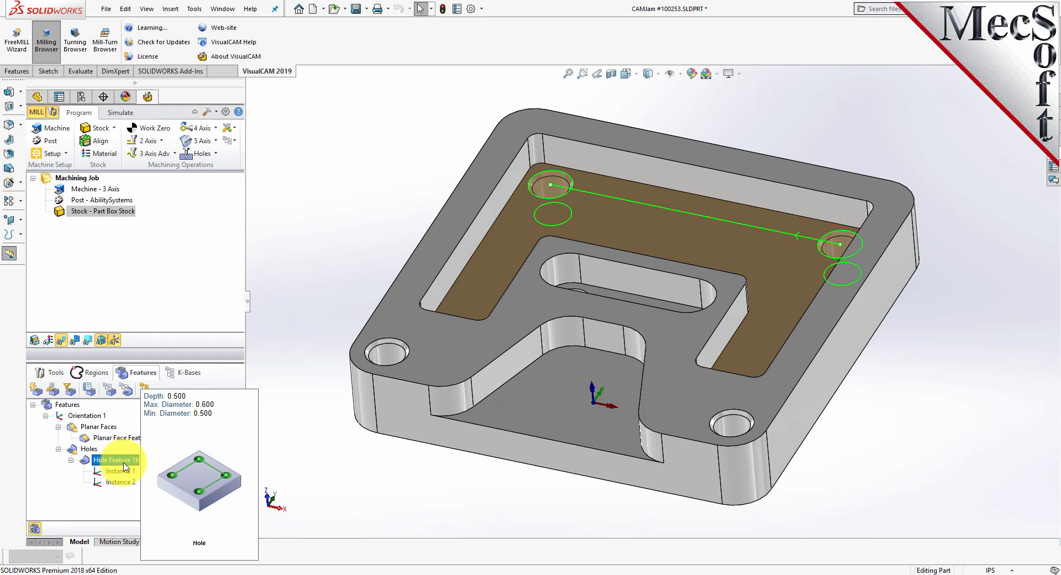
left_click(146, 389)
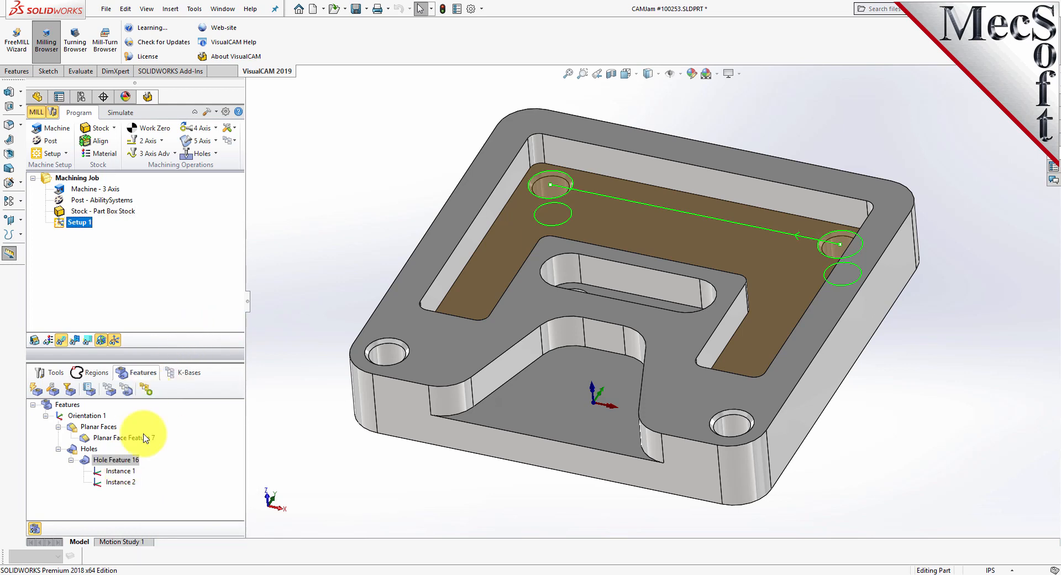
double_click(47, 408)
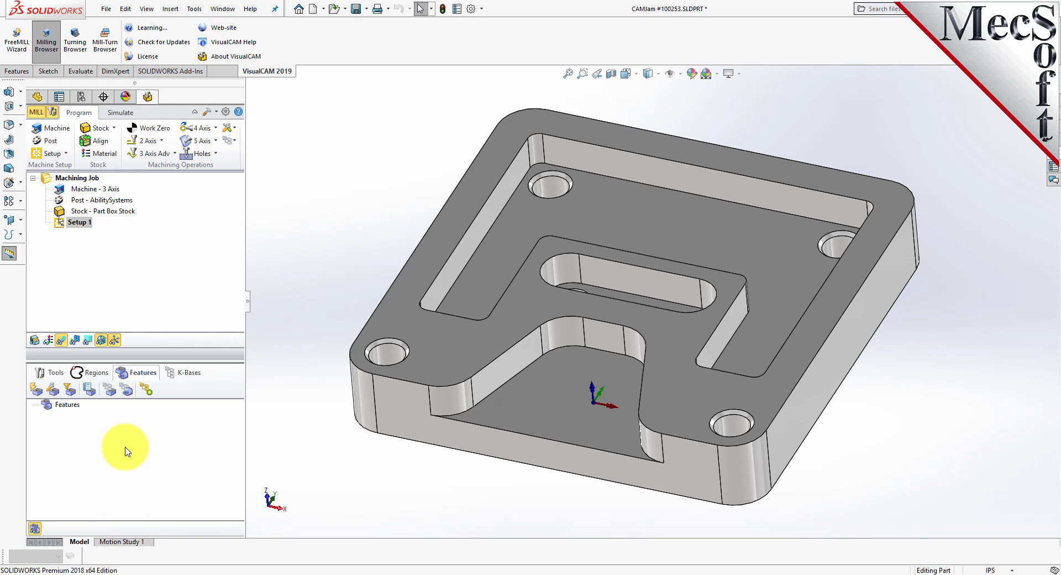
Review the feature detection filters for the feature types and for the diameter and depth ranges of holes
left_click(70, 391)
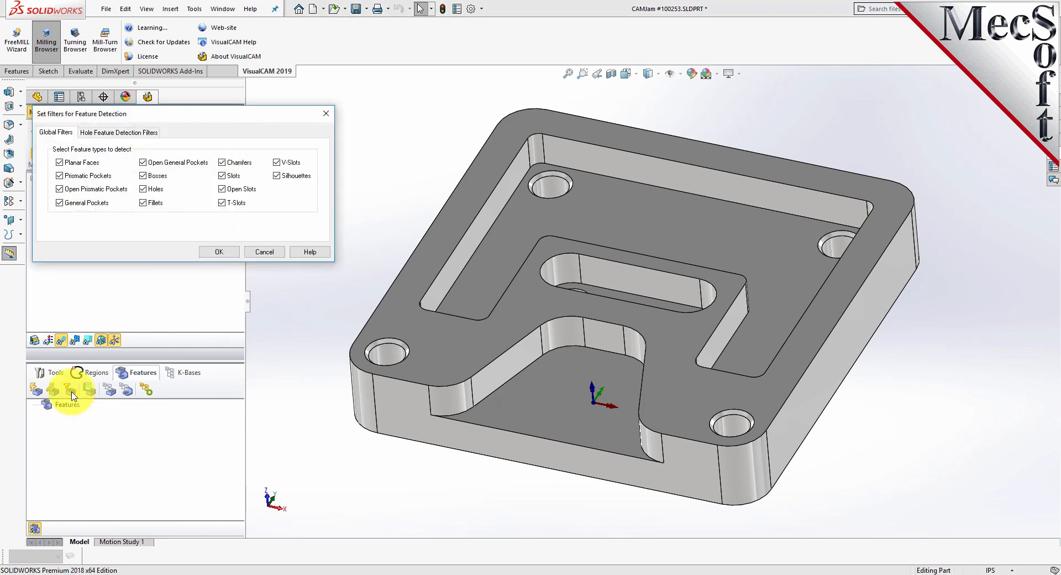
left_click_drag(162, 119, 286, 260)
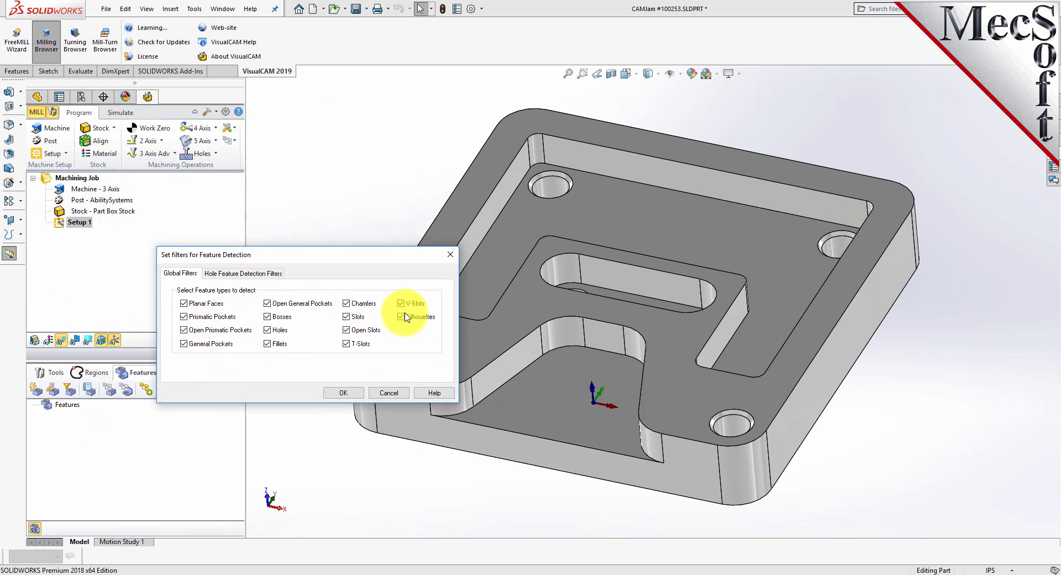
mouse_move(407, 323)
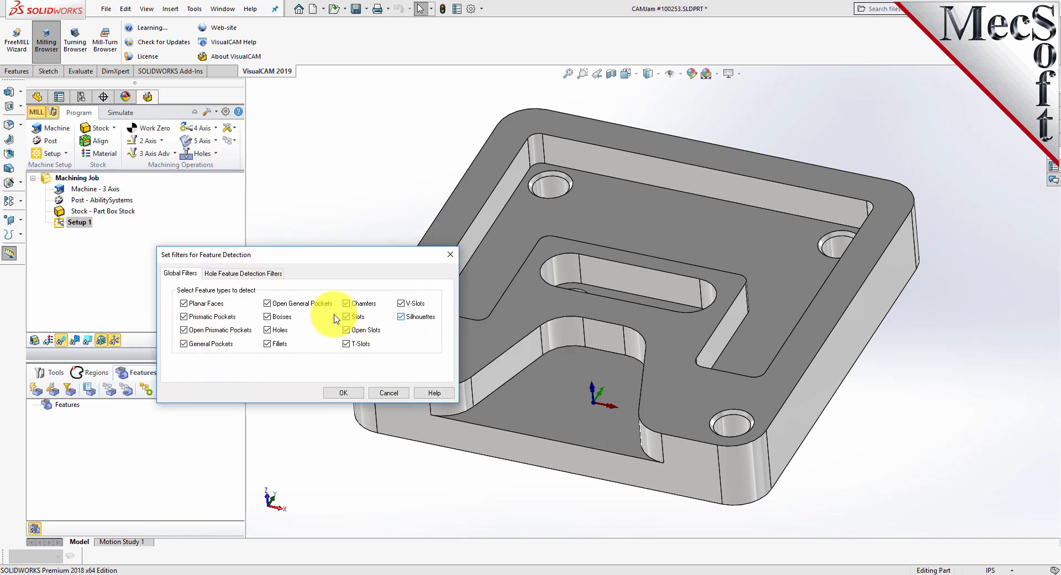
mouse_move(271, 322)
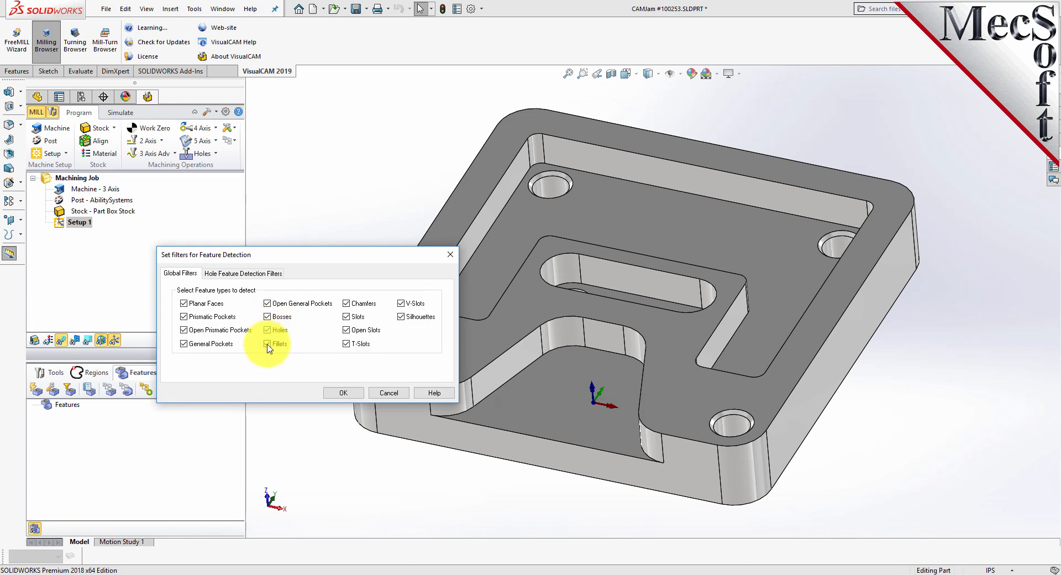
mouse_move(267, 346)
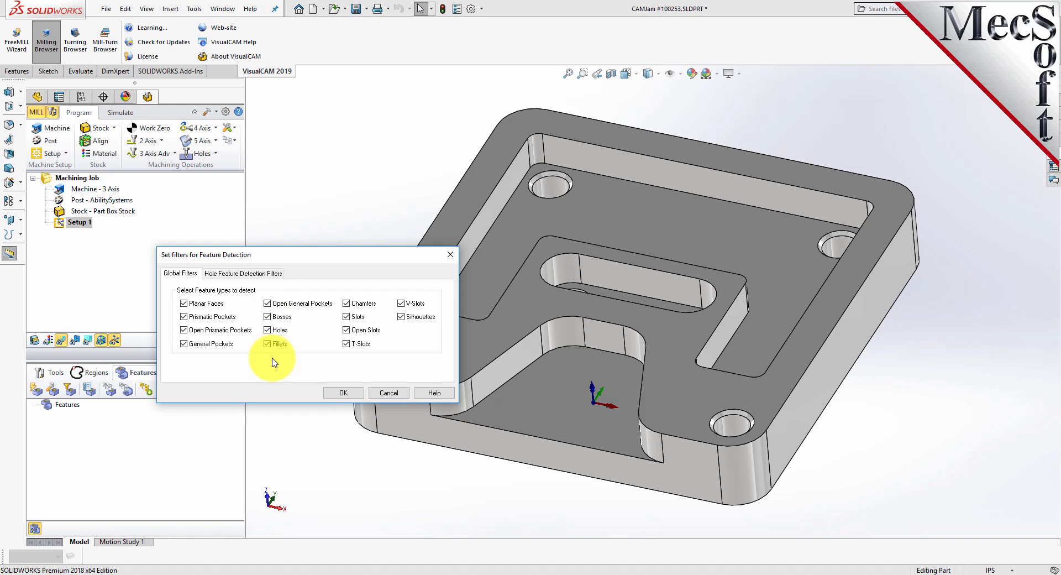
left_click(243, 272)
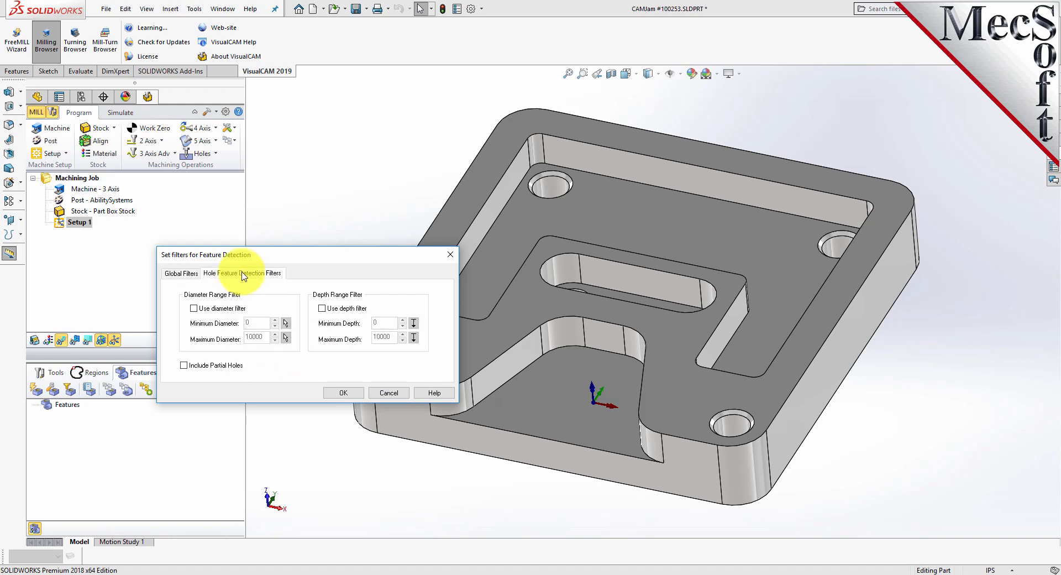
left_click(195, 308)
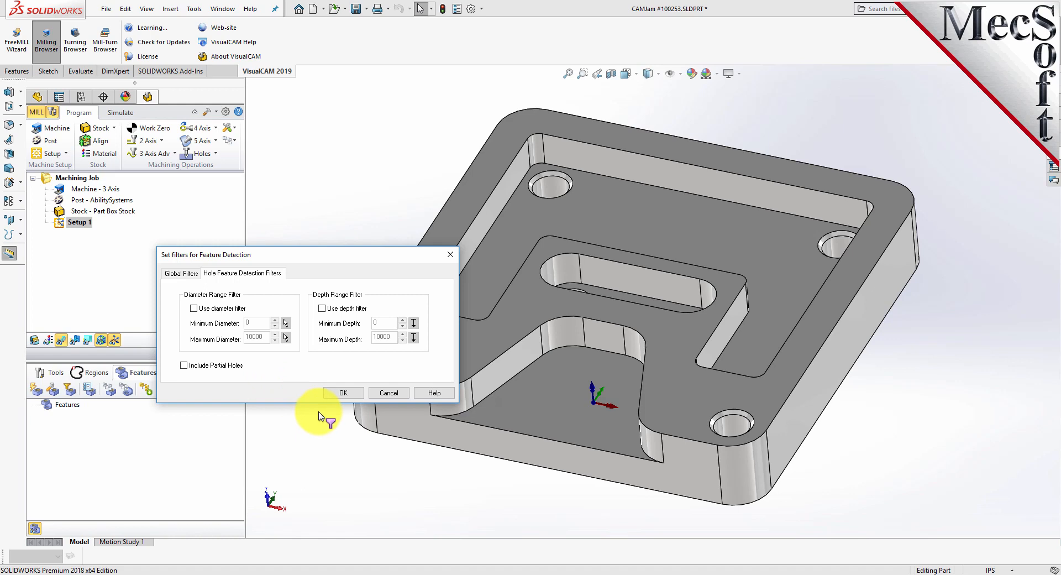
left_click(343, 393)
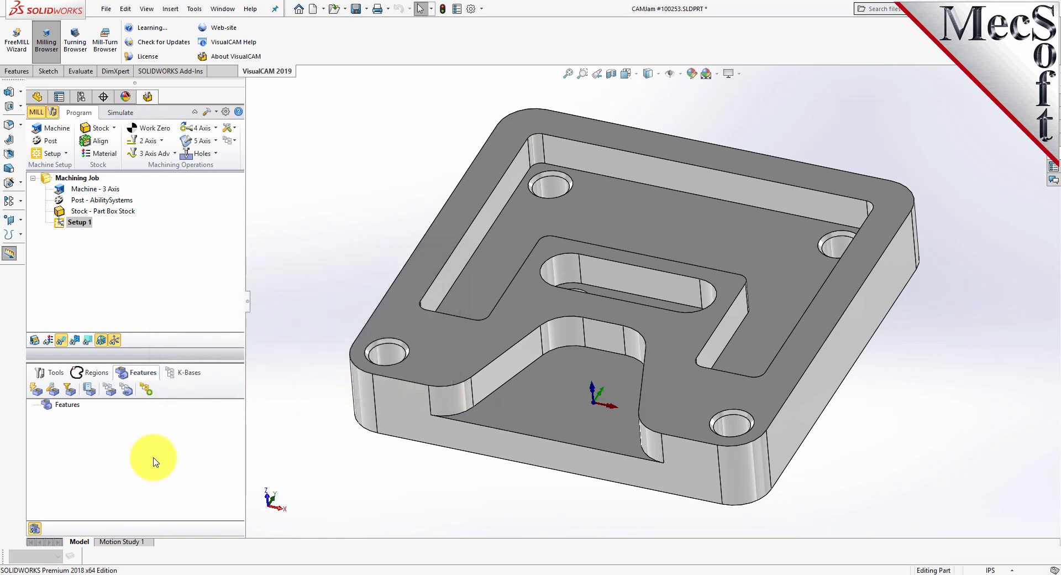
Automatically detect all machining features on the part
left_click(36, 390)
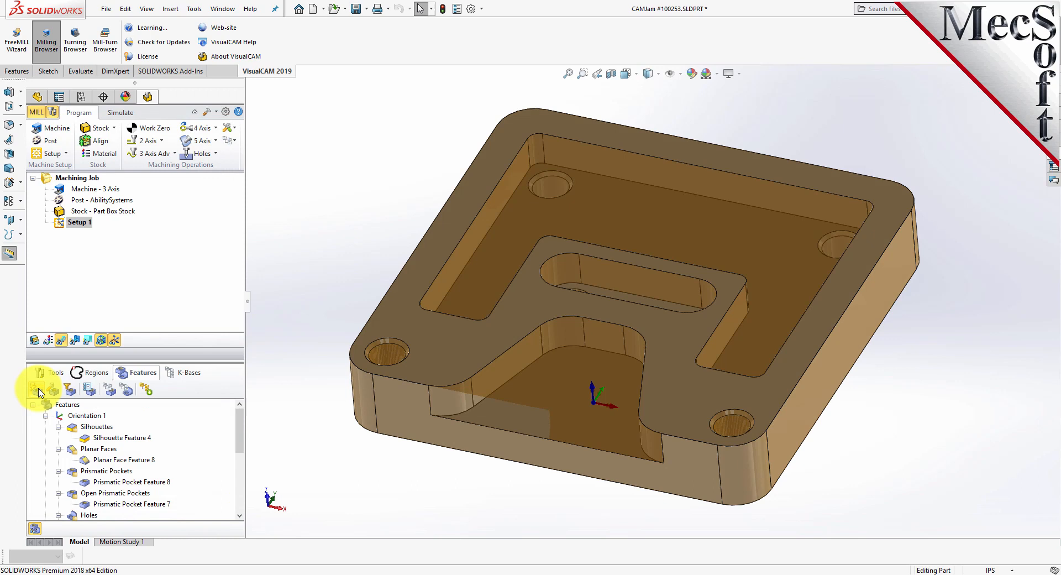
mouse_move(238, 434)
left_mouse_down()
mouse_move(238, 492)
mouse_move(237, 416)
left_mouse_up()
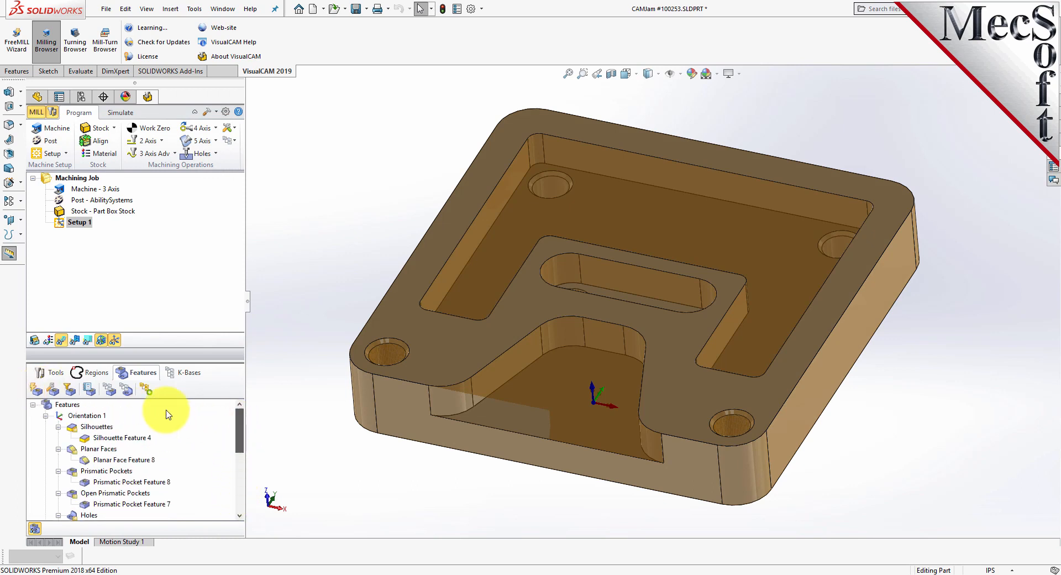
Open the machining features information and examine the entries listed for Orientation 1 and Orientation 2
left_click(87, 394)
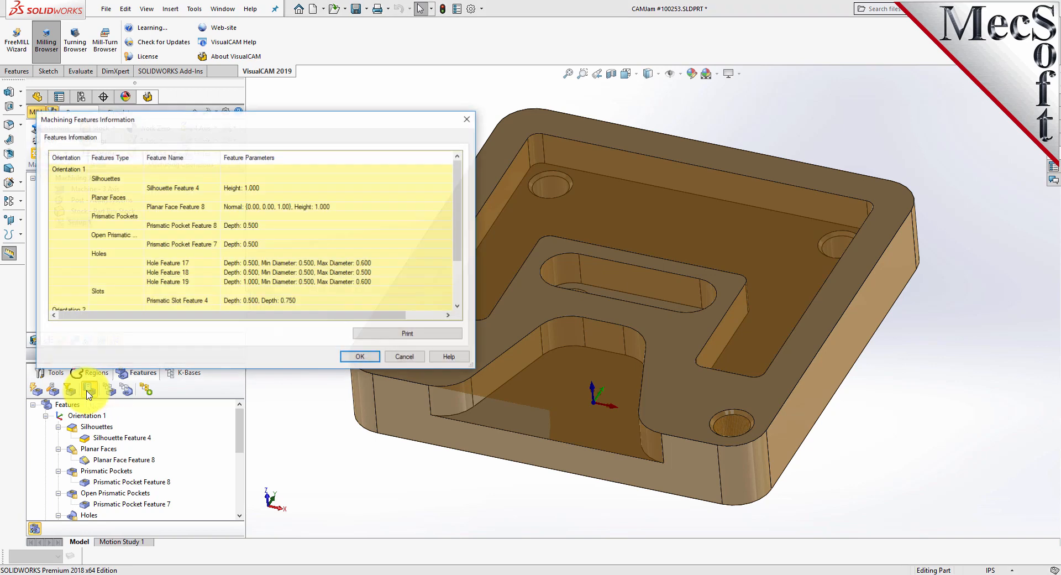
left_click_drag(165, 119, 334, 233)
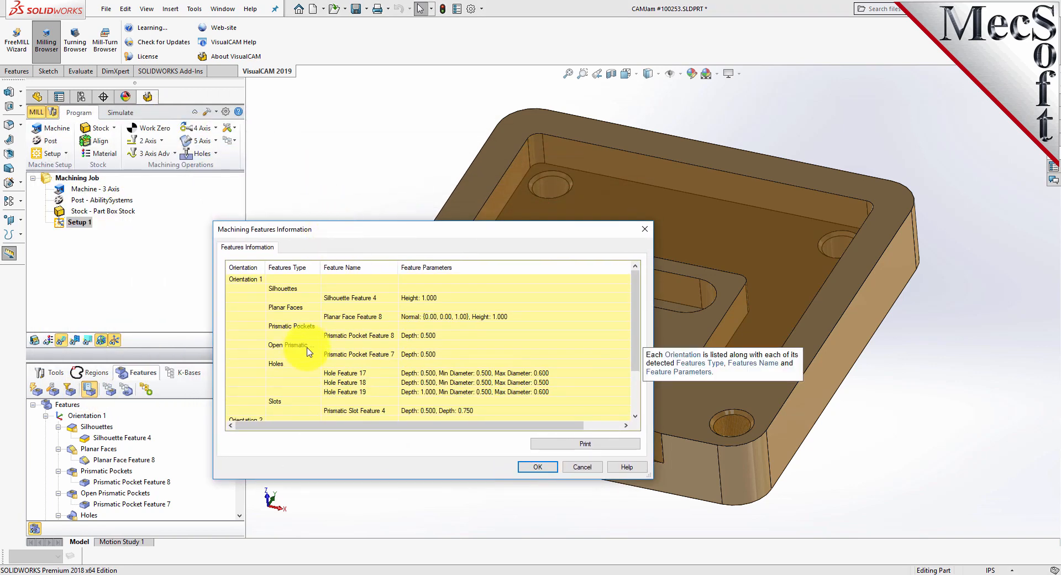
left_click(244, 279)
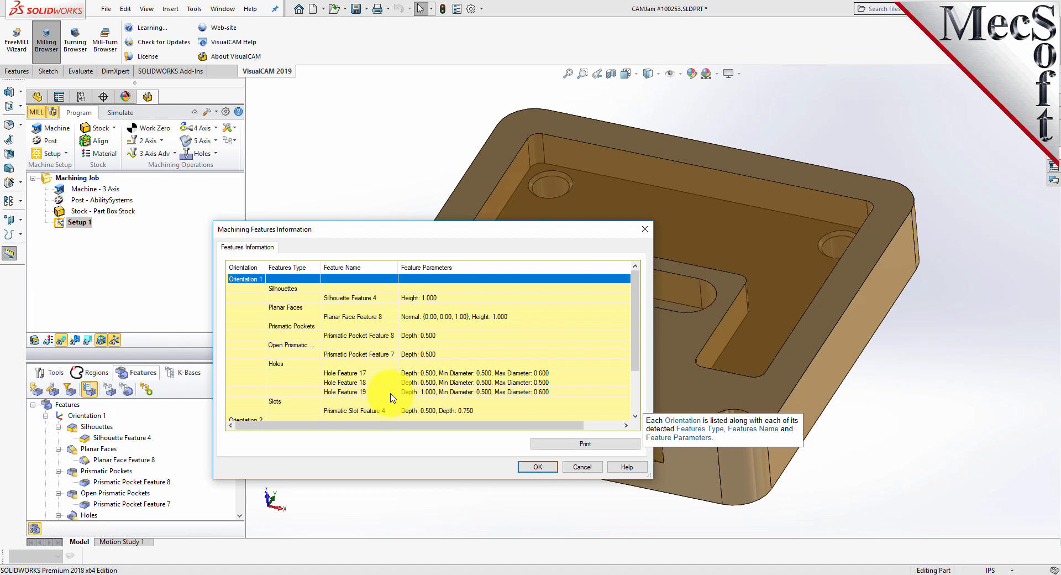
scroll(391, 339, "down", 1)
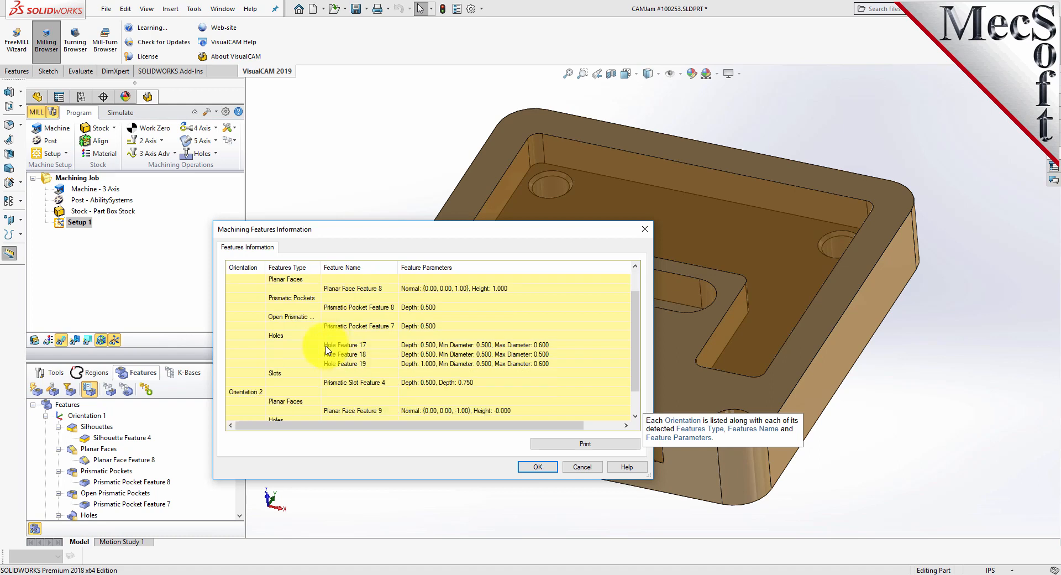
scroll(293, 345, "down", 1)
left_click(246, 364)
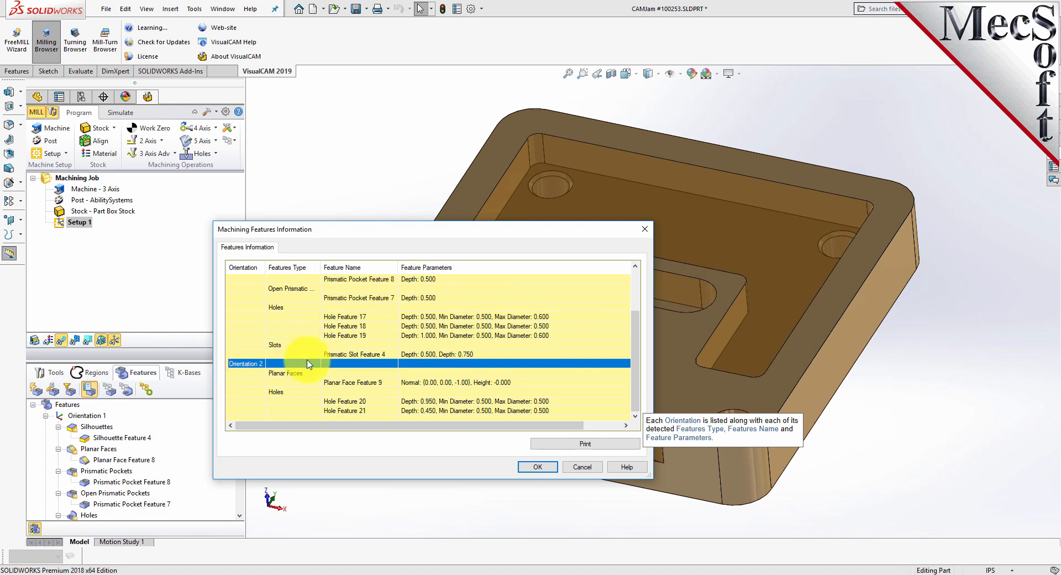
scroll(310, 364, "up", 1)
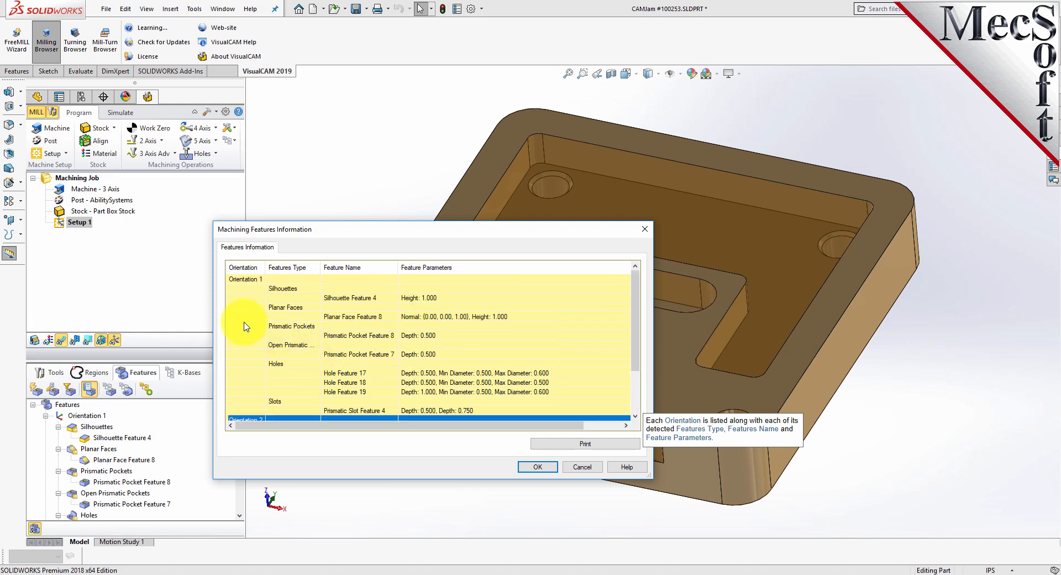
Examine the feature types, names and parameters of the silhouette, planar face and hole entries, and close the features list
left_click(287, 289)
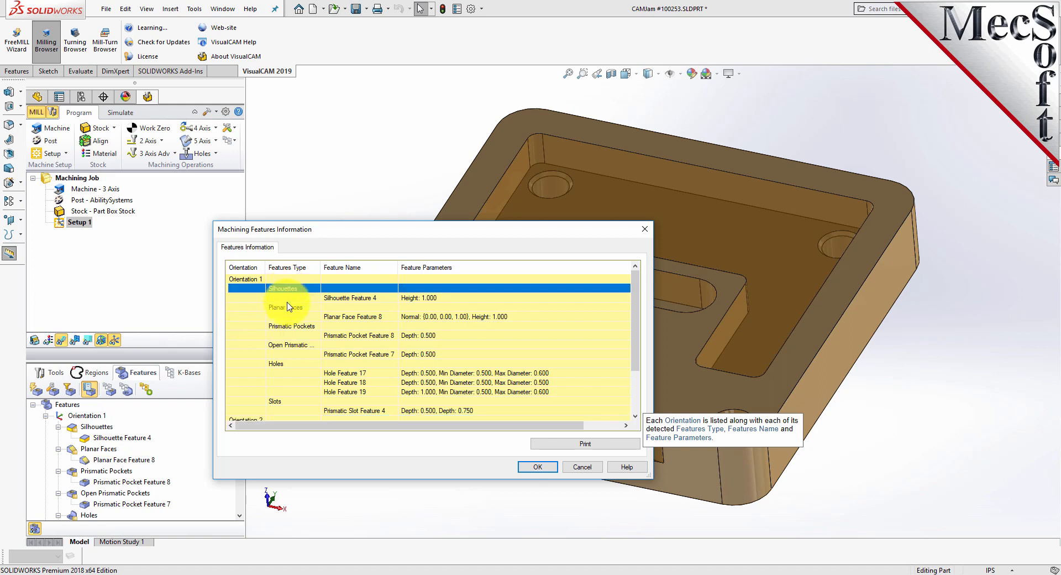
left_click(286, 308)
left_click(362, 299)
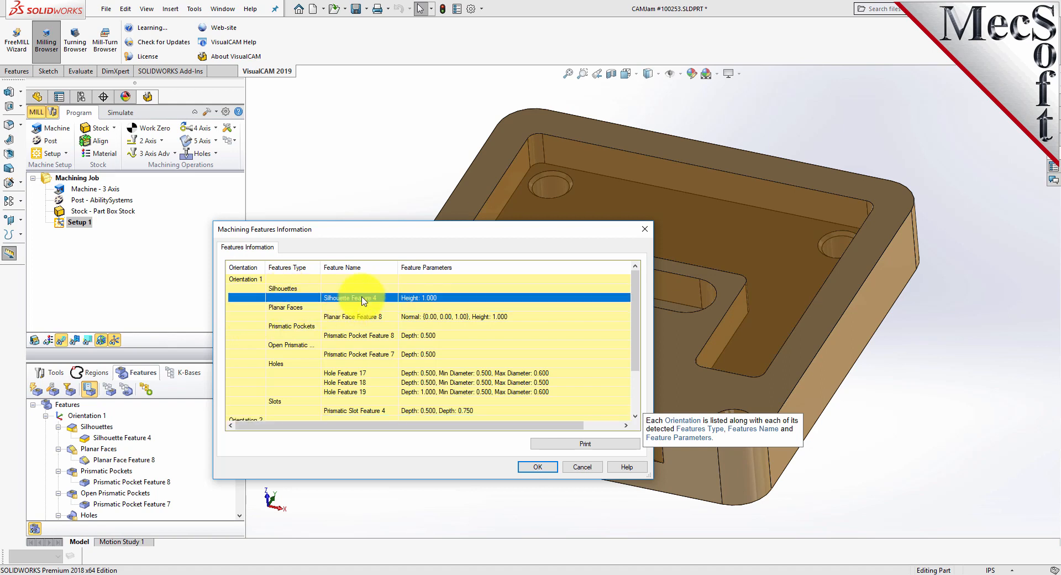
left_click(451, 317)
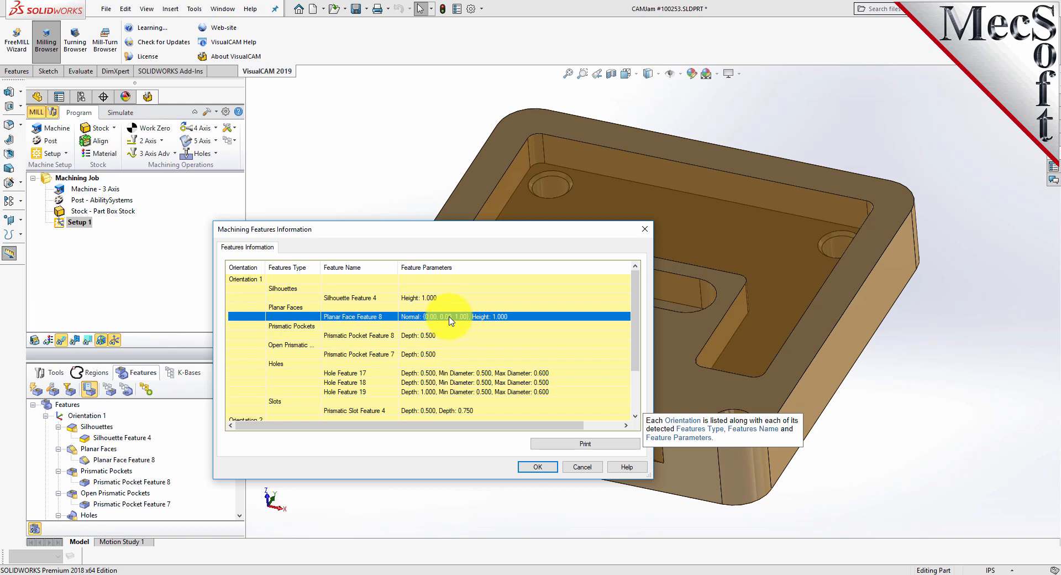
left_click(432, 373)
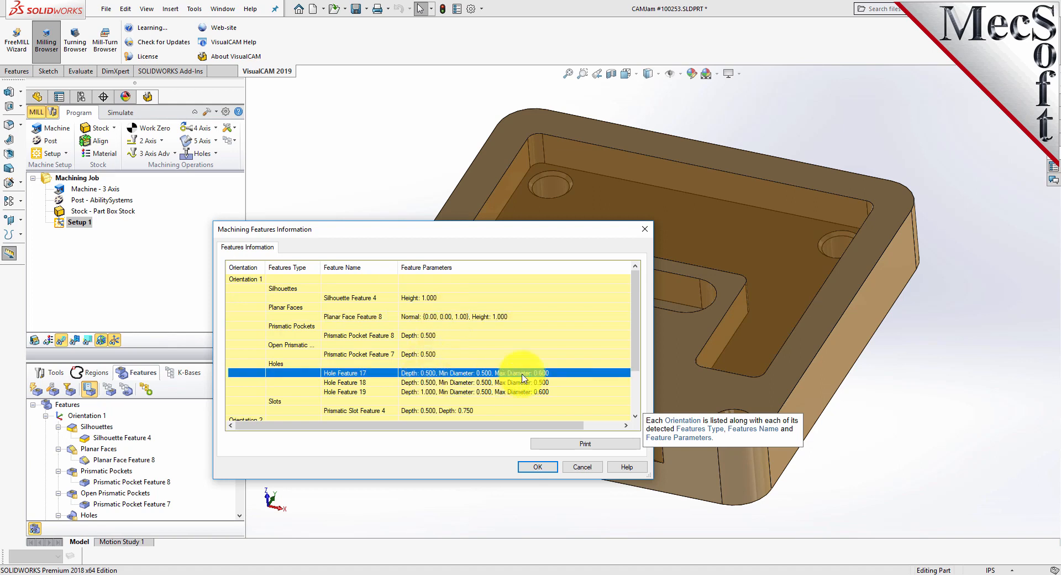
scroll(546, 349, "down", 2)
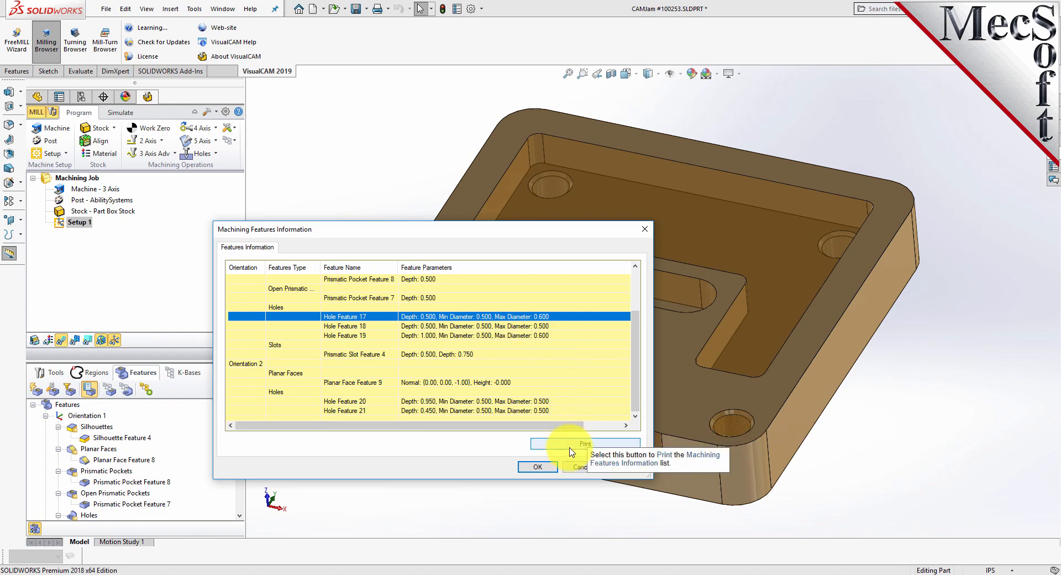
left_click(539, 468)
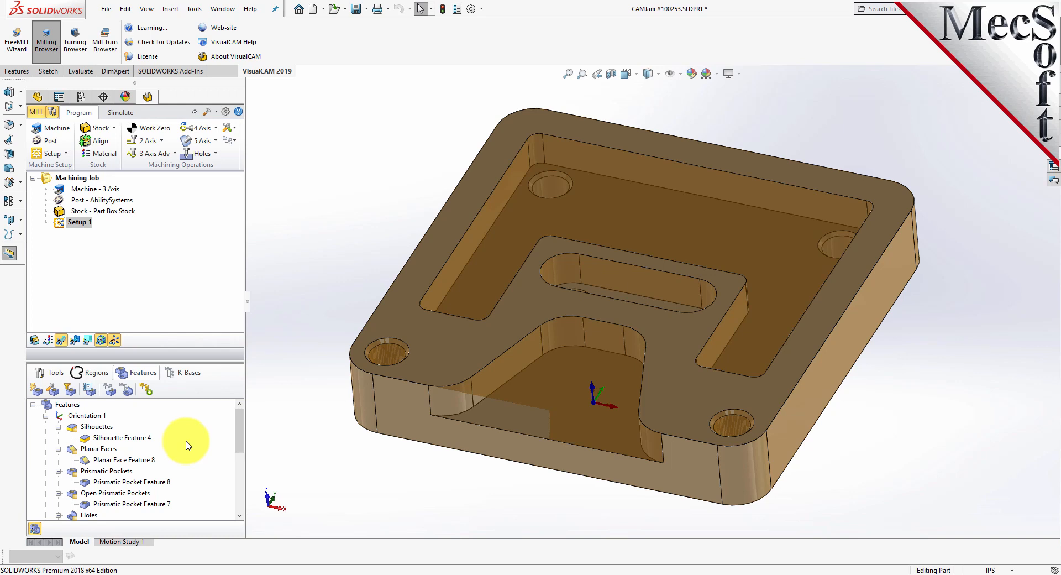
Open the dialog that associates milling features with machining operations, and consult its help topic on the knowledge base for milling features
left_click(110, 390)
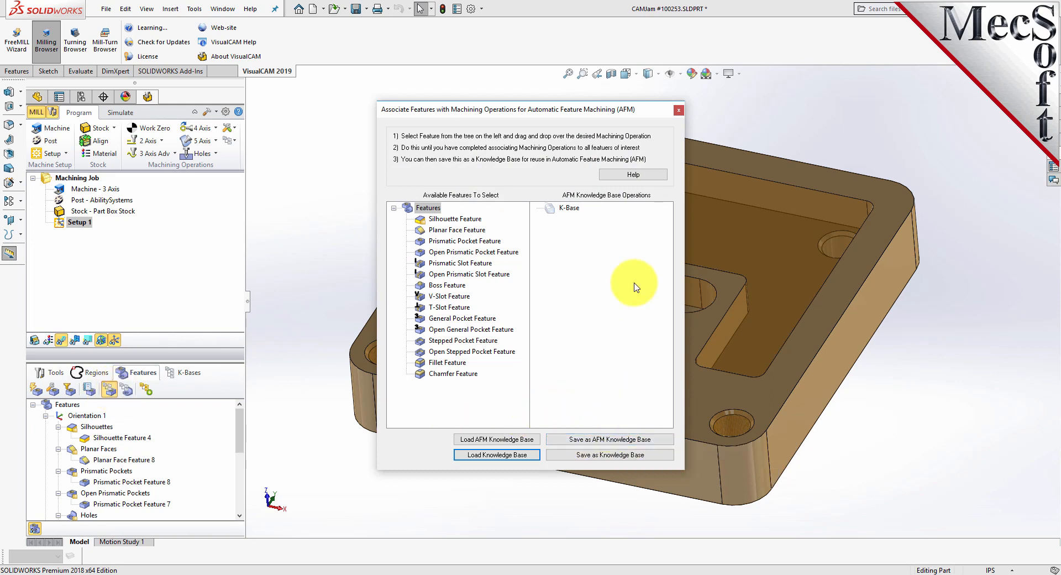
left_click(635, 175)
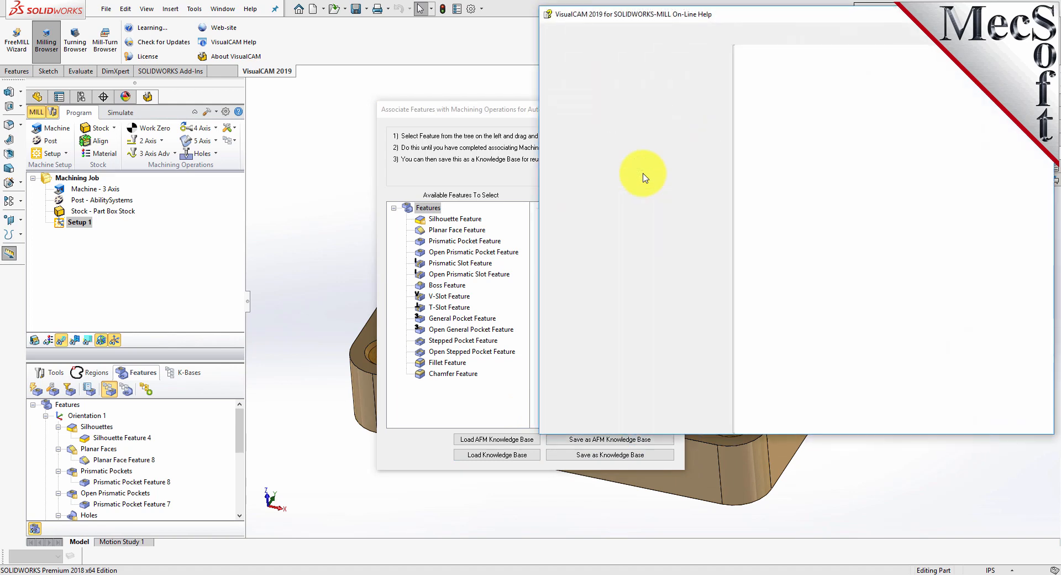
left_click(999, 89)
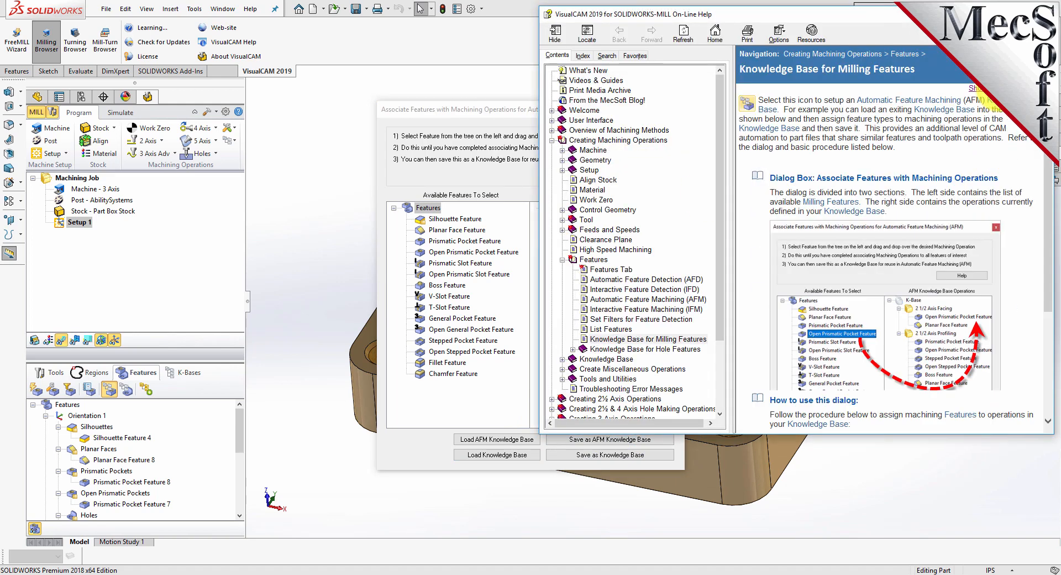
mouse_move(1048, 148)
left_mouse_down()
mouse_move(1037, 365)
mouse_move(1043, 236)
mouse_move(1030, 138)
left_mouse_up()
left_click(1042, 13)
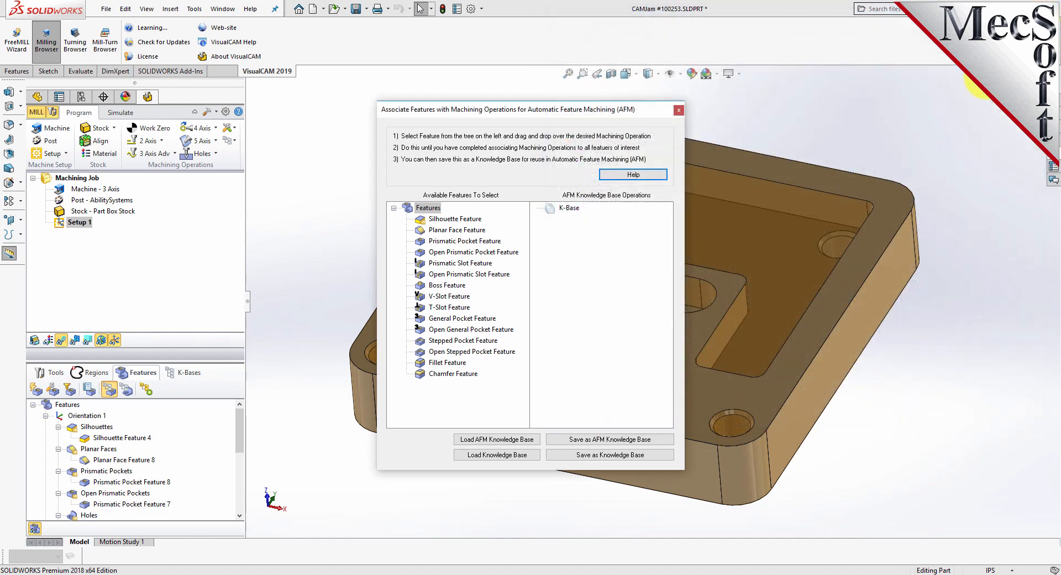
Load an AFM knowledge base and examine the available feature types and those assigned to its operations
mouse_move(577, 361)
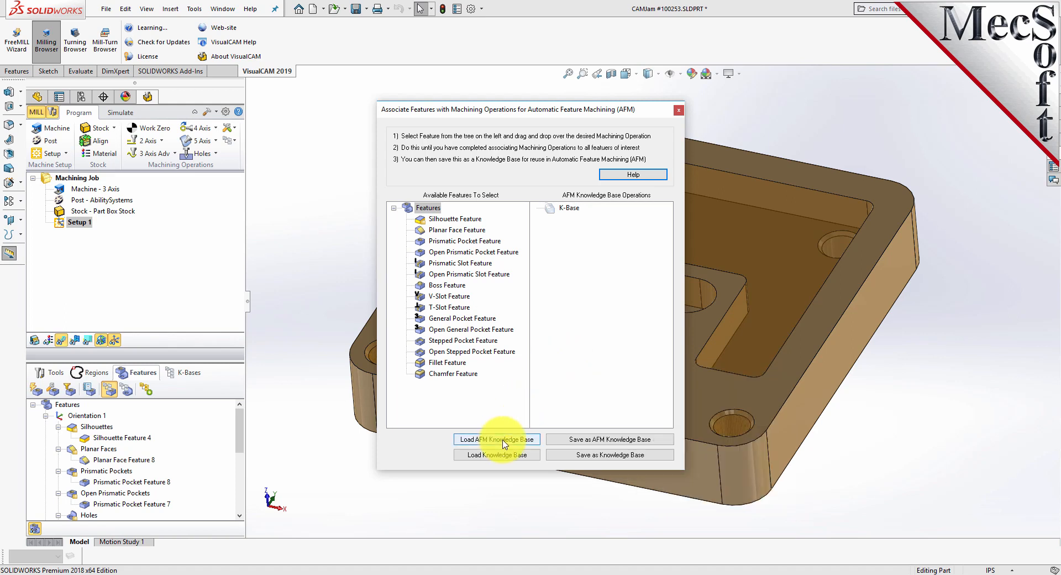
mouse_move(504, 444)
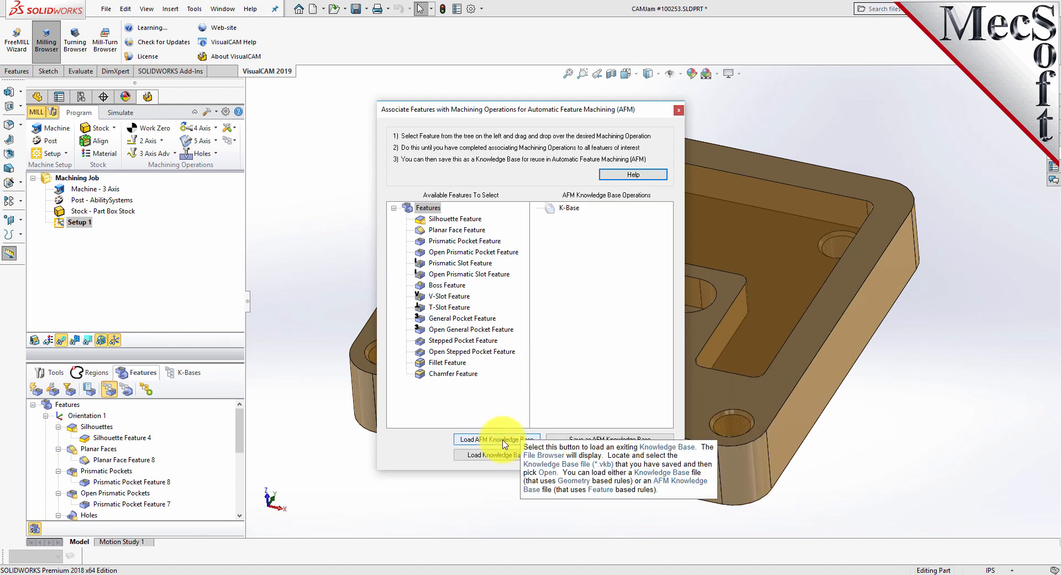
left_click(504, 444)
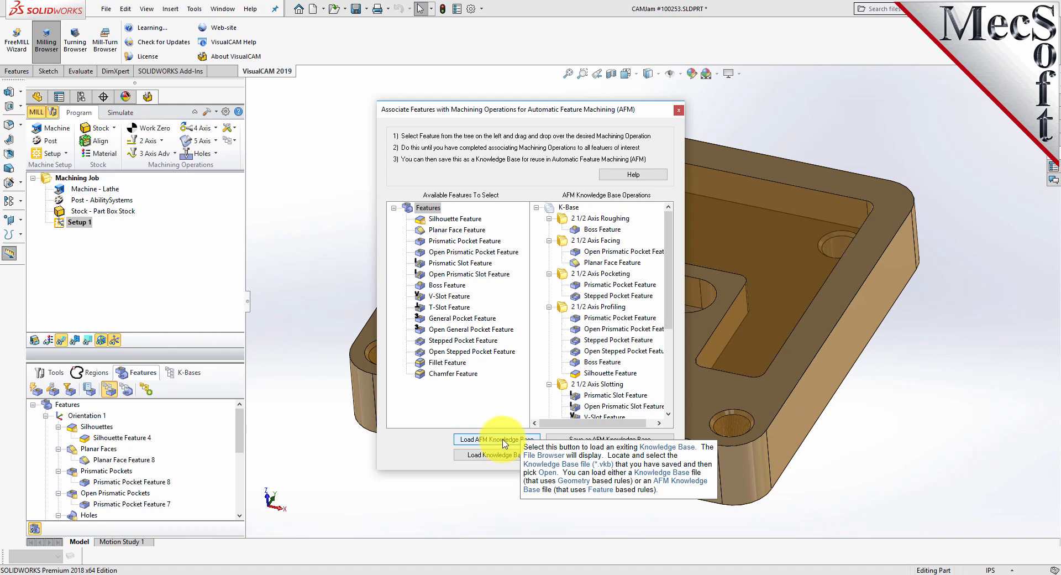
mouse_move(669, 259)
left_mouse_down()
mouse_move(668, 335)
mouse_move(672, 252)
left_mouse_up()
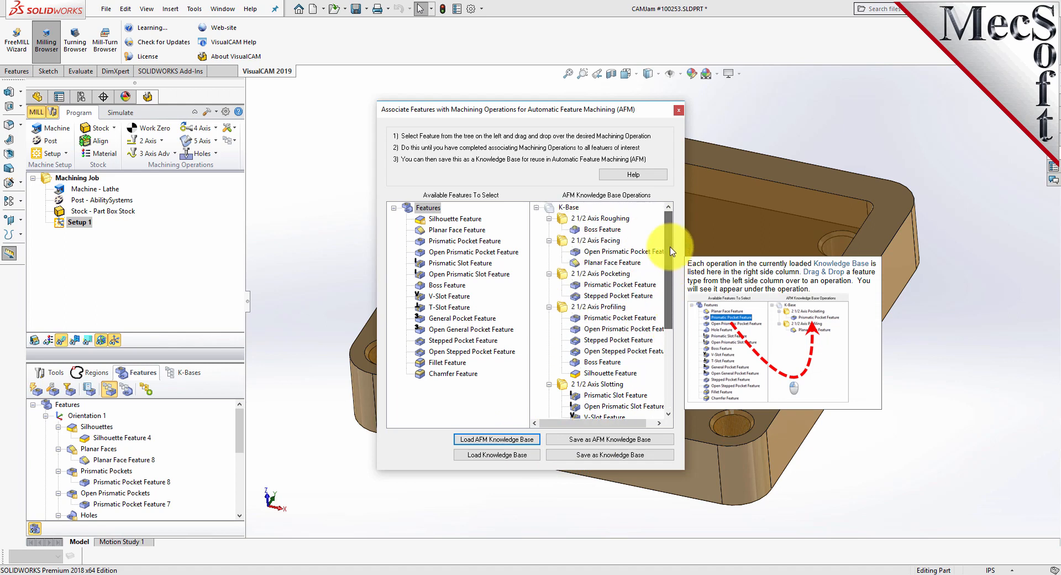
mouse_move(486, 401)
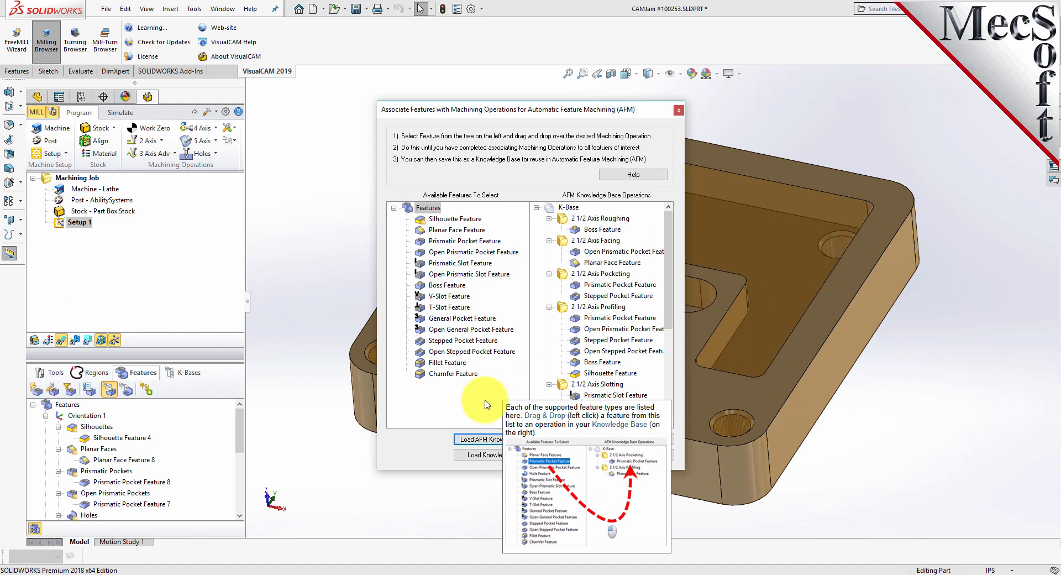
mouse_move(561, 275)
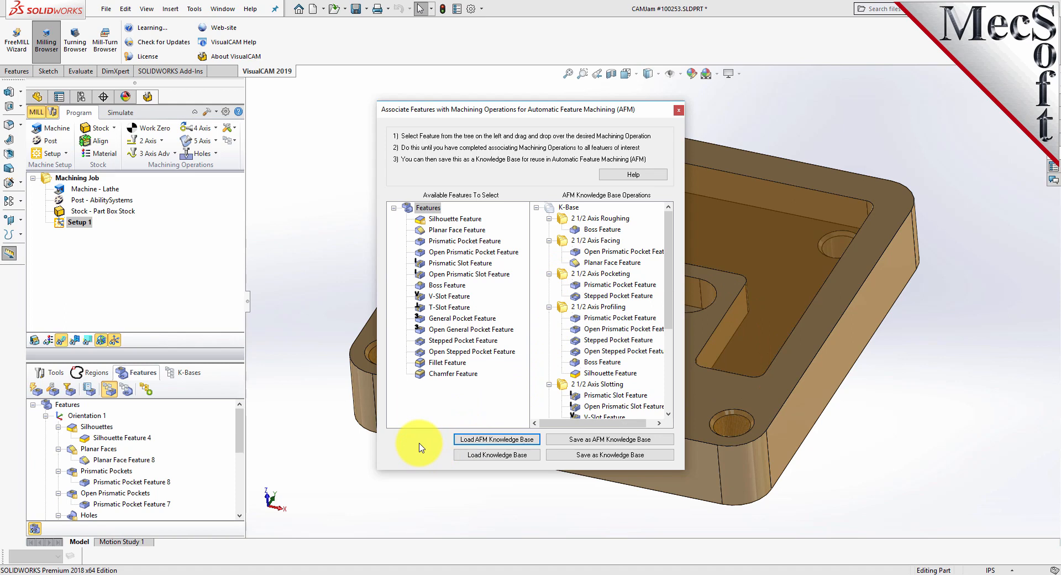
mouse_move(410, 247)
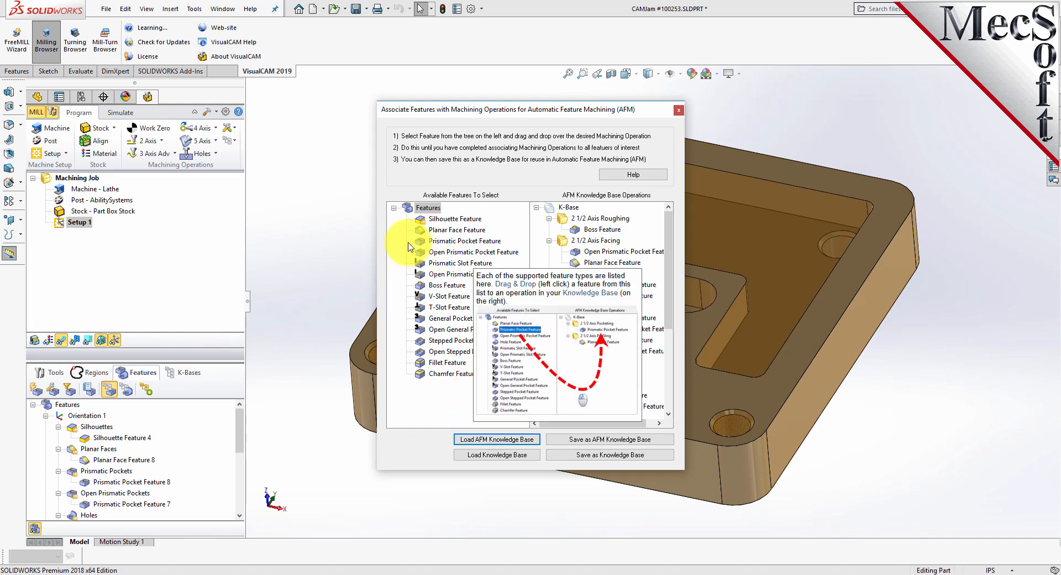
Associate Planar Face Feature with the 2 1/2 Axis Facing operation, and close the association dialog
left_click(437, 229)
left_click_drag(423, 247, 585, 250)
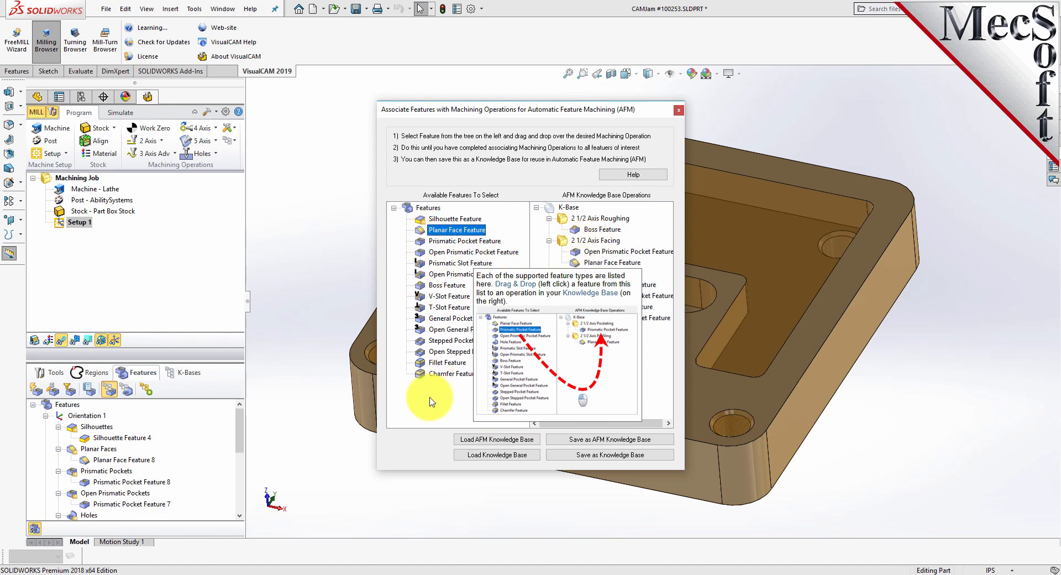
left_click(678, 110)
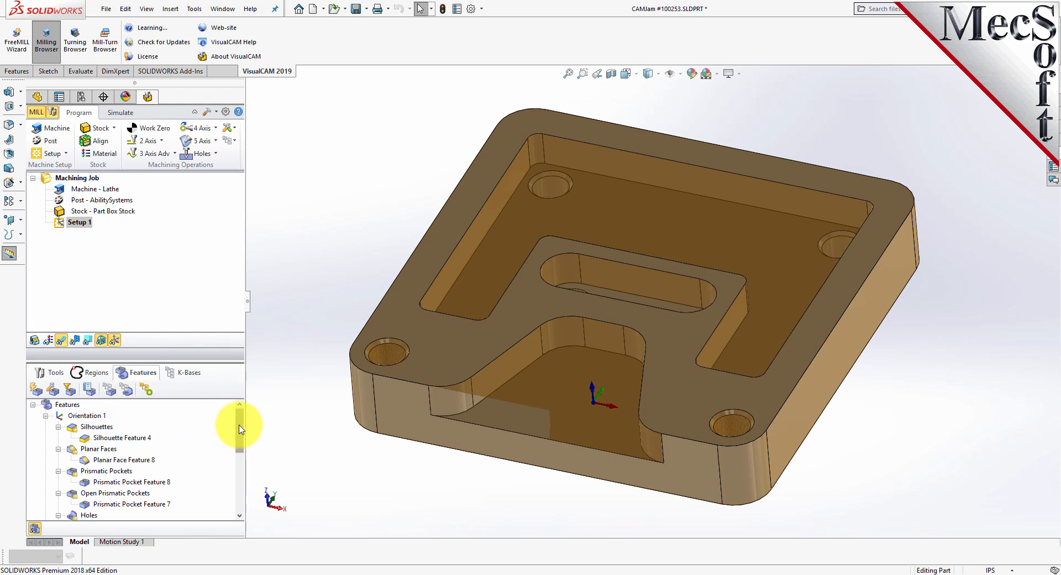
Open the hole operations dialog for Hole Feature 17 and add Center Drill, Standard Drill and Chamfering to its desired operations
left_click_drag(239, 426, 241, 472)
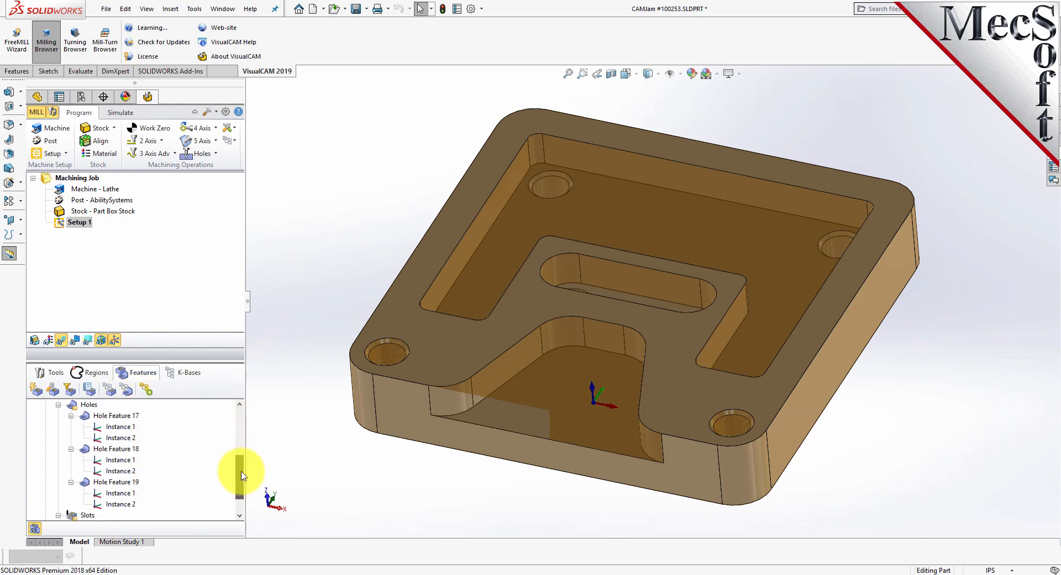
left_click(87, 415)
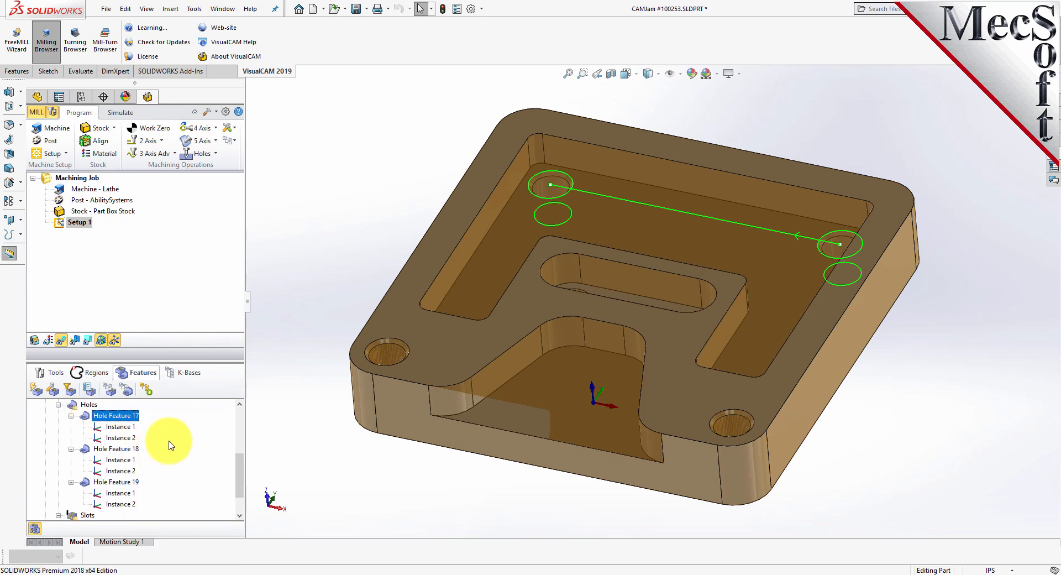
left_click(127, 393)
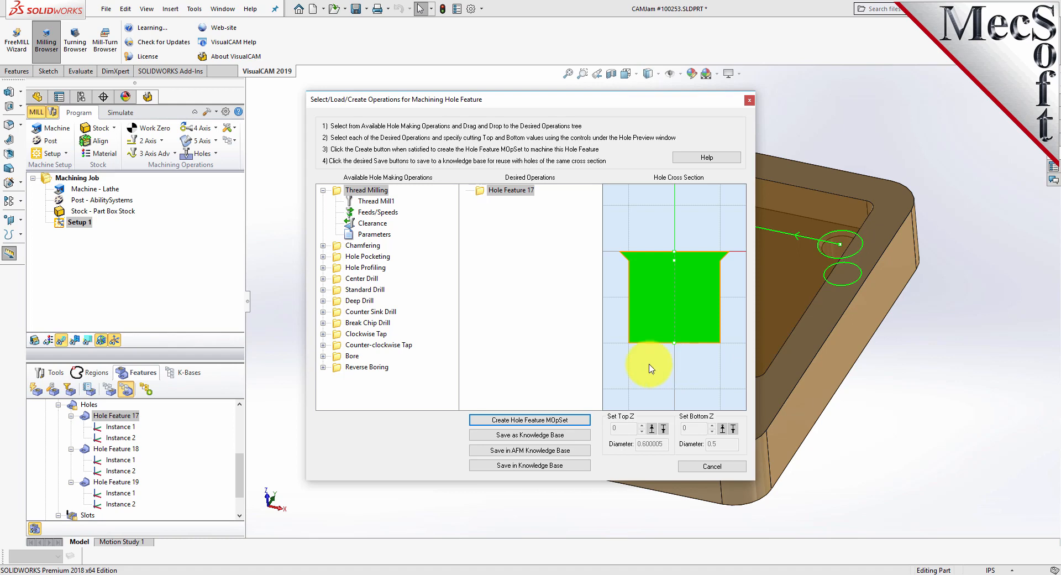
mouse_move(374, 327)
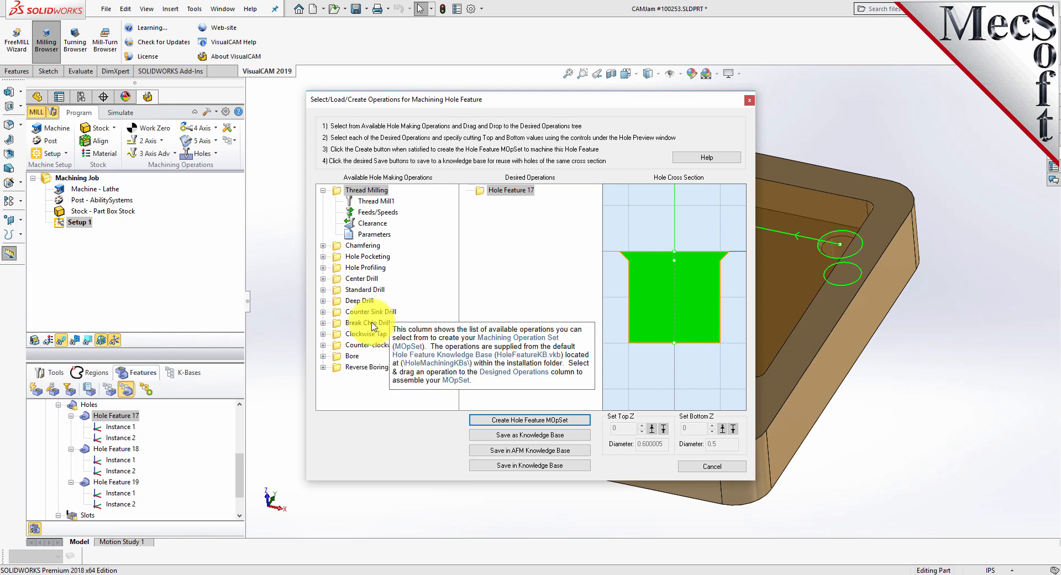
left_click(338, 280)
left_click_drag(338, 282, 489, 218)
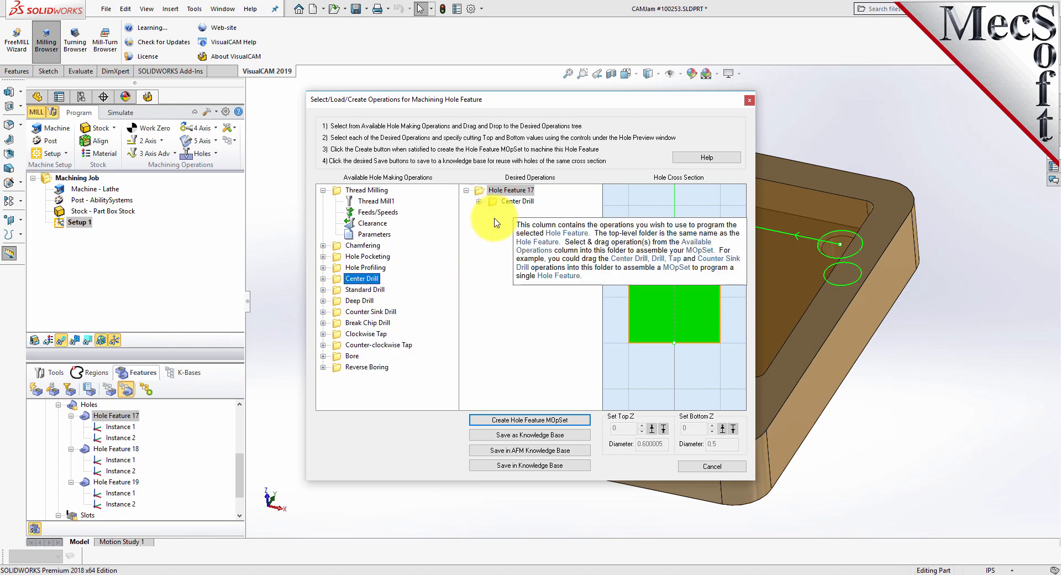
left_click_drag(359, 289, 504, 232)
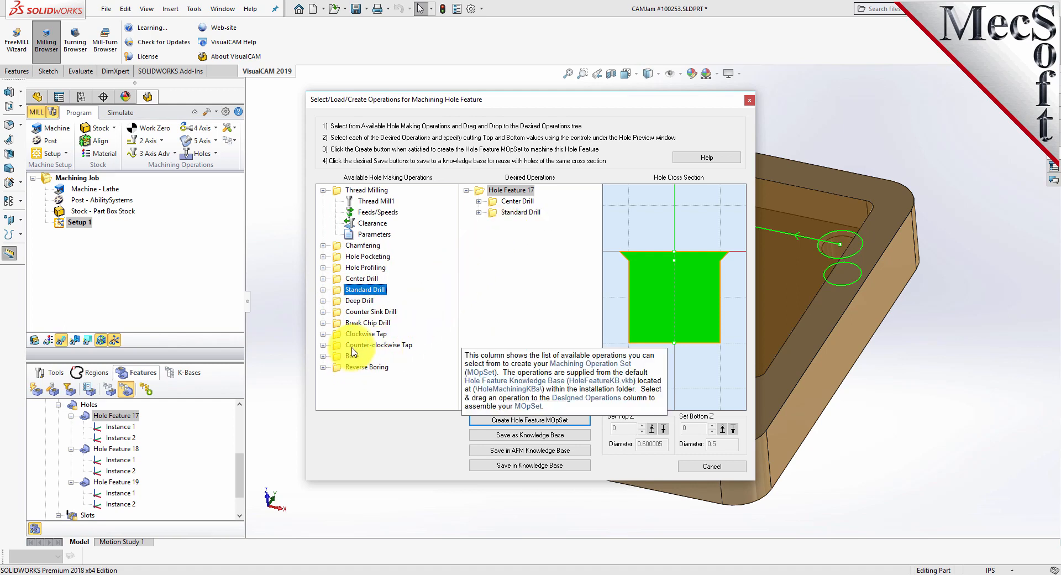
left_click_drag(337, 246, 495, 238)
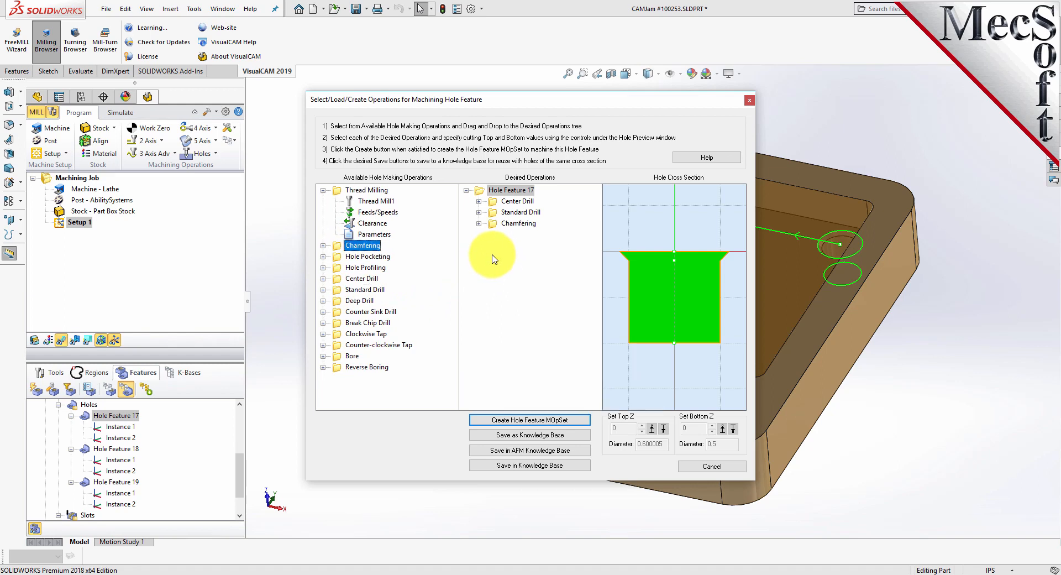
Set the bottom Z to -0.05 for both the Center Drill and Chamfering operations of Hole Feature 17
left_click(516, 202)
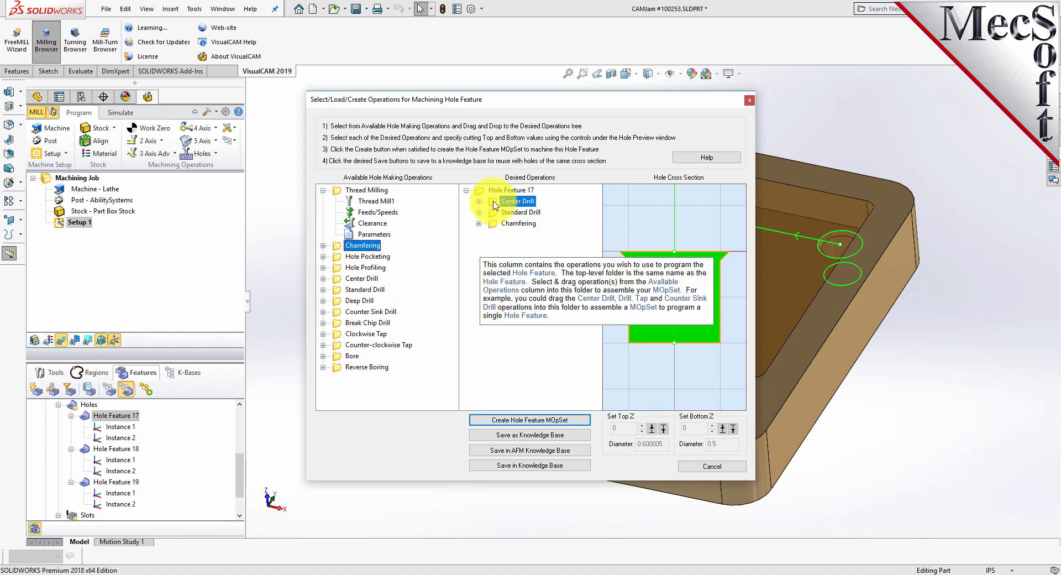
left_click(722, 428)
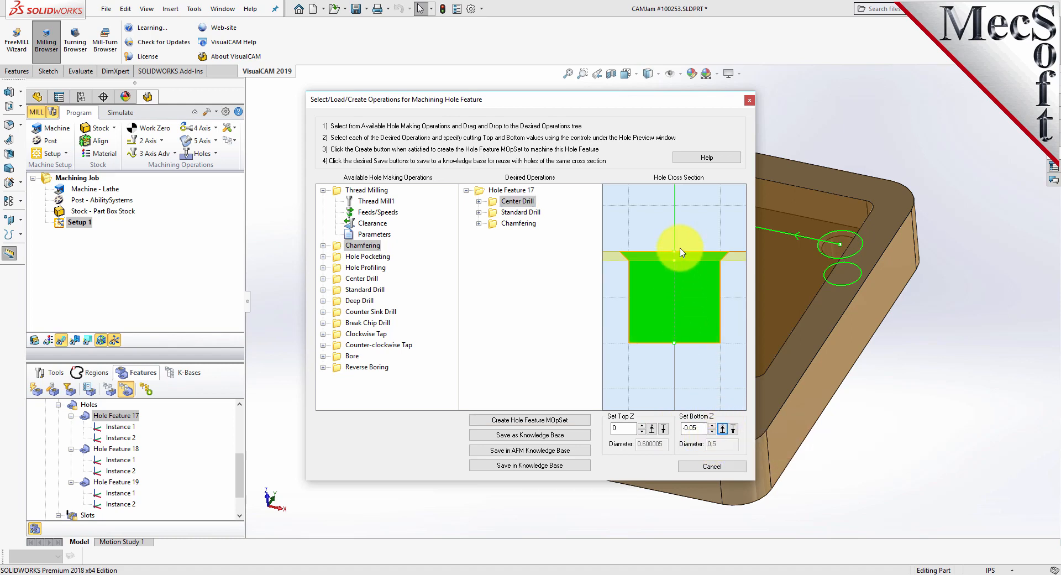
left_click(493, 213)
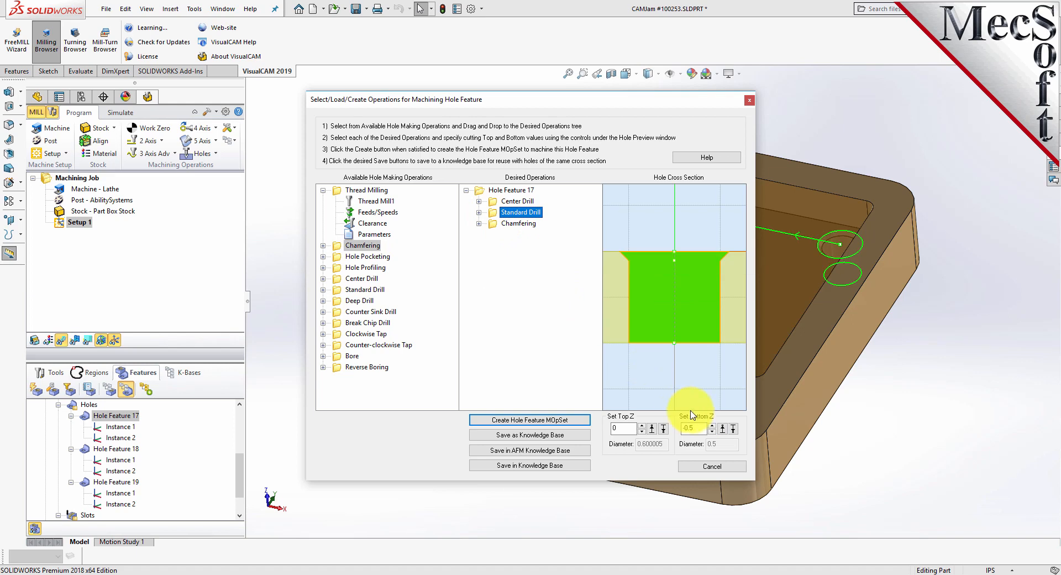
left_click(518, 223)
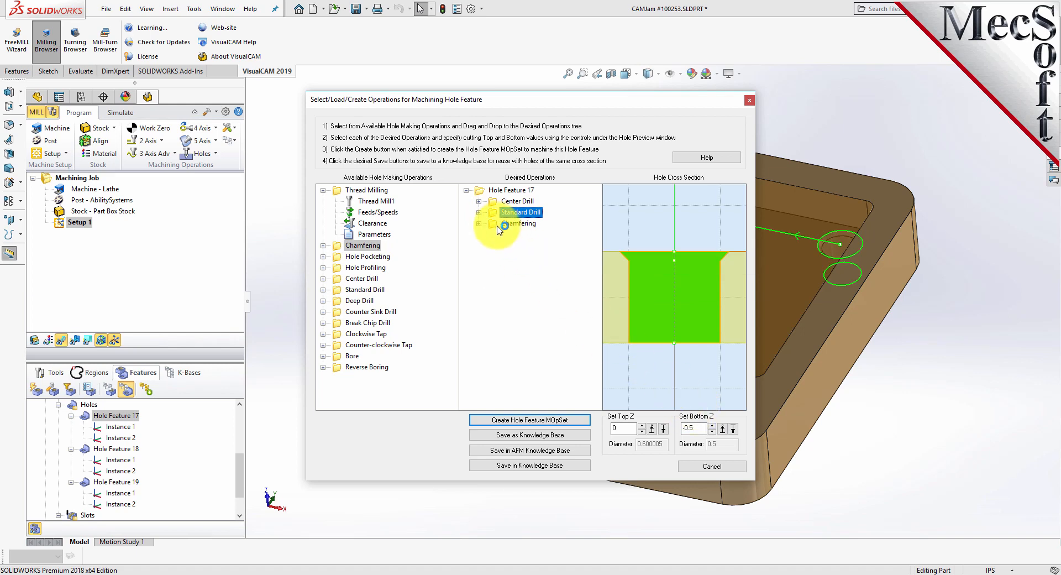
left_click(723, 428)
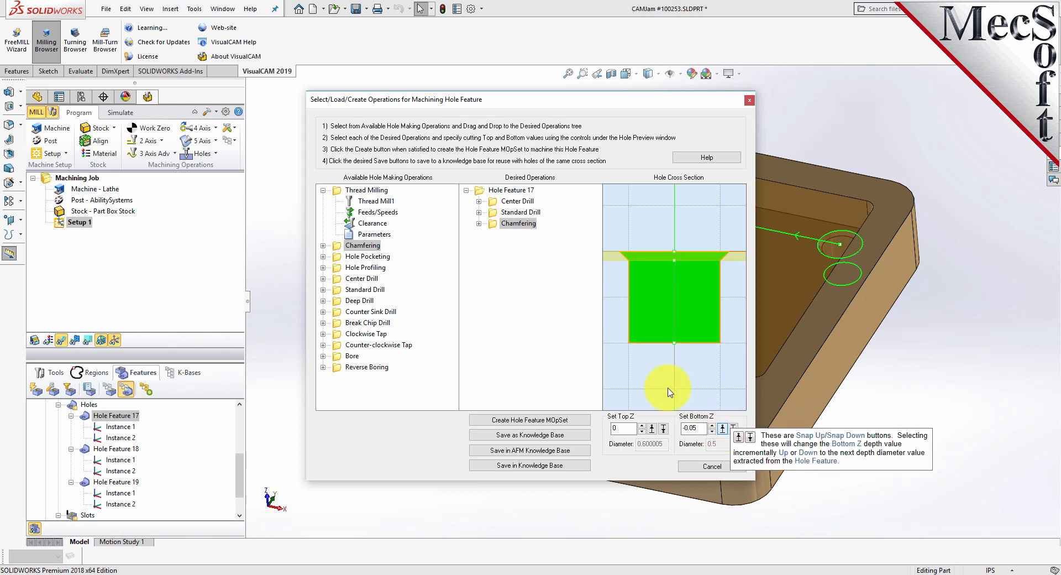
Review the Standard Drill and Chamfering operations on the hole cross section, and cancel the hole operations dialog
mouse_move(528, 326)
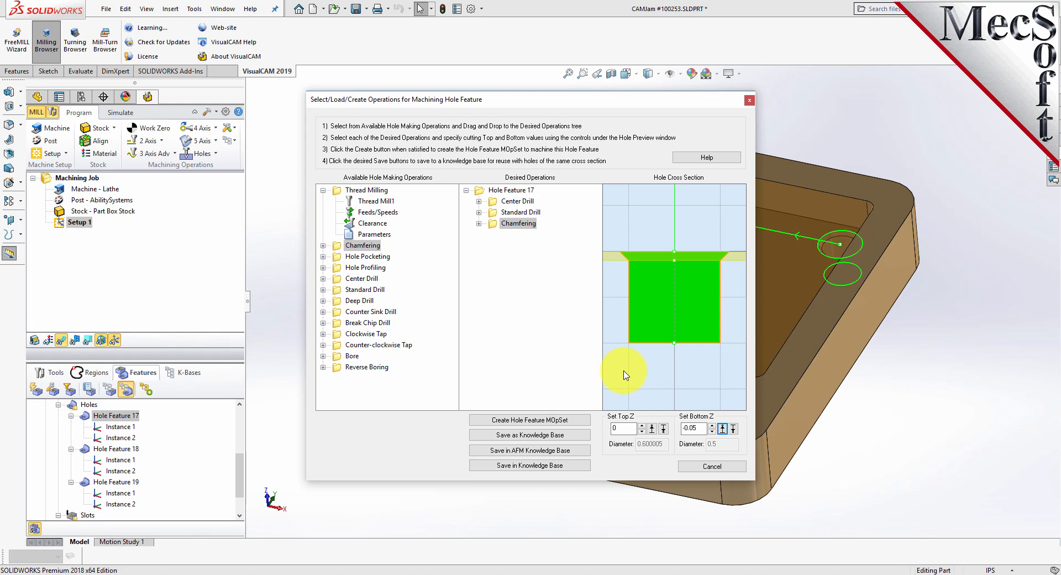
left_click(493, 212)
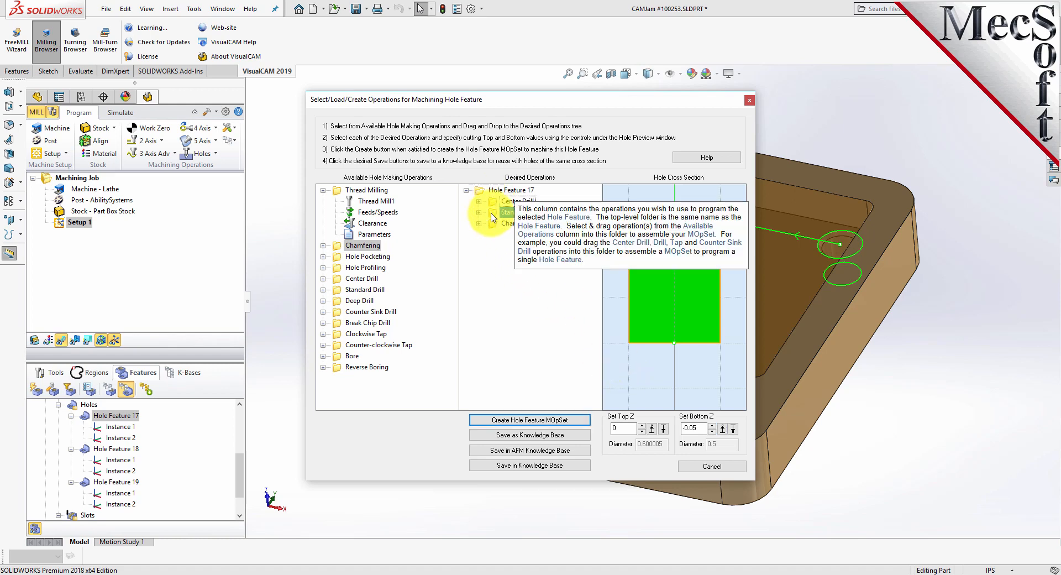
left_click(492, 224)
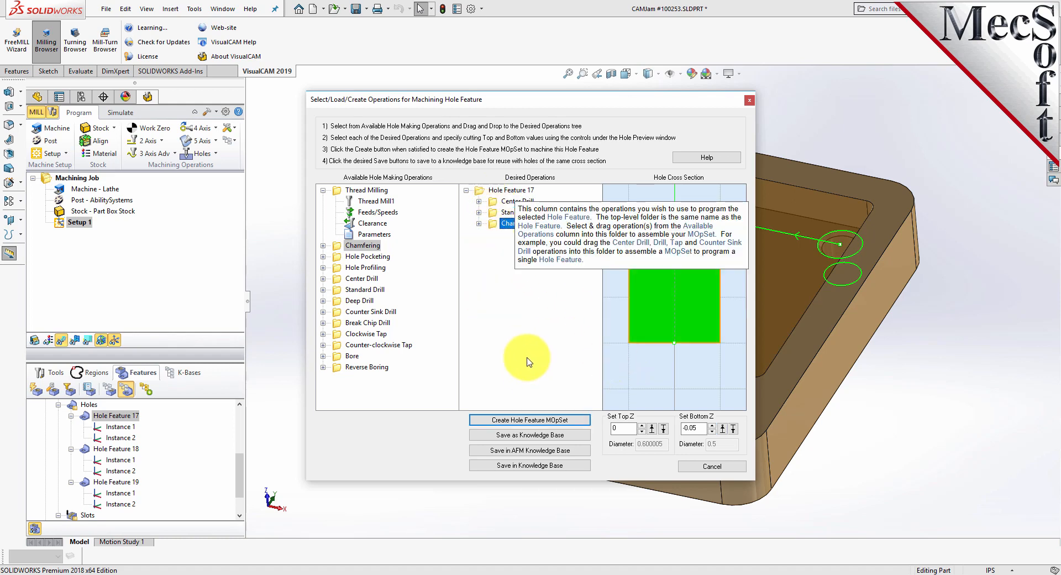
left_click(712, 468)
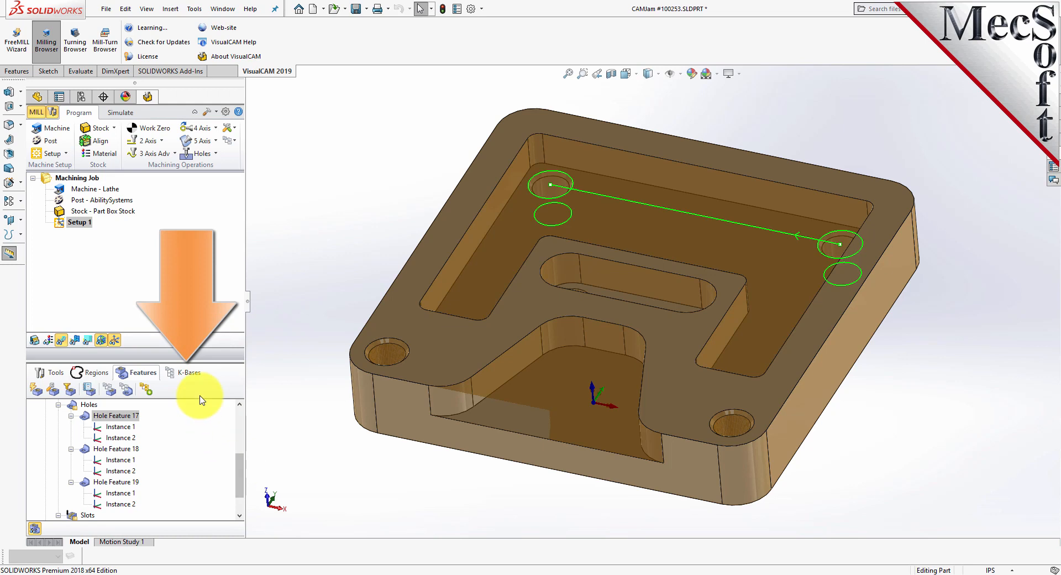
Load the knowledge base file DefaultAFM_INCH.vkb from the FeatureBasedMachiningKBs folder into the K-Bases browser
left_click(190, 374)
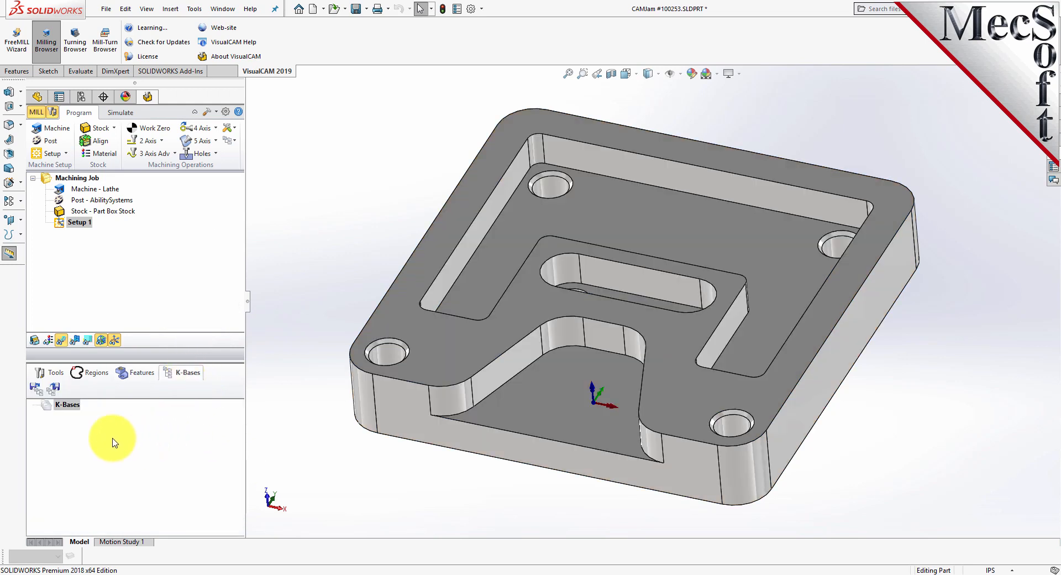
left_click(35, 388)
double_click(213, 111)
left_click(229, 80)
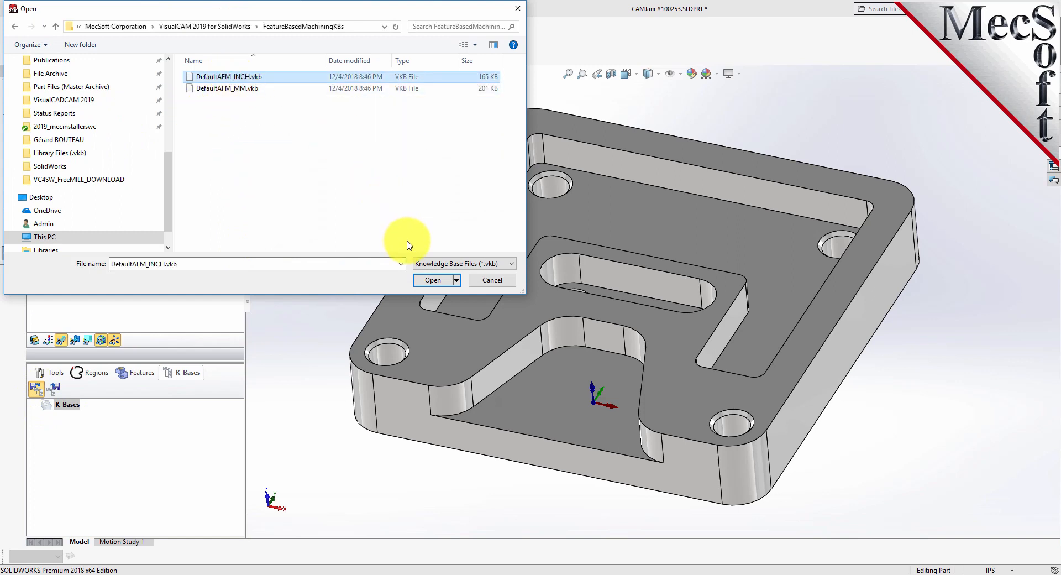
left_click(428, 280)
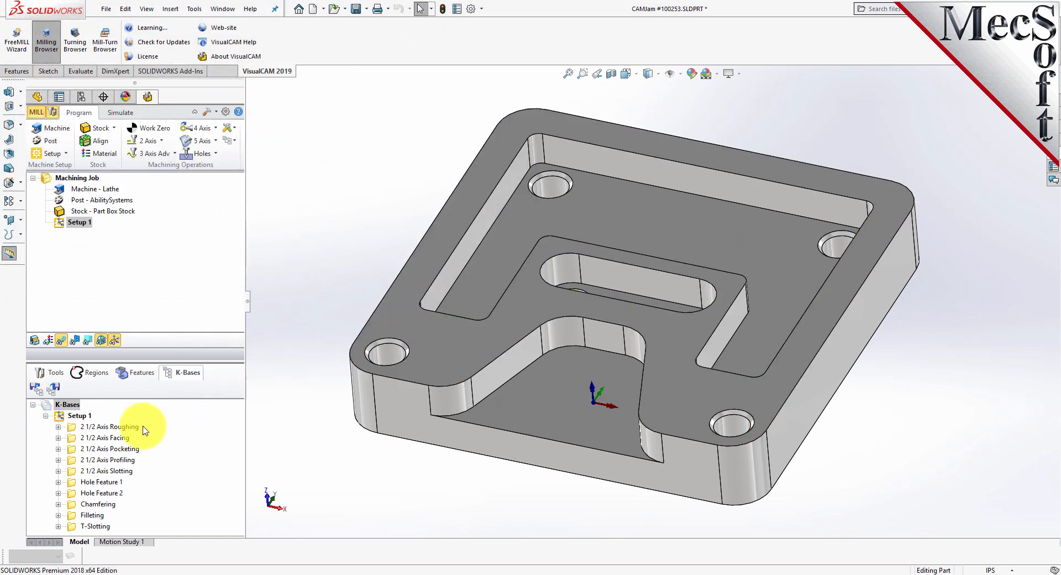
Examine the feature selection rules of the knowledge base's 2 1/2 Axis Roughing and 2 1/2 Axis Facing operations
left_click(58, 427)
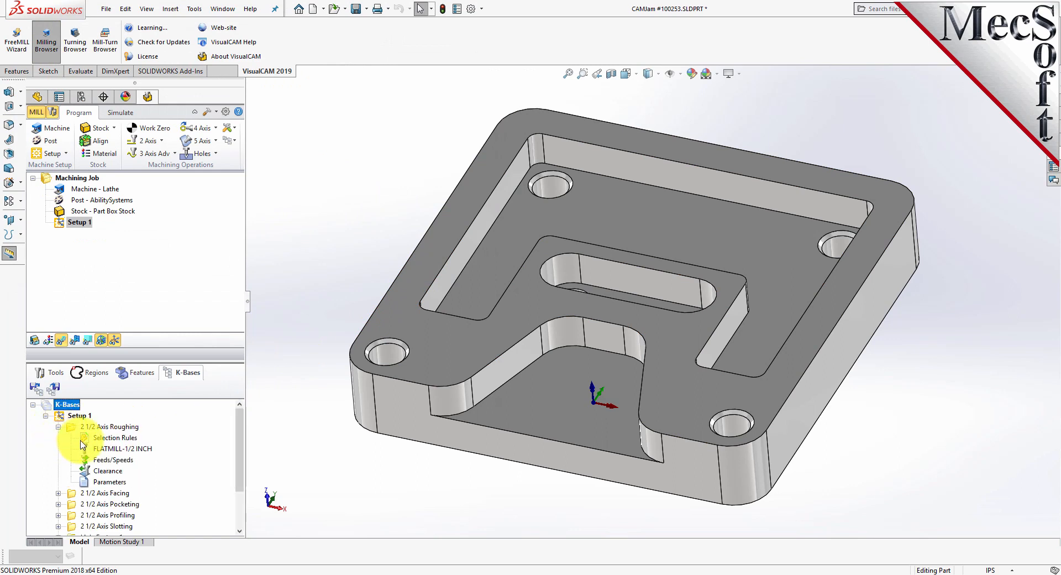
left_click(86, 440)
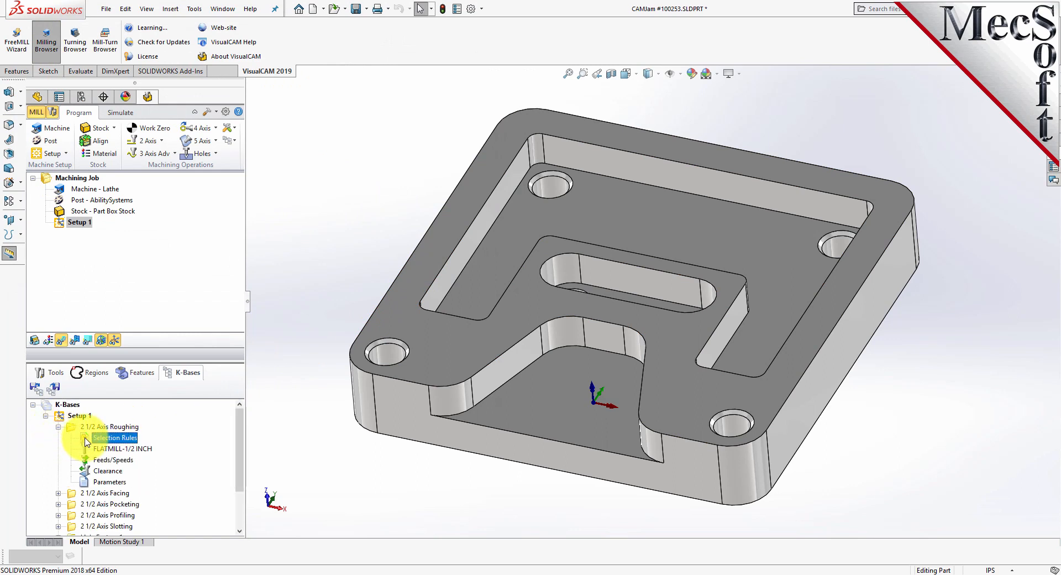
left_click(58, 493)
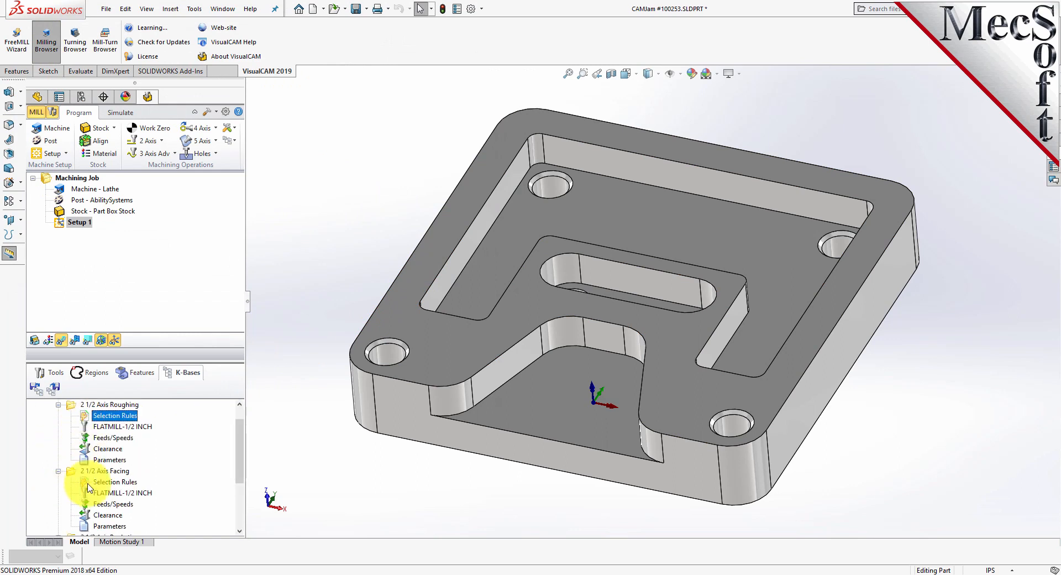
double_click(85, 418)
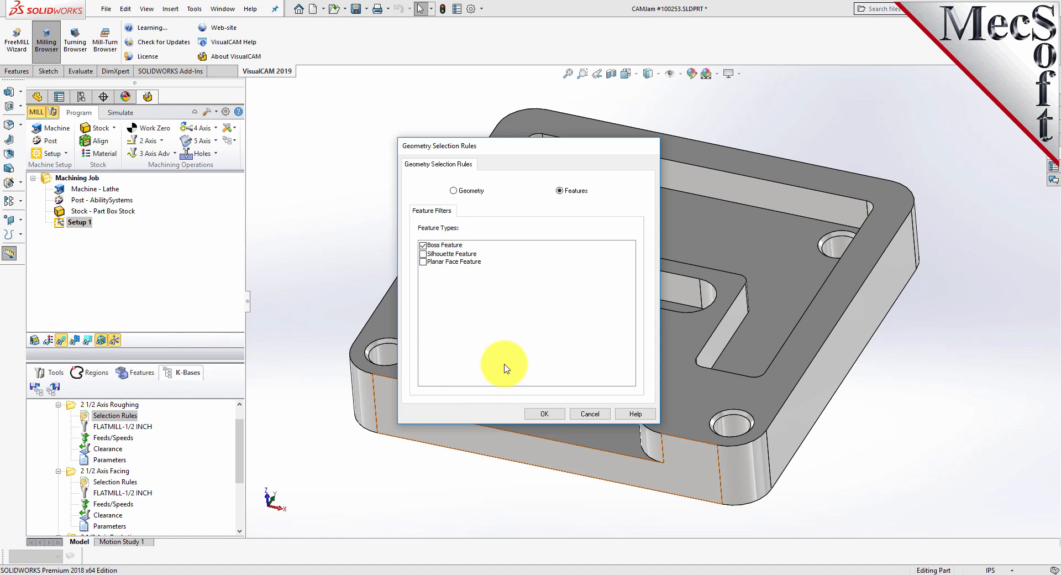
left_click(561, 191)
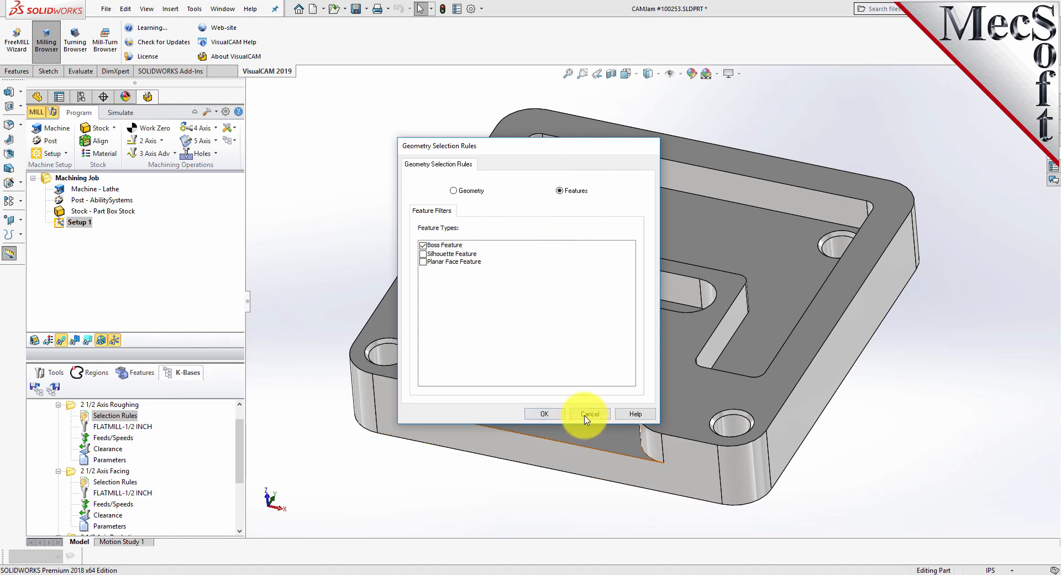
left_click(544, 415)
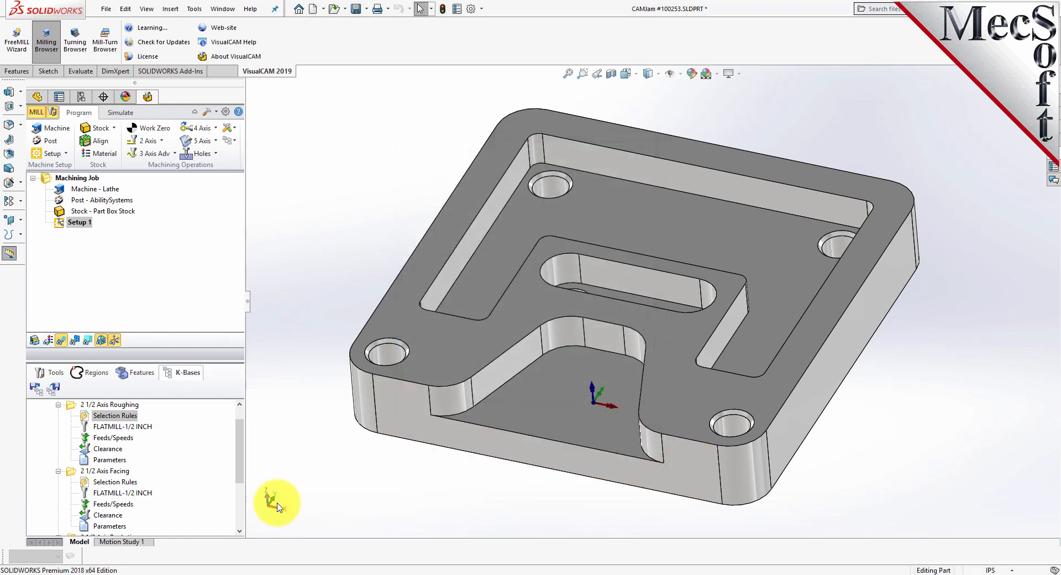
double_click(86, 485)
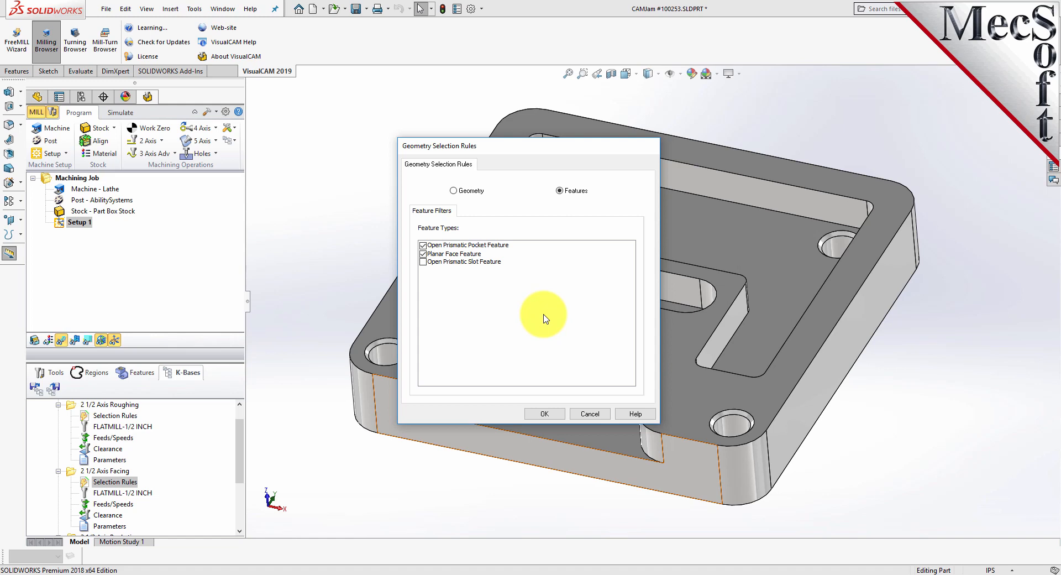
Examine the feature selection rules of the knowledge base's 2 1/2 Axis Pocketing operation
left_click(542, 414)
scroll(99, 464, "down", 3)
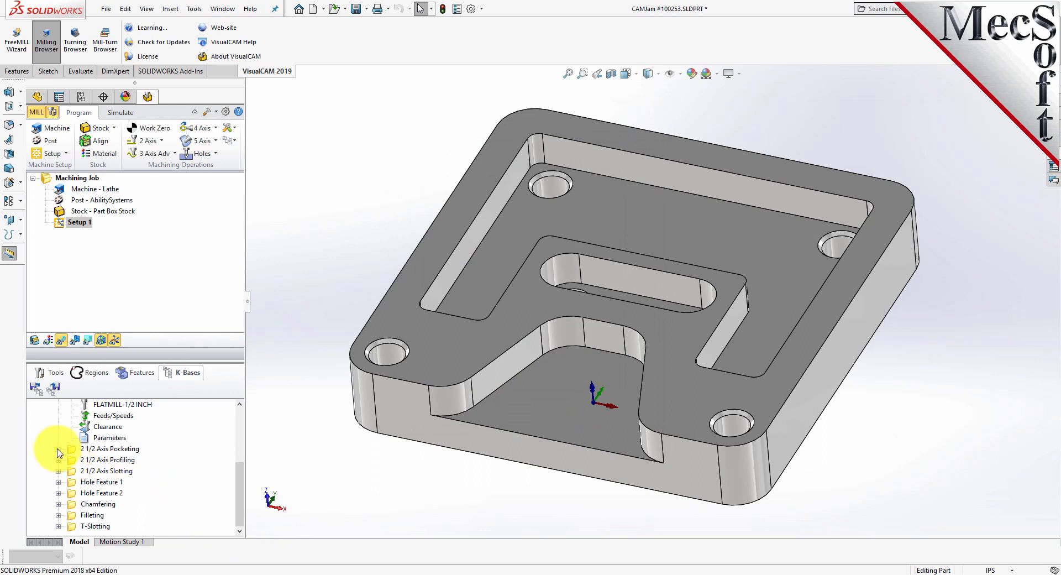
left_click(58, 449)
double_click(111, 460)
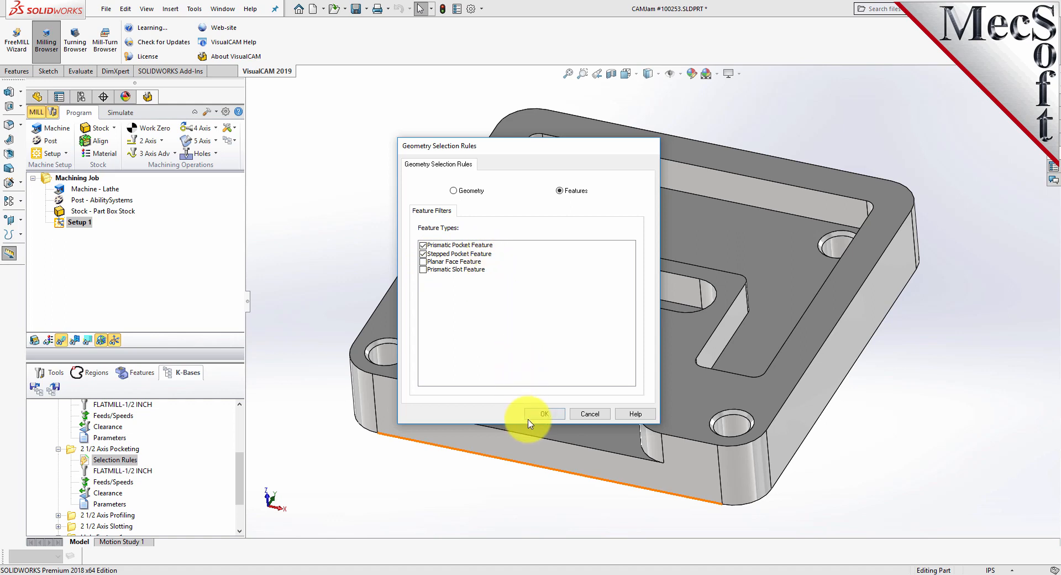
left_click(543, 413)
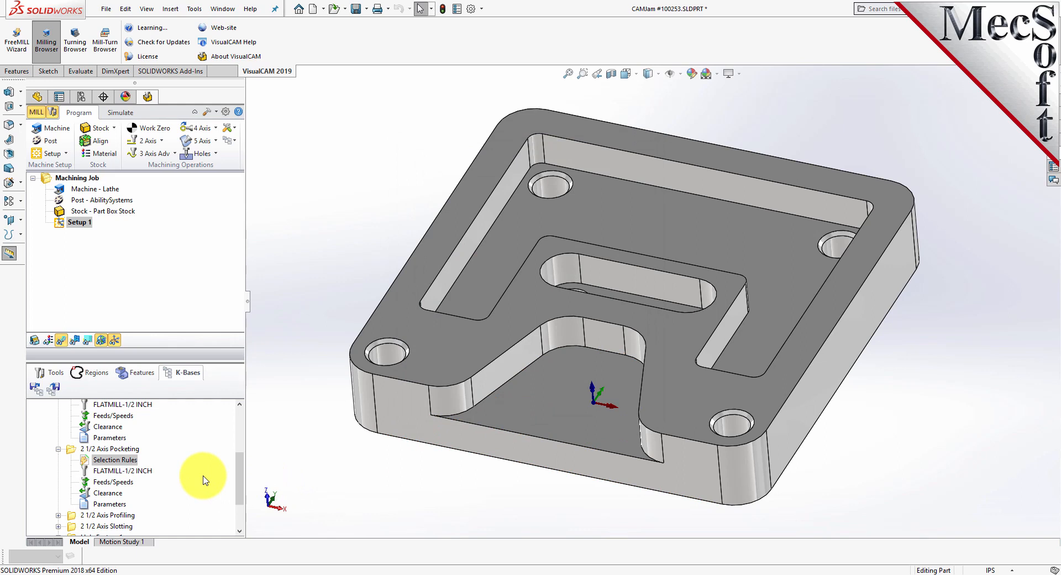
left_click(58, 449)
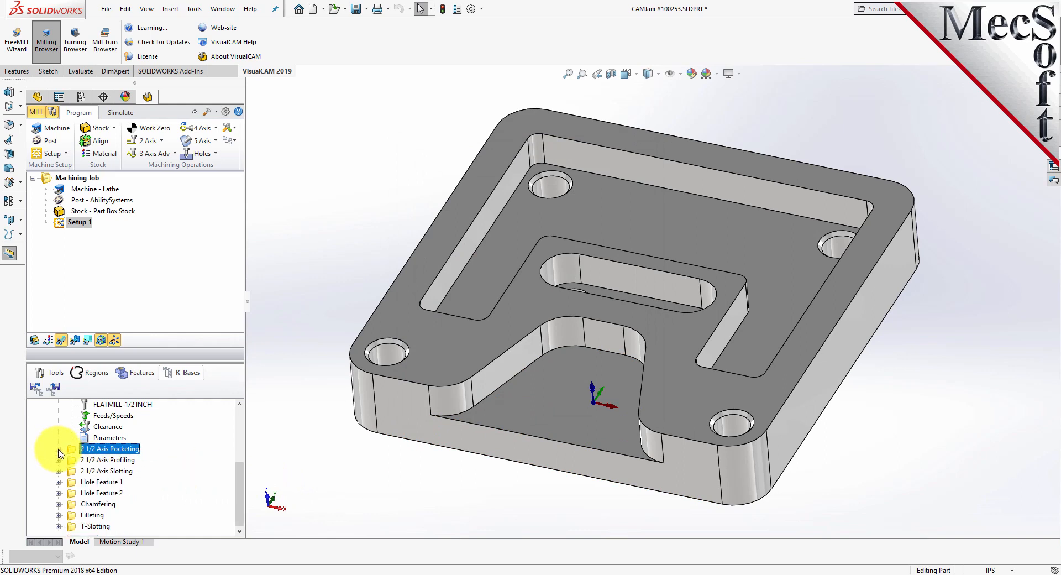
Review the tool, feeds and speeds, and parameters entries under 2 1/2 Axis Facing in the knowledge base, and the list of loaded tools
scroll(60, 452, "up", 1)
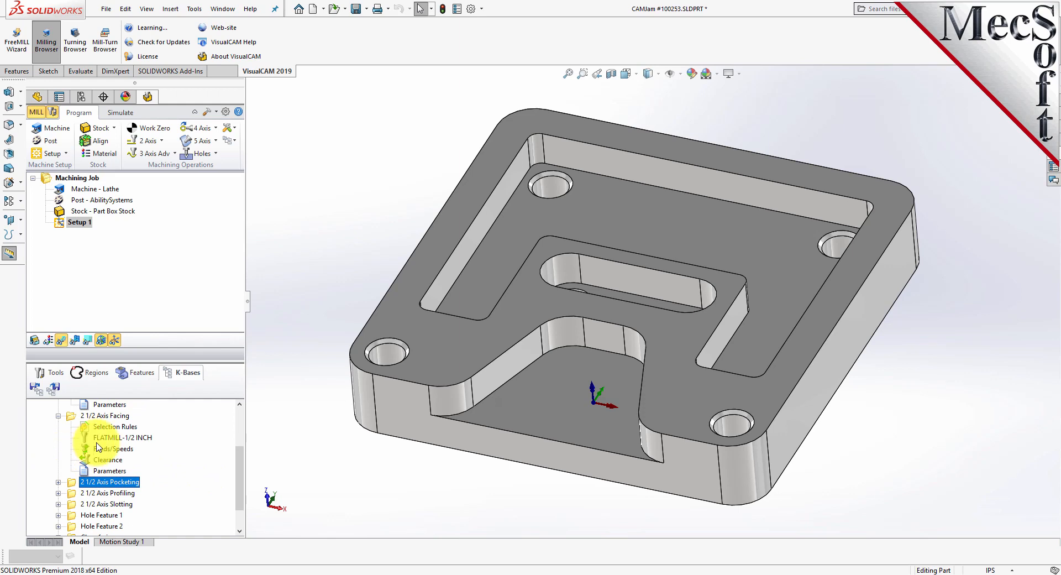
left_click(113, 438)
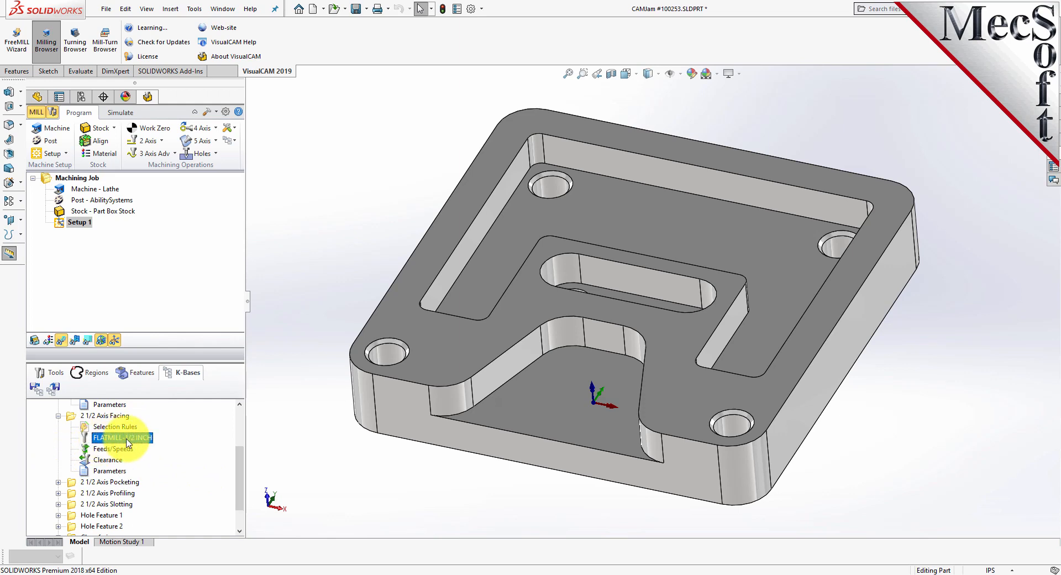
left_click(114, 449)
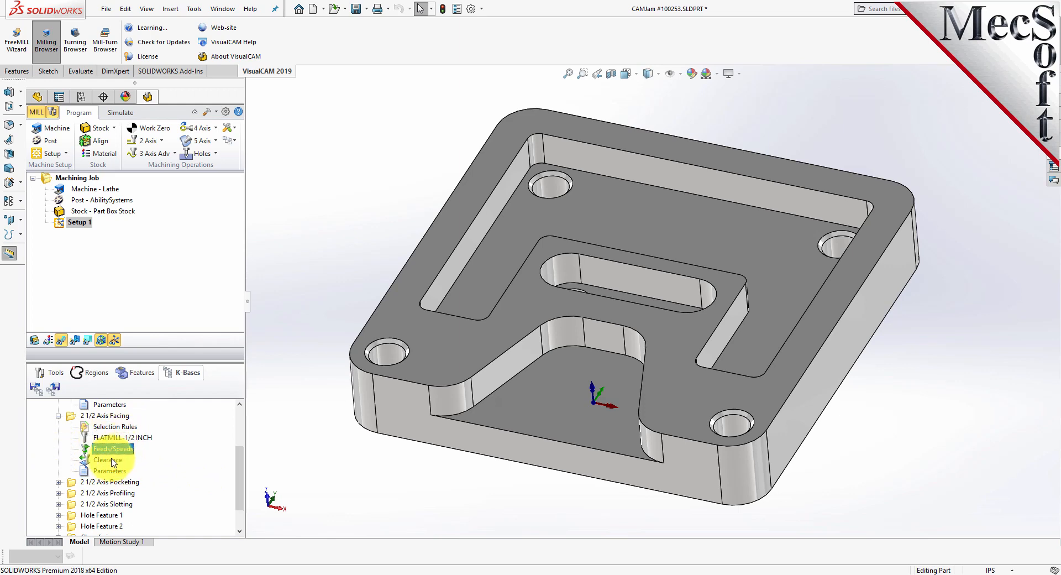
left_click(109, 471)
scroll(169, 459, "up", 1)
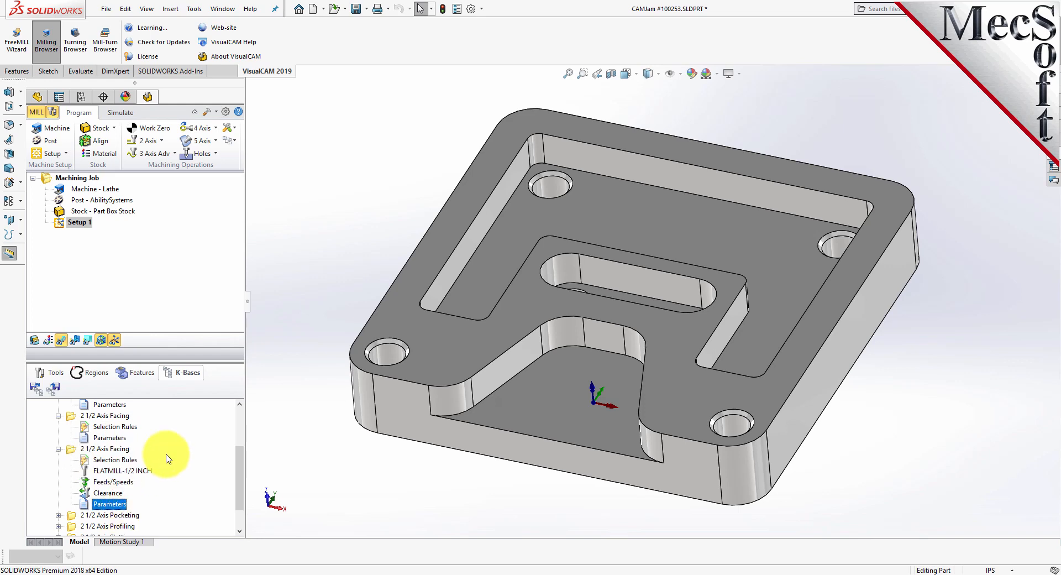
scroll(168, 458, "up", 5)
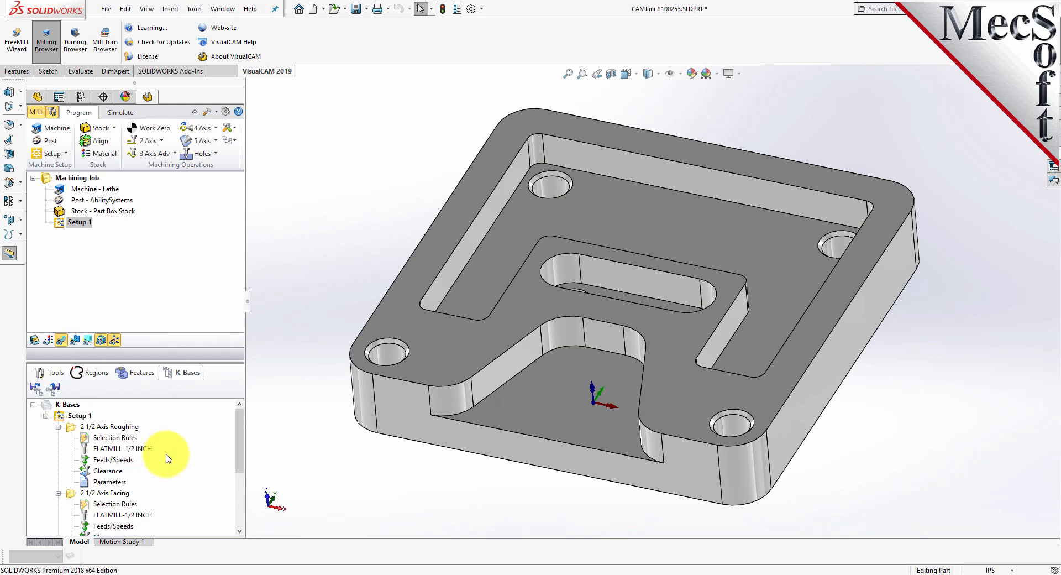
left_click(58, 494)
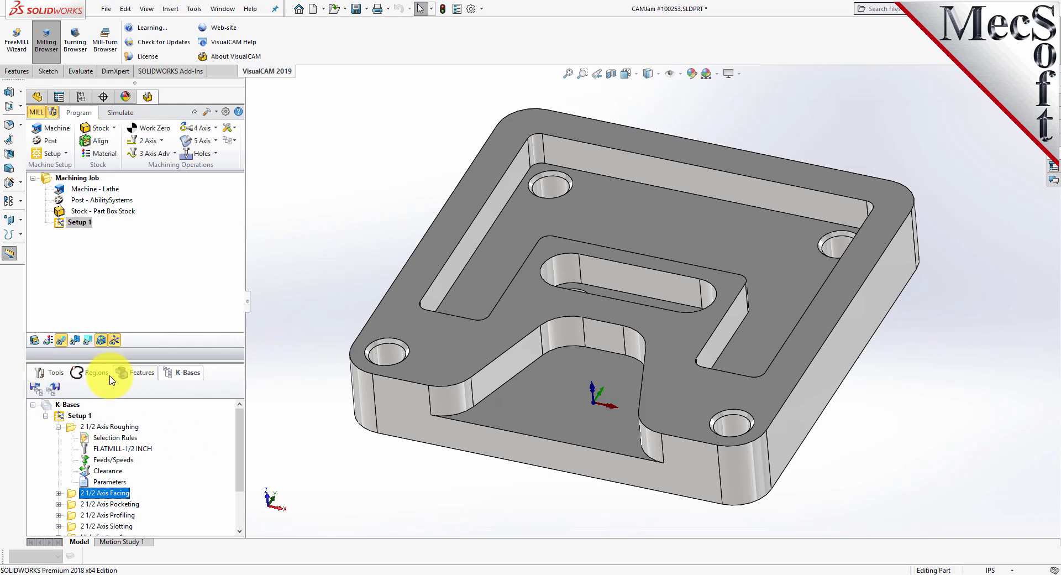
left_click(49, 372)
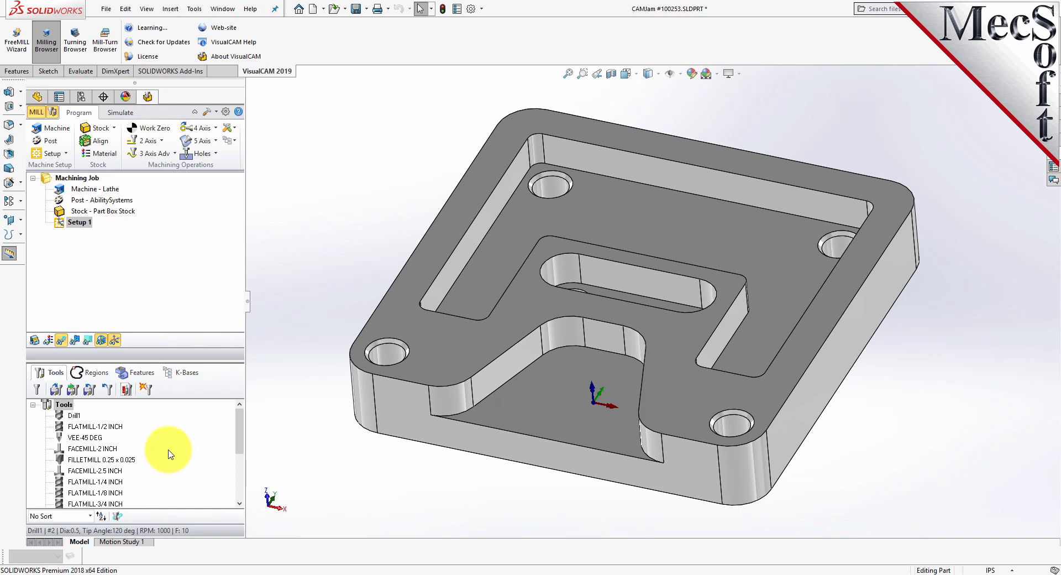
Create machining operations automatically for all detected features from the knowledge base
left_click(141, 372)
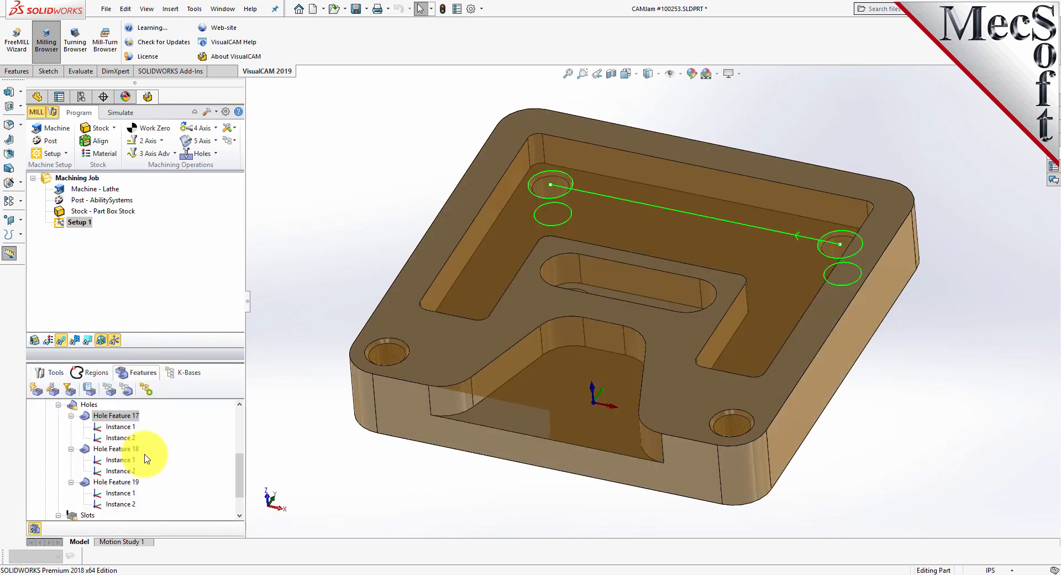
scroll(160, 459, "up", 4)
mouse_move(241, 430)
left_mouse_down()
mouse_move(239, 499)
mouse_move(241, 412)
left_mouse_up()
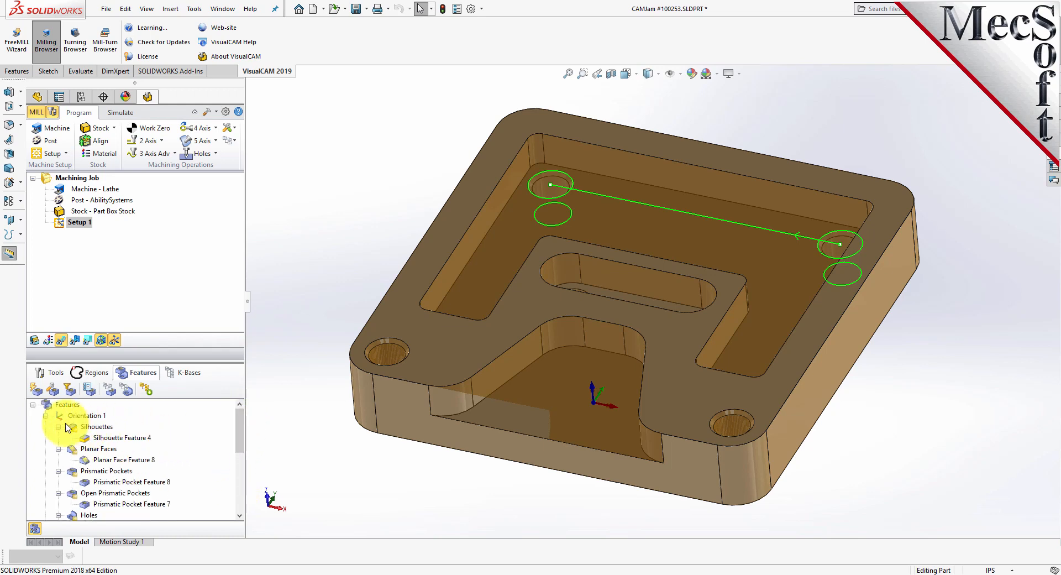
left_click(49, 407)
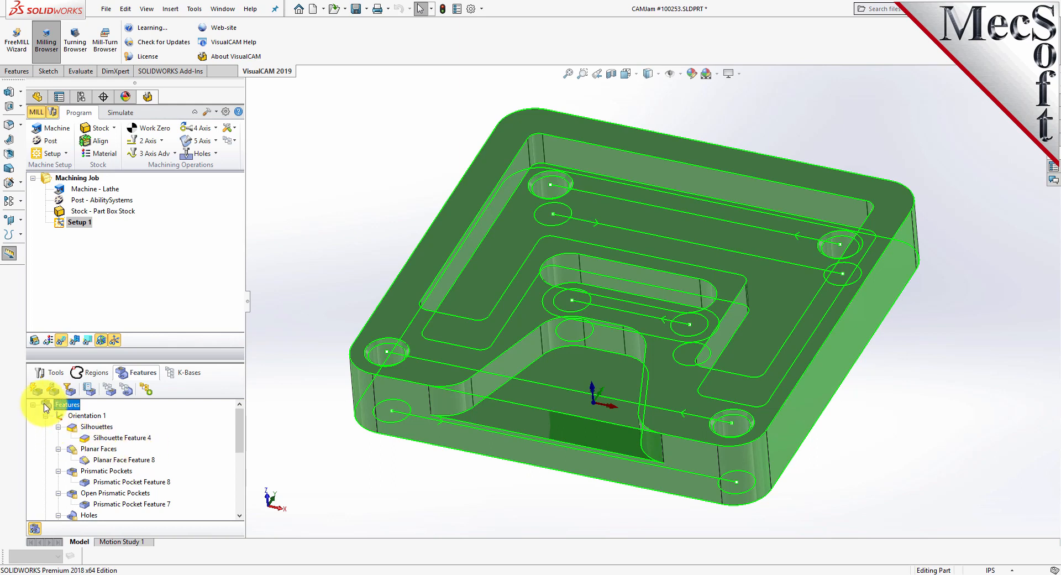
left_click(146, 390)
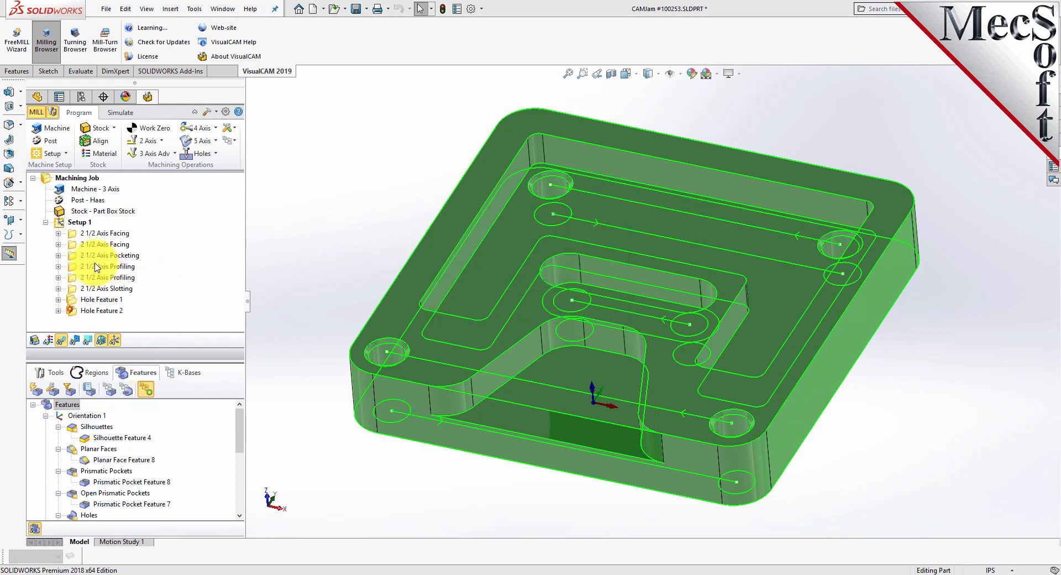
Open the 2 1/2 Axis Pocketing operation in Setup 1 and review its tool and cut parameters
double_click(72, 256)
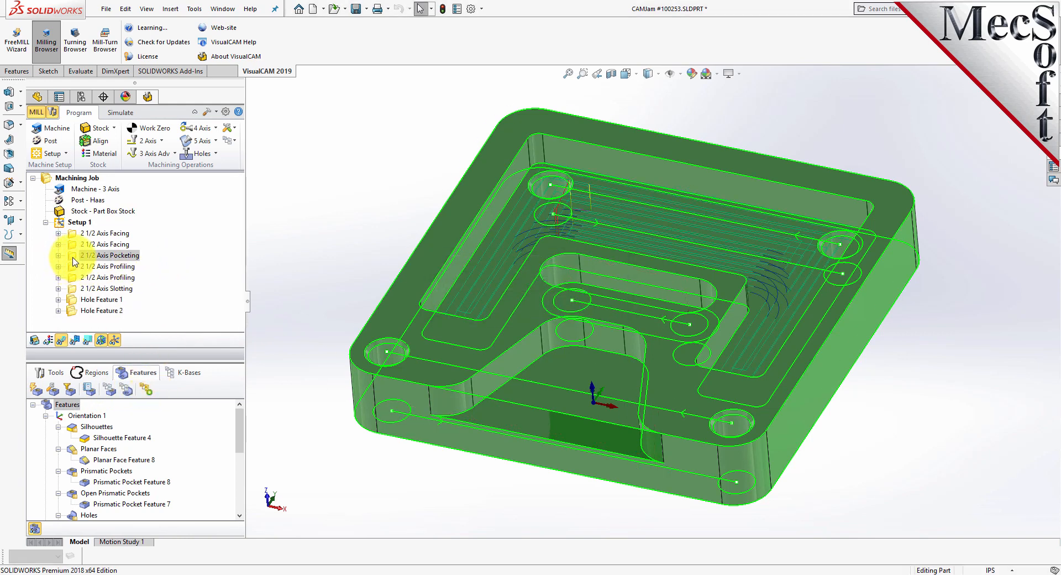
left_click(128, 144)
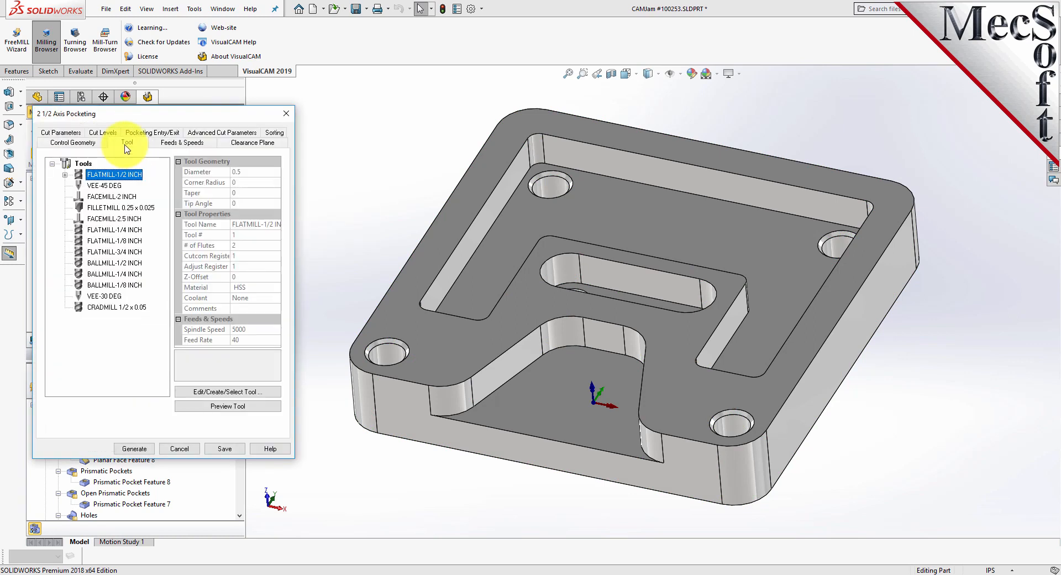
left_click(61, 133)
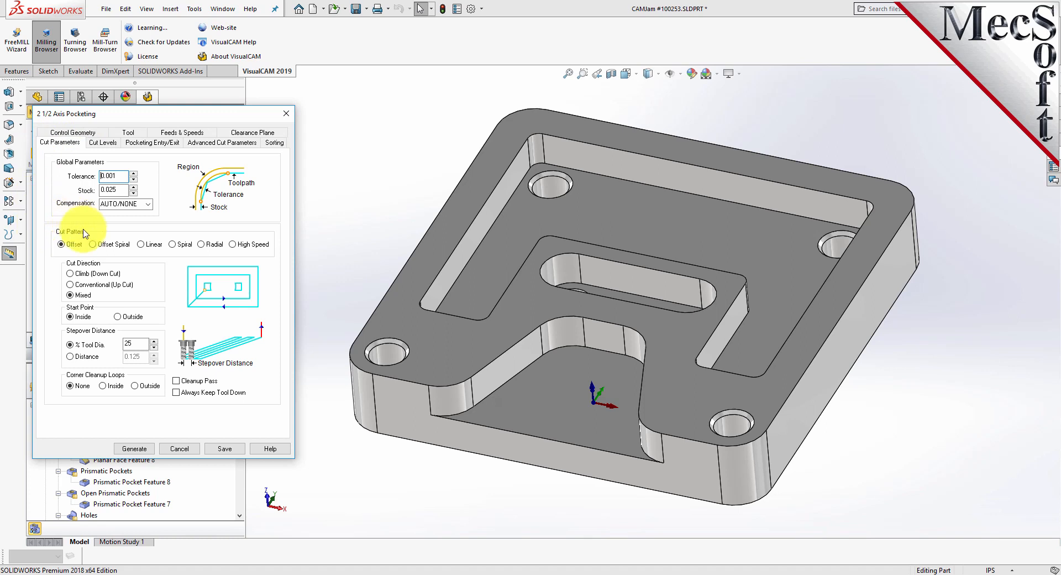
Try the Offset Spiral, High Speed and Linear cut patterns for the pocketing operation, and return to Offset
left_click(92, 245)
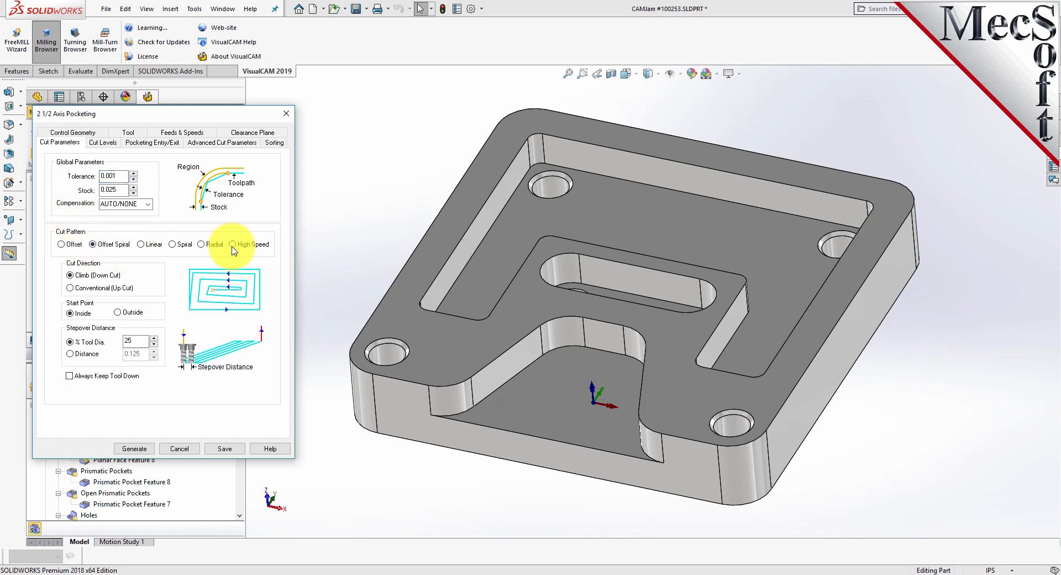
left_click(233, 244)
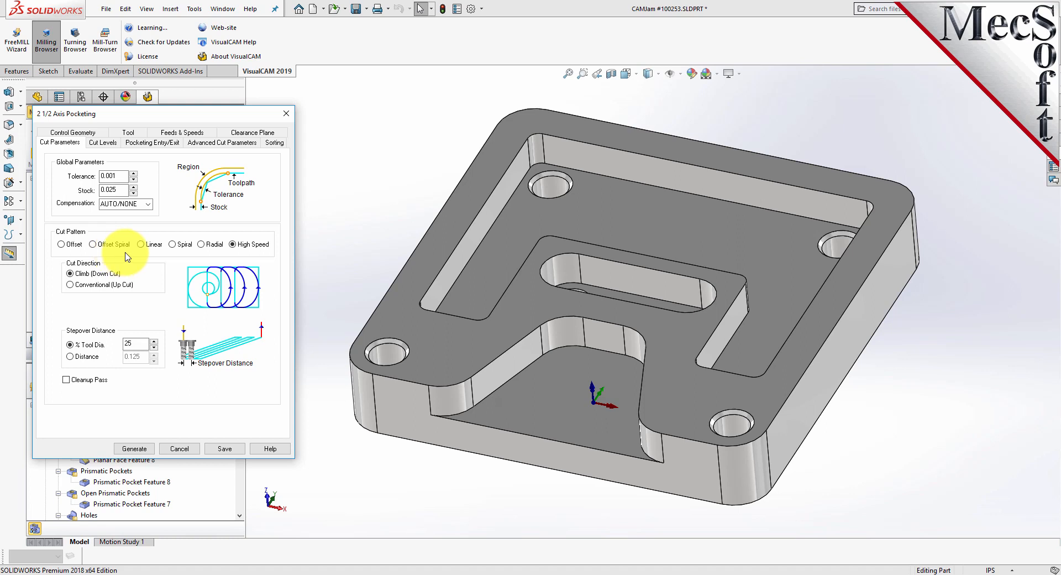
left_click(141, 244)
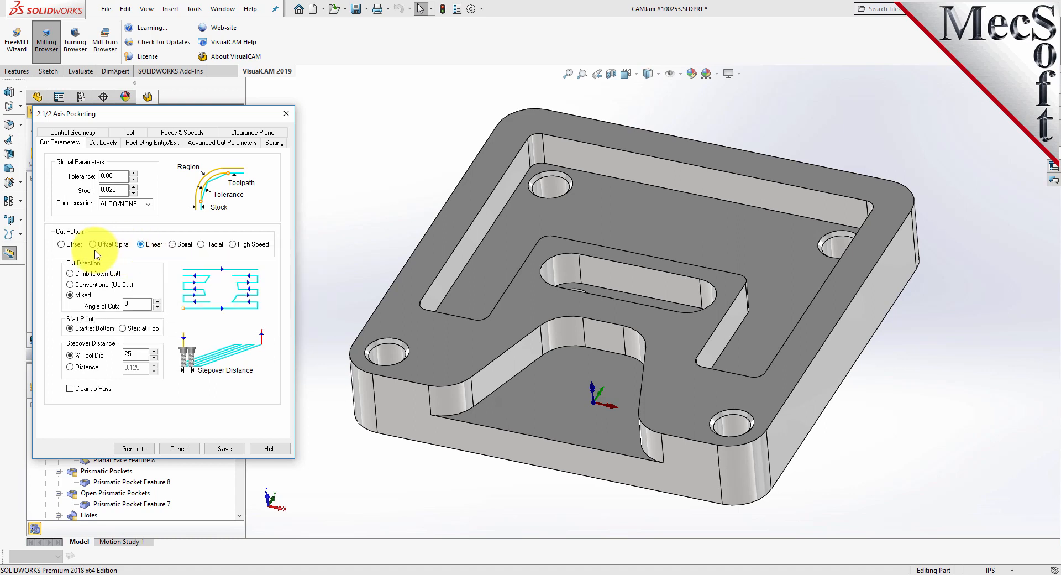
left_click(61, 244)
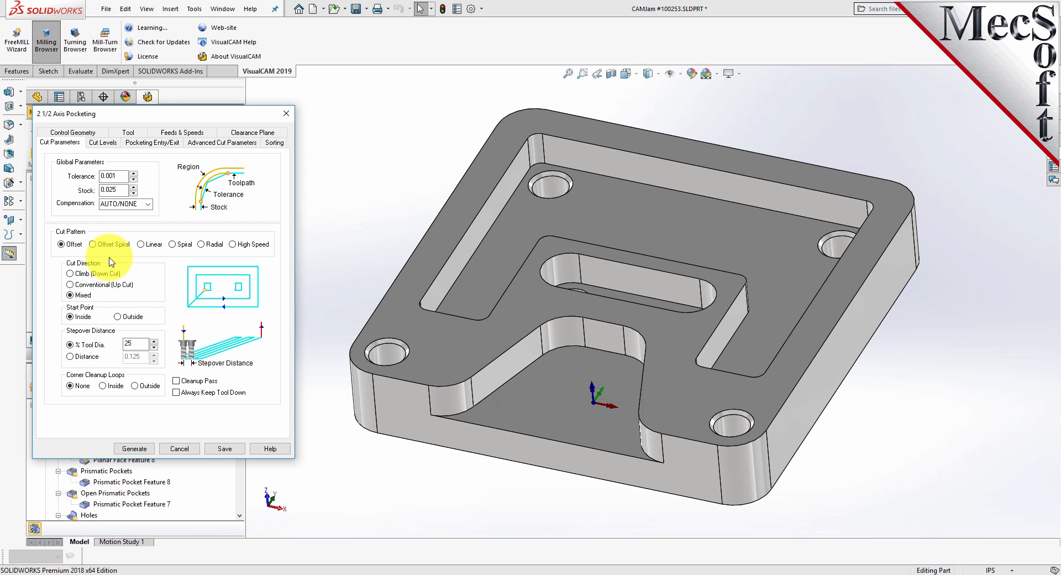
Enable Cleanup Pass with the Offset cut pattern, review the cut levels, and regenerate the pocketing toolpath
left_click(176, 381)
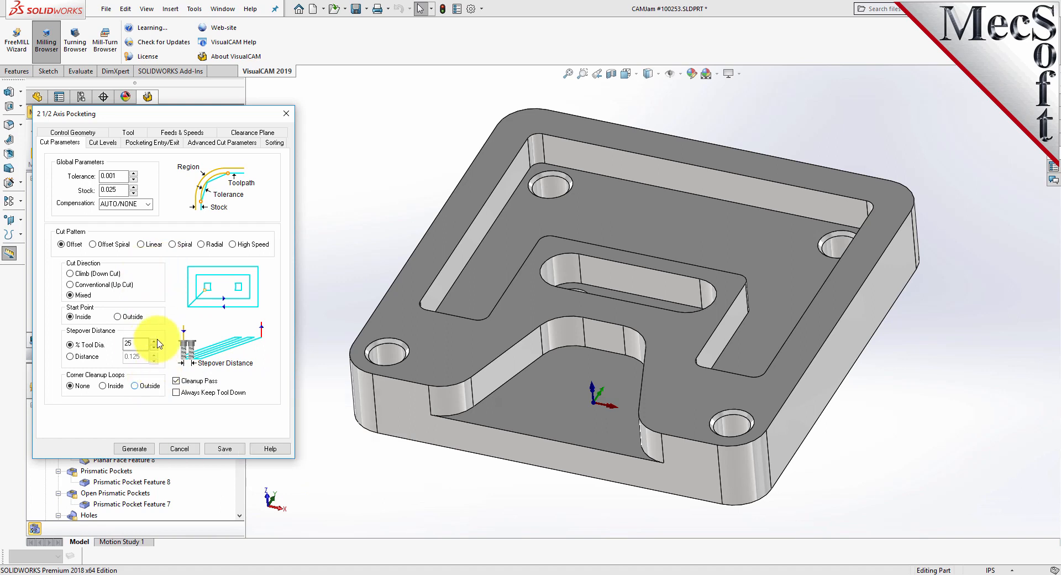
left_click(92, 244)
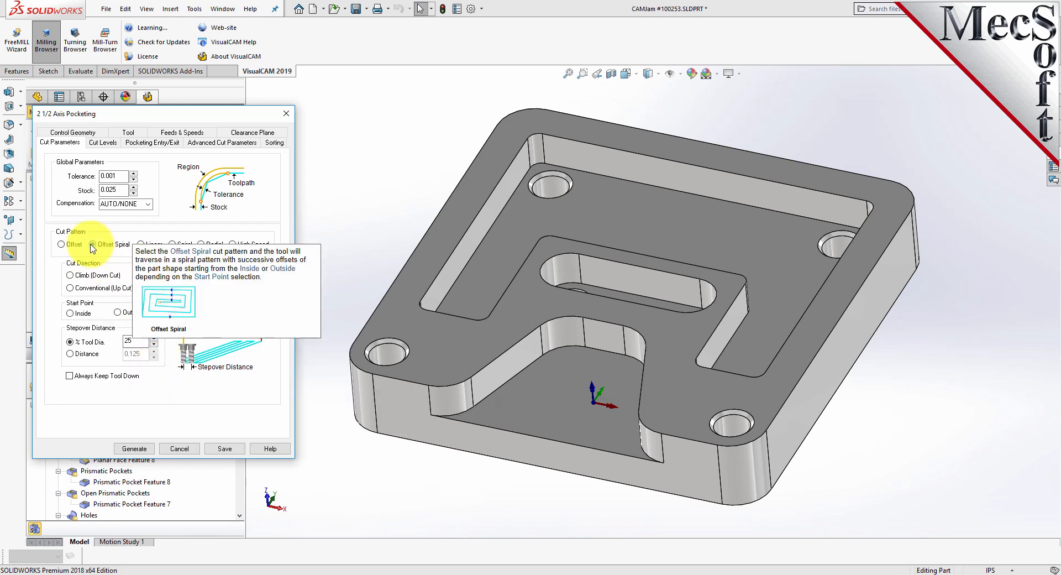
left_click(62, 245)
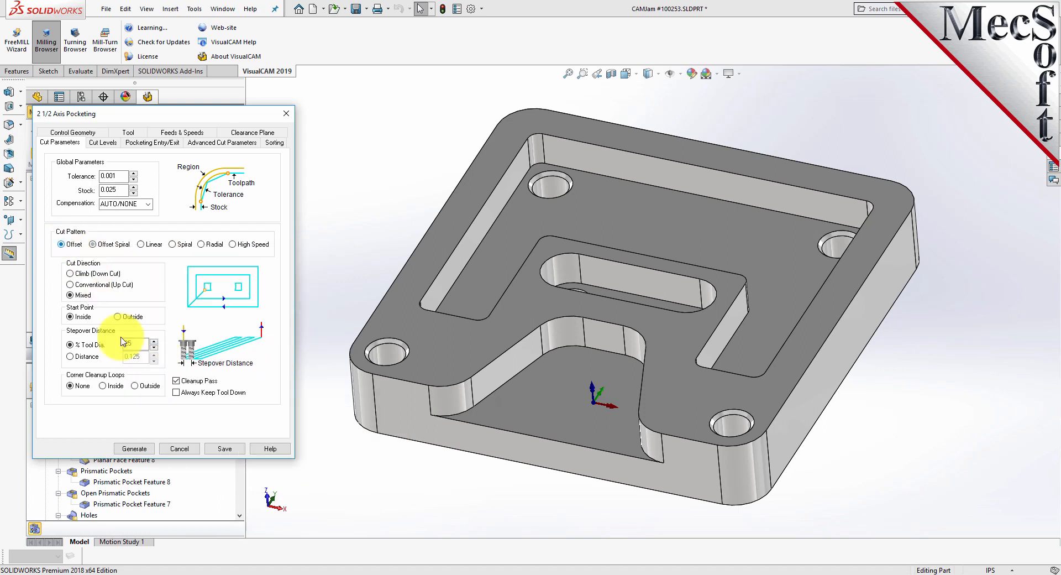
left_click(100, 143)
mouse_move(116, 289)
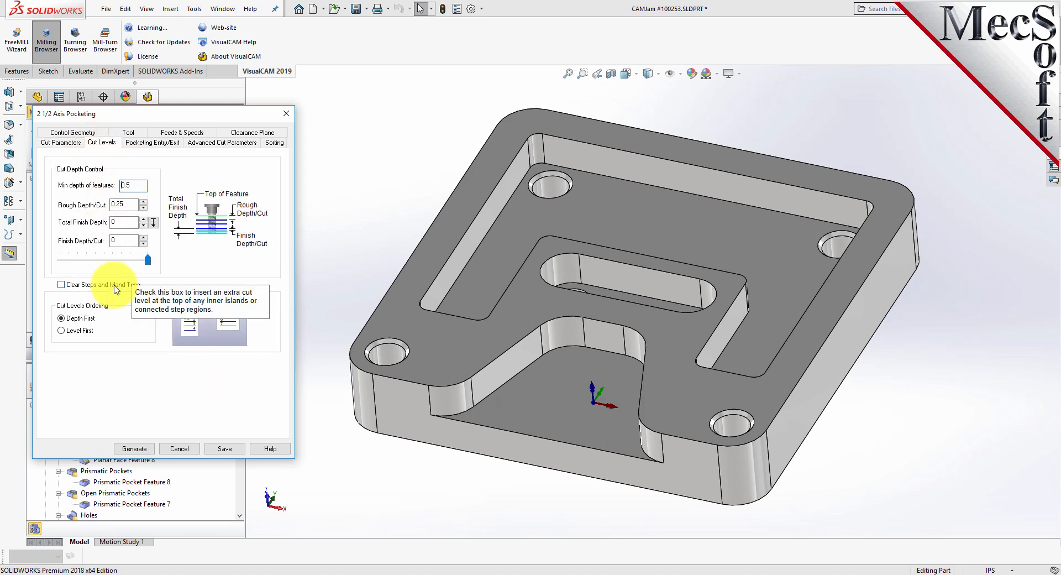
left_click(138, 448)
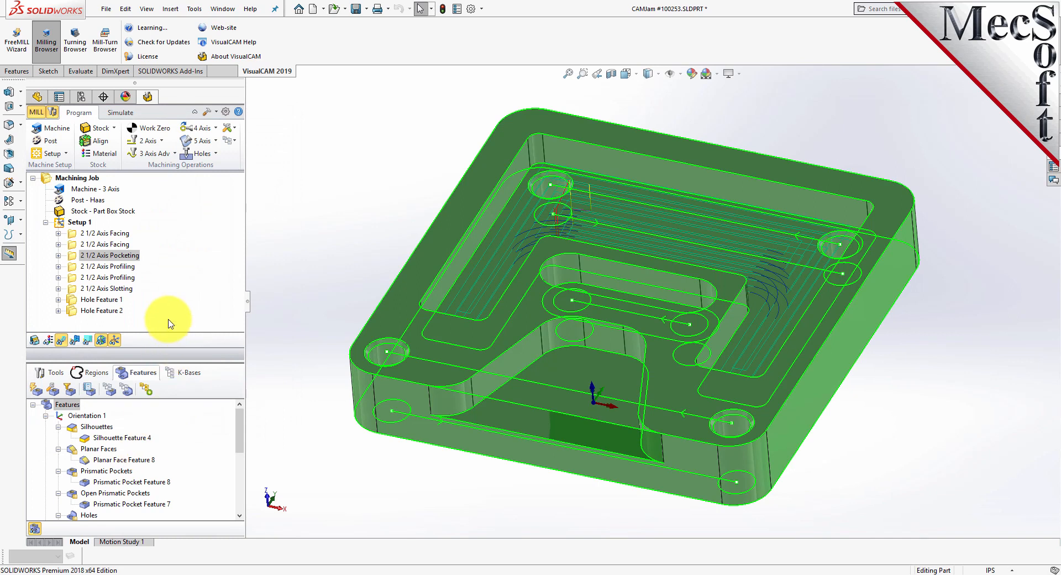
Start saving Setup 1 as a knowledge base in the FeatureBasedMachiningKBs folder, and cancel the save
left_click(57, 223)
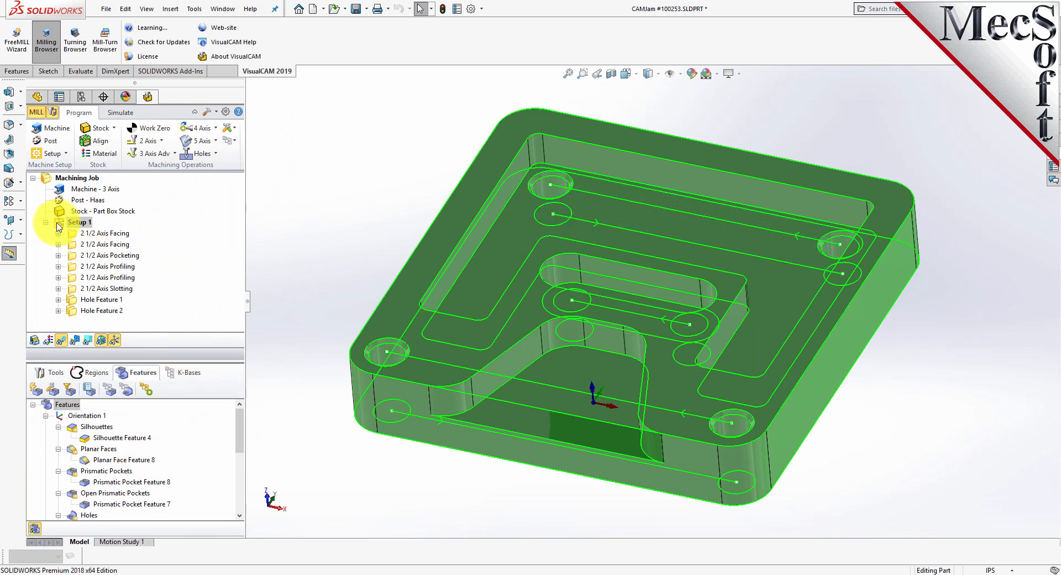
right_click(80, 223)
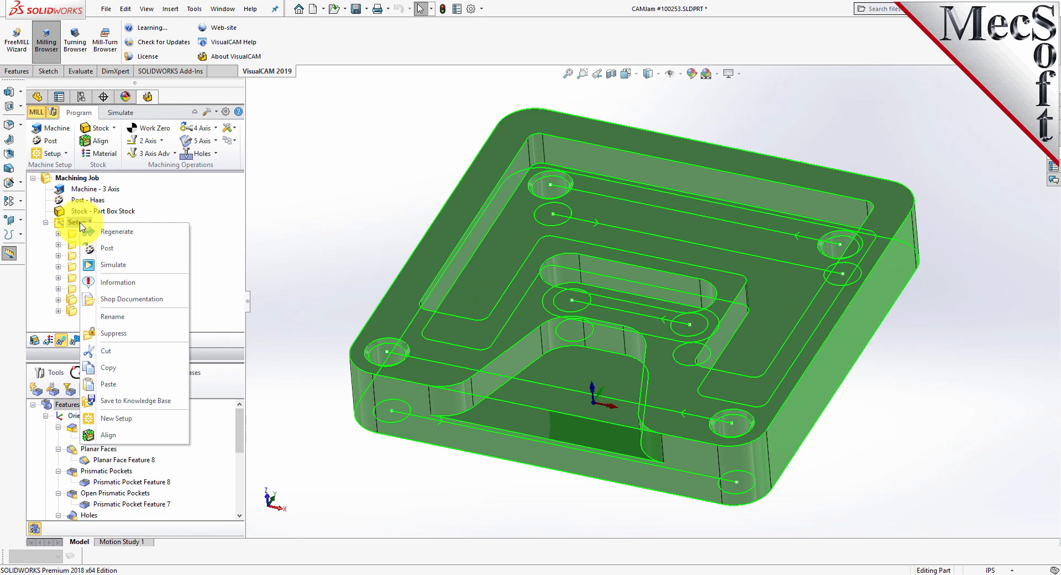
left_click(177, 404)
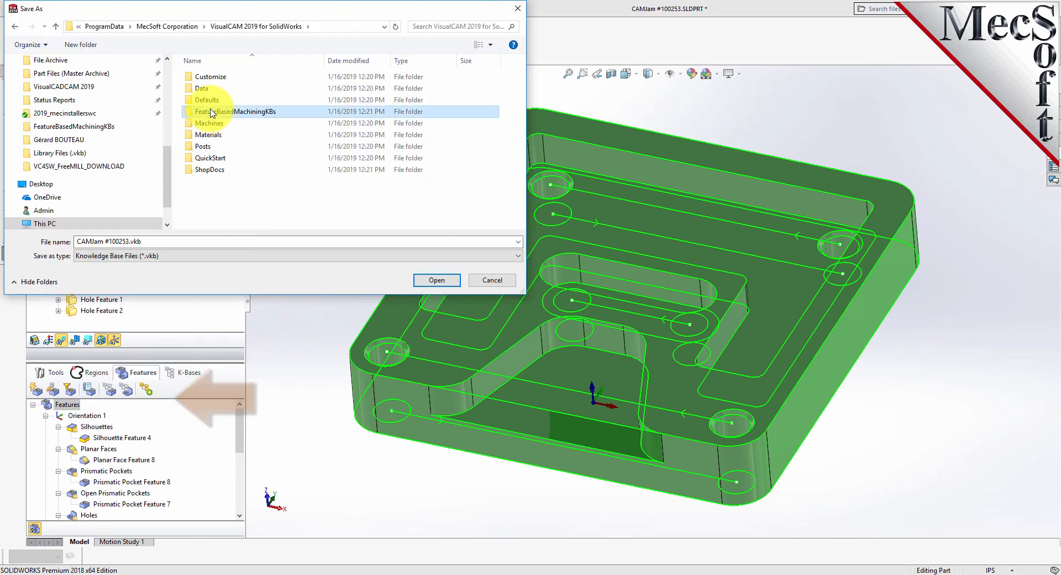
double_click(279, 107)
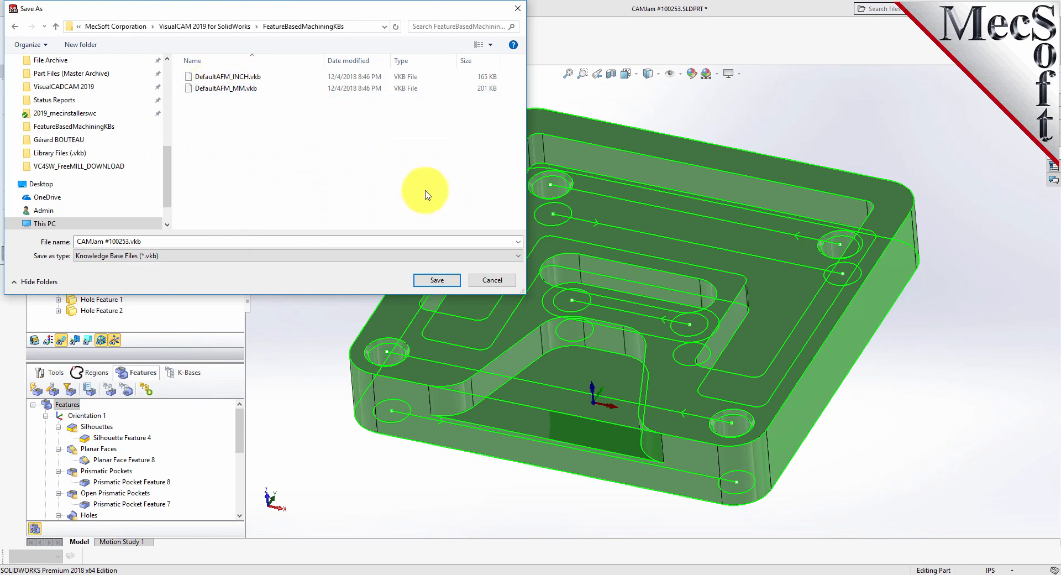
left_click(486, 281)
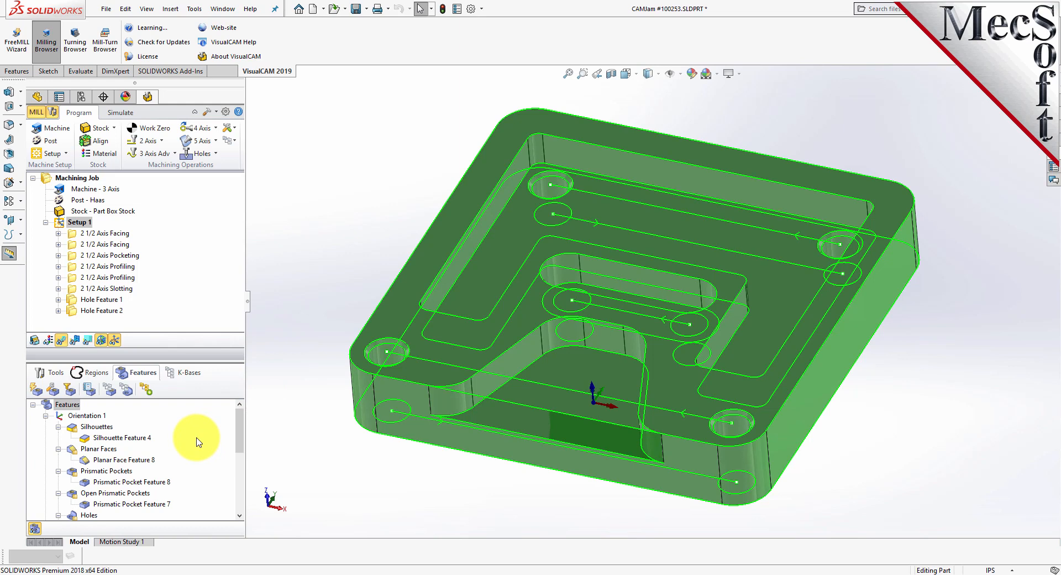
Delete all detected features from the feature list
left_click(49, 408)
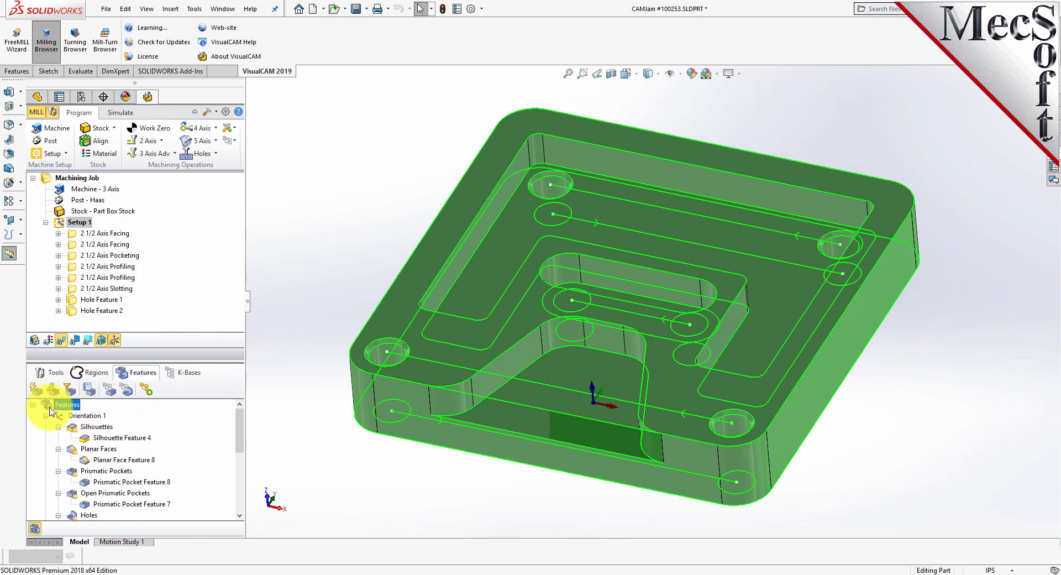
key("Delete")
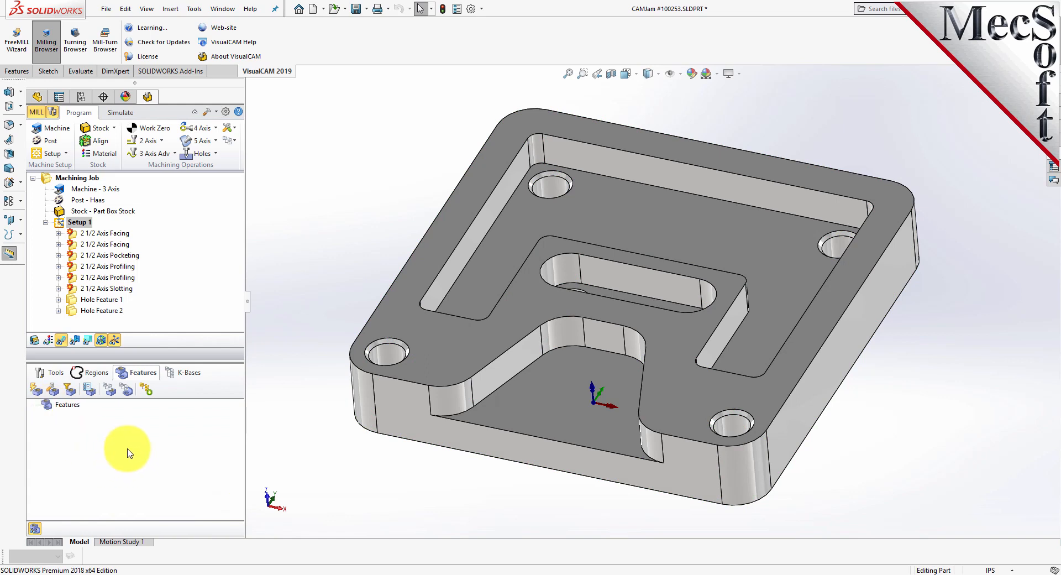
Delete Setup 1 with all its operations, and automatically detect the machinable features of the part
left_click(59, 226)
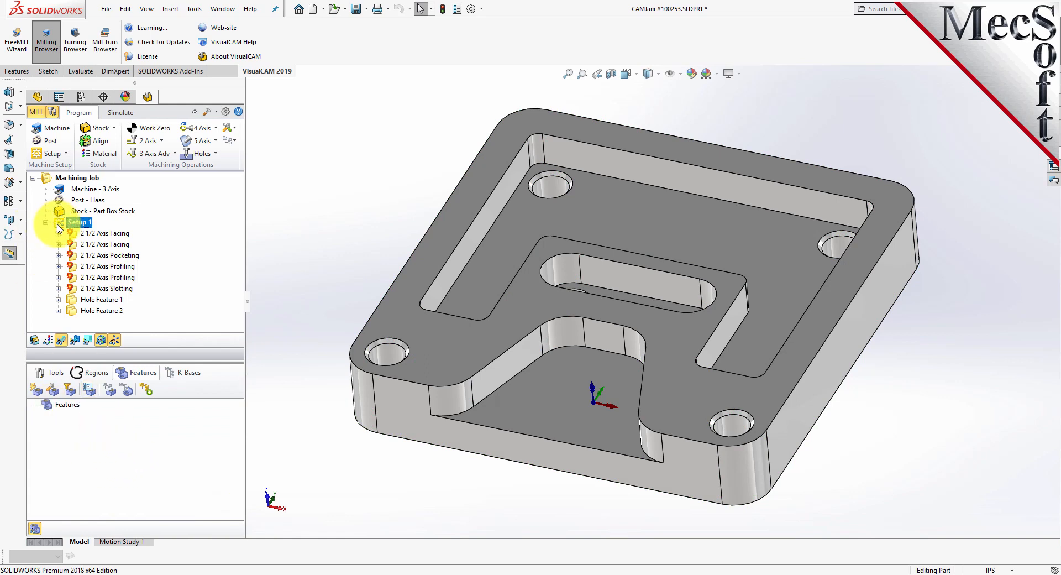
key("Delete")
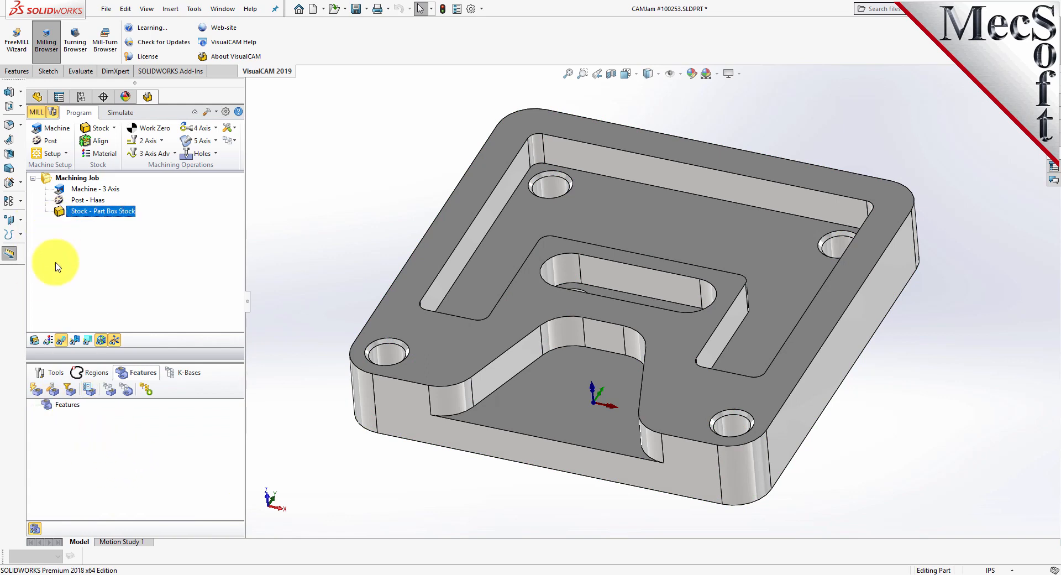
left_click(37, 390)
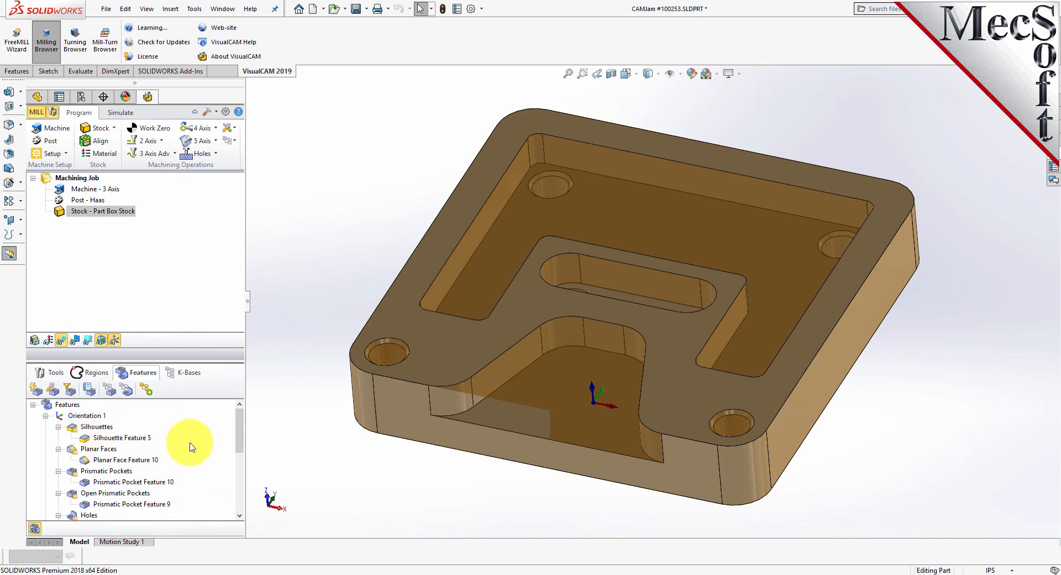
left_click_drag(171, 355, 171, 331)
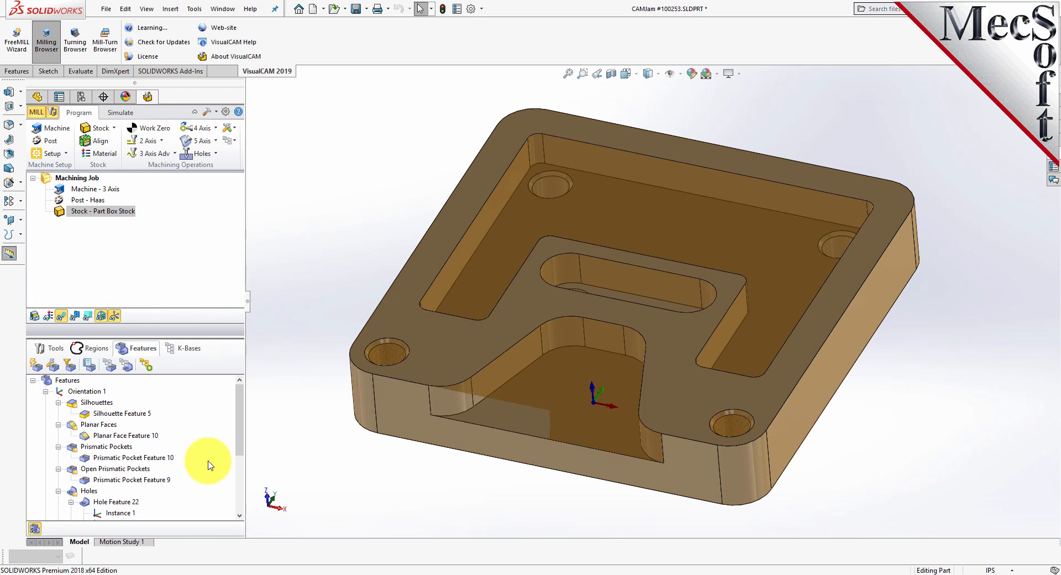
Examine the machining operations and knowledge base options offered for the closed prismatic pocket, both in the feature list and on the model
left_click(82, 460)
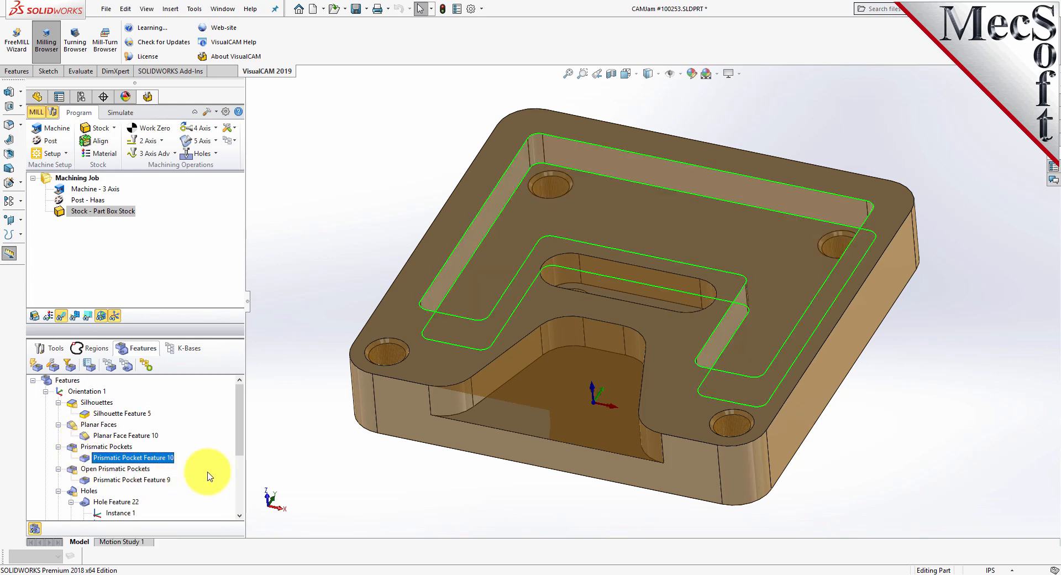
right_click(159, 460)
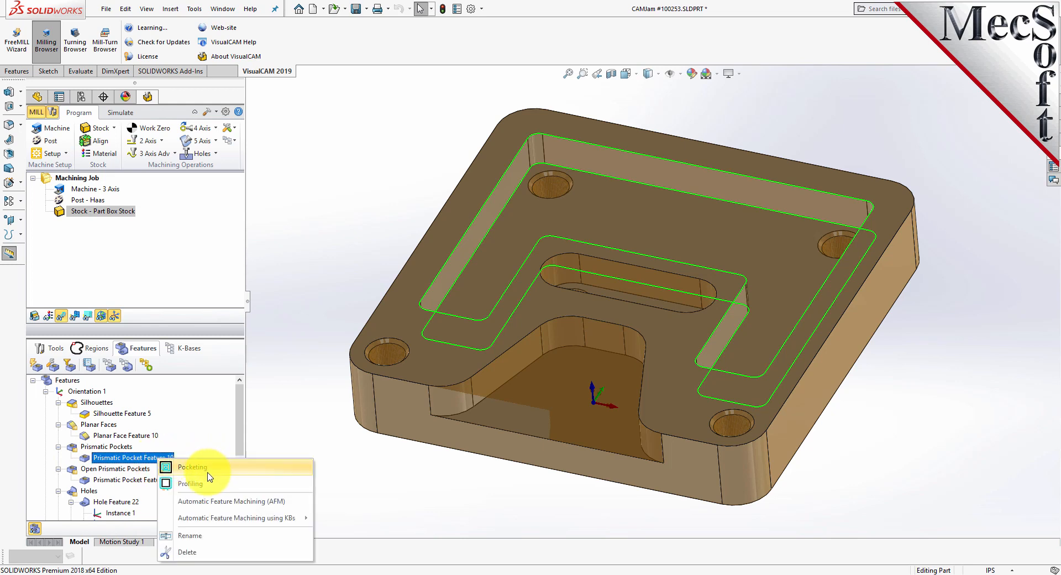
mouse_move(210, 518)
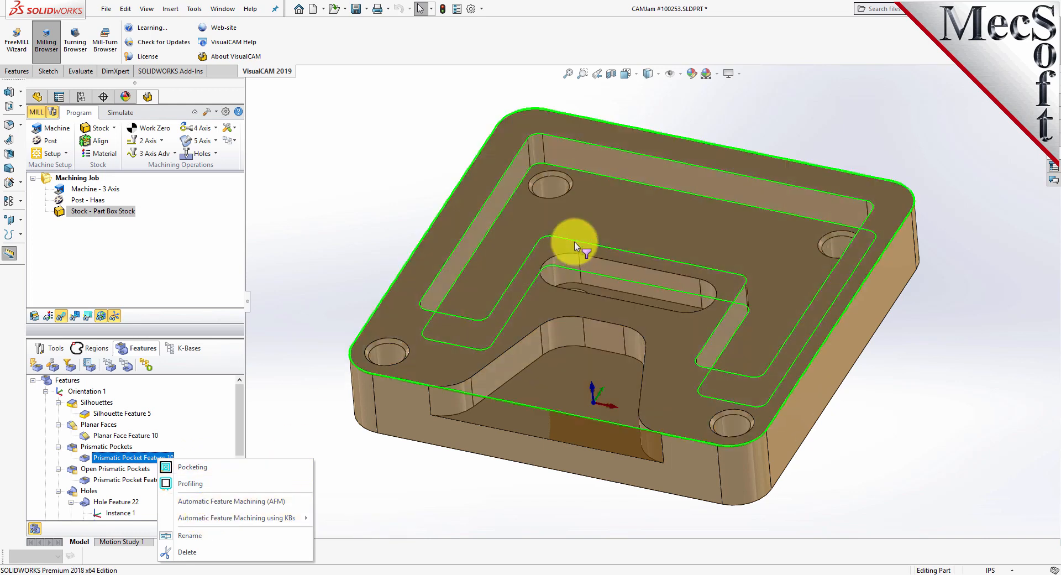
left_click(576, 240)
right_click(575, 242)
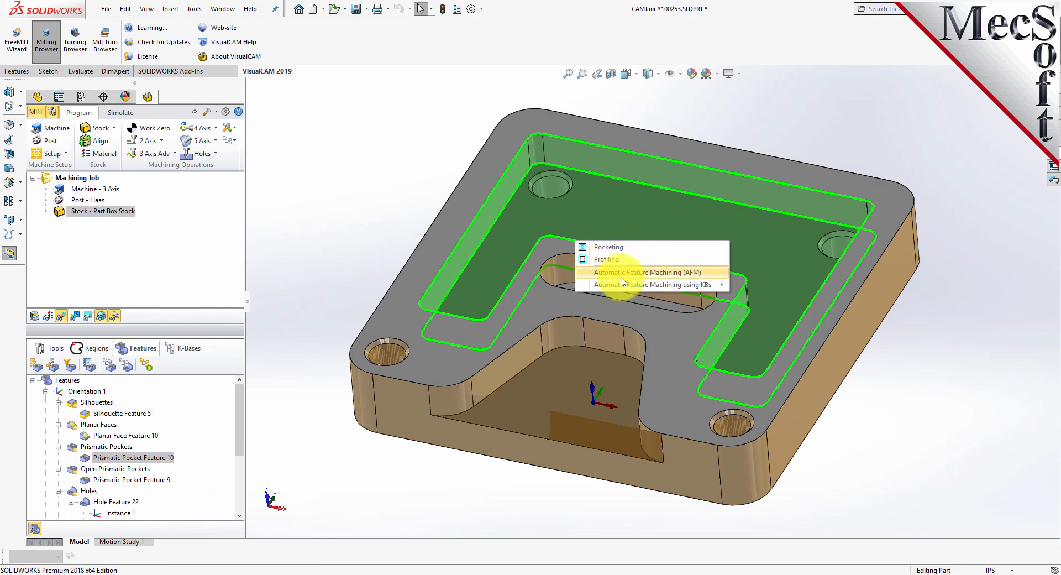
mouse_move(623, 283)
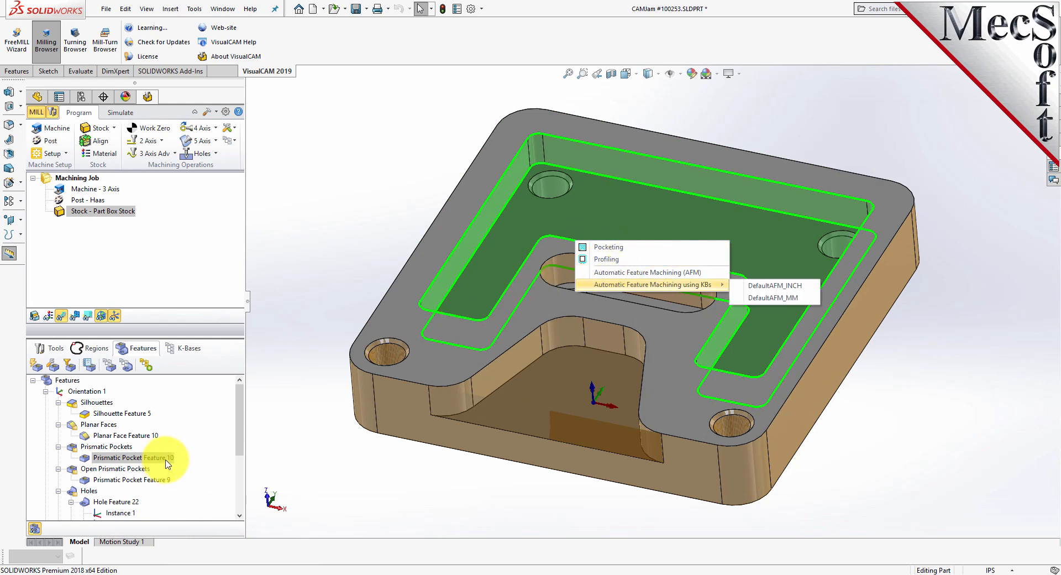
left_click(279, 450)
left_click(87, 463)
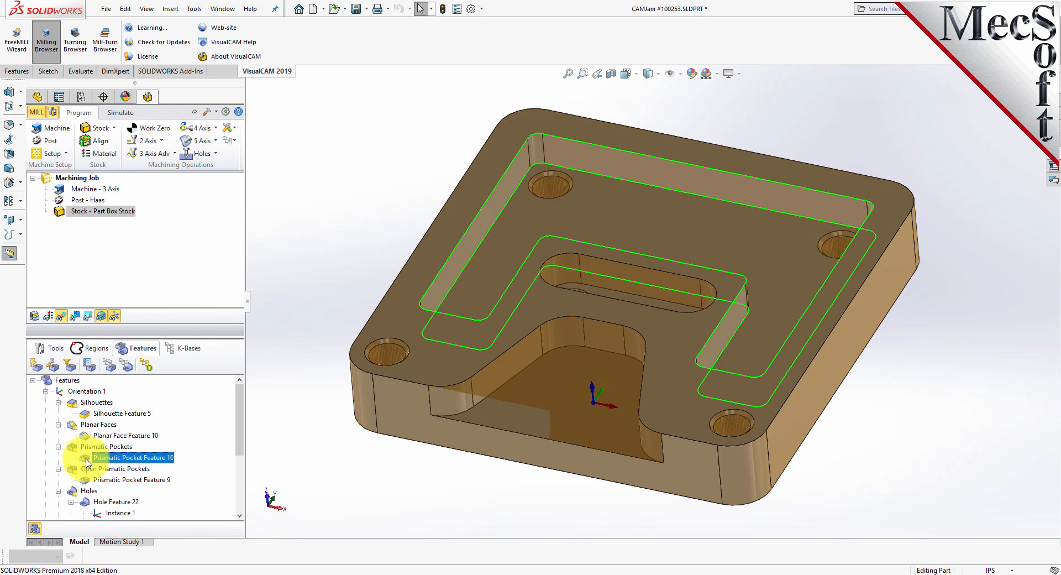
right_click(154, 459)
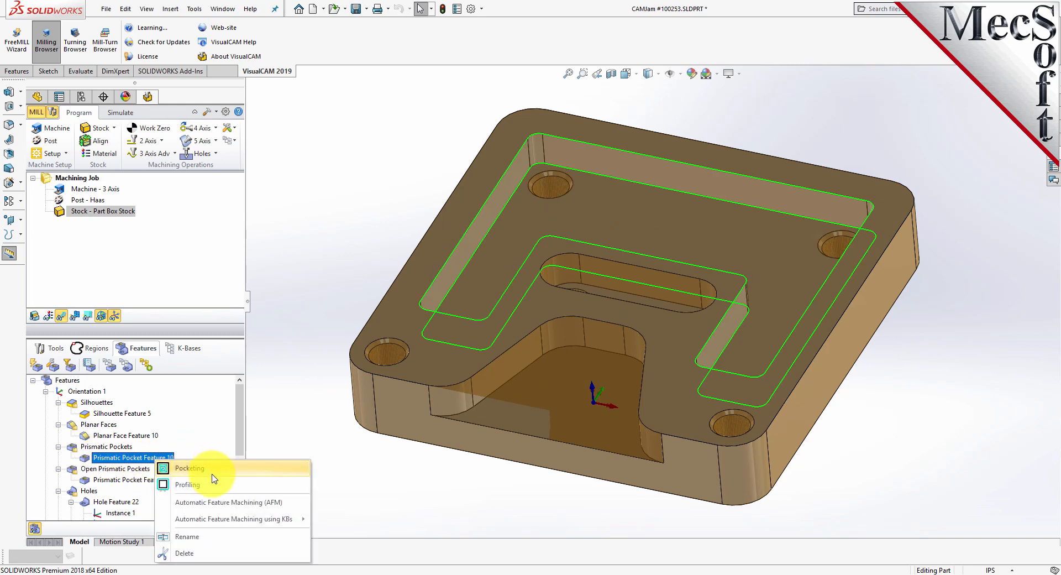
Create a 2 1/2 Axis Facing operation from the detected planar face feature and generate its toolpath
left_click(87, 436)
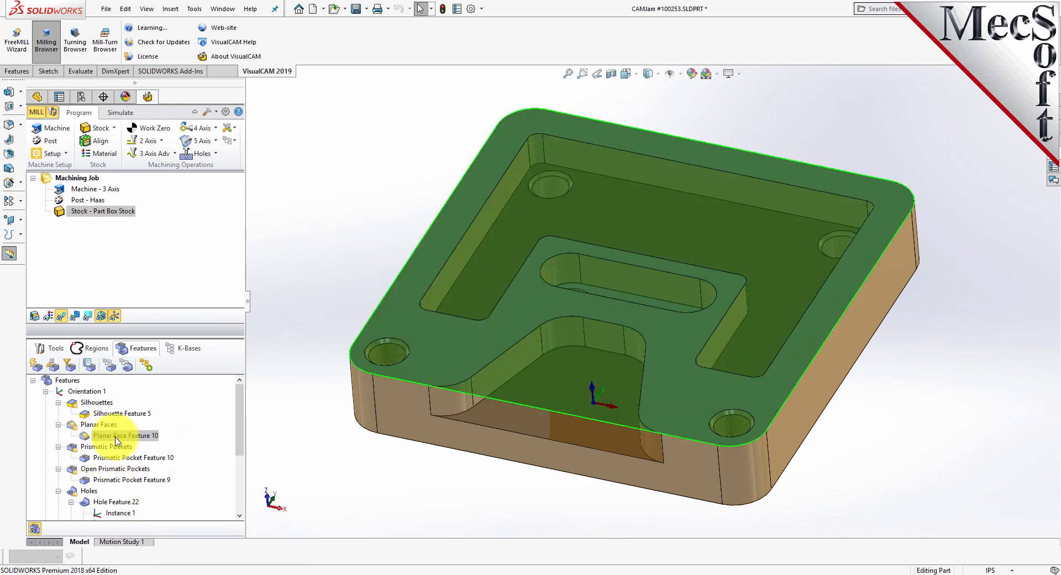
right_click(117, 438)
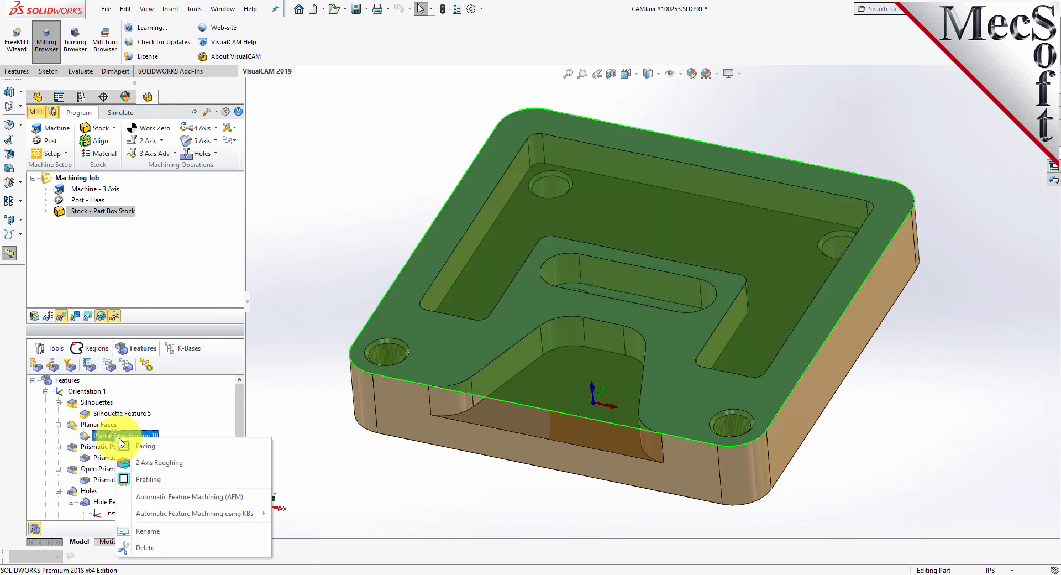
left_click(192, 451)
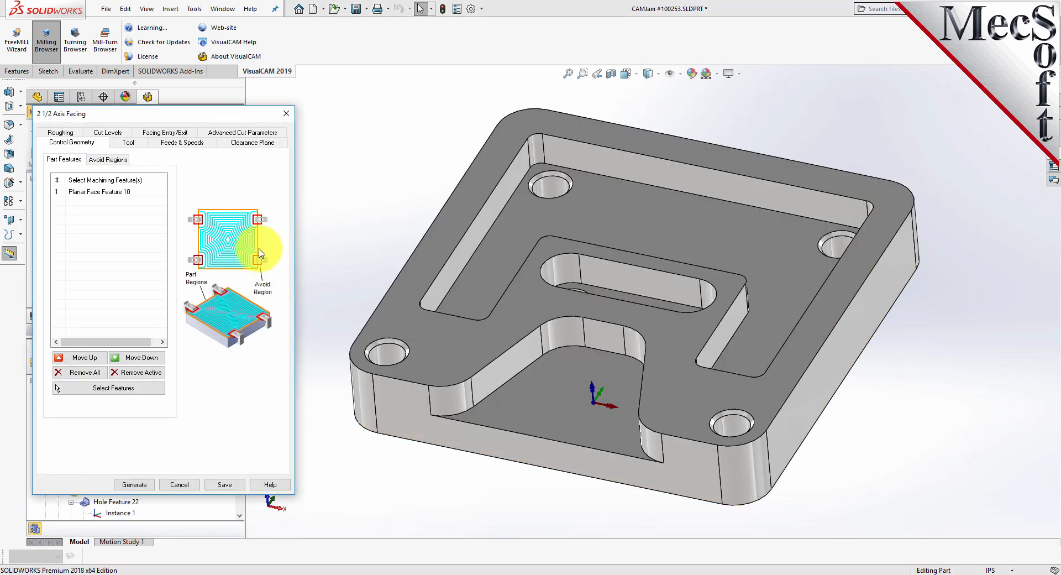
left_click(143, 485)
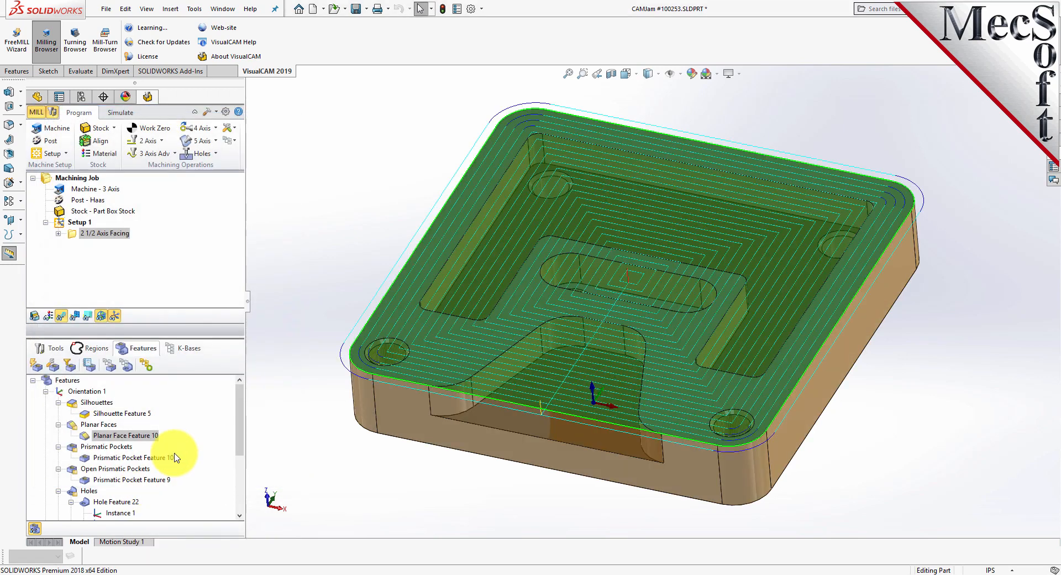